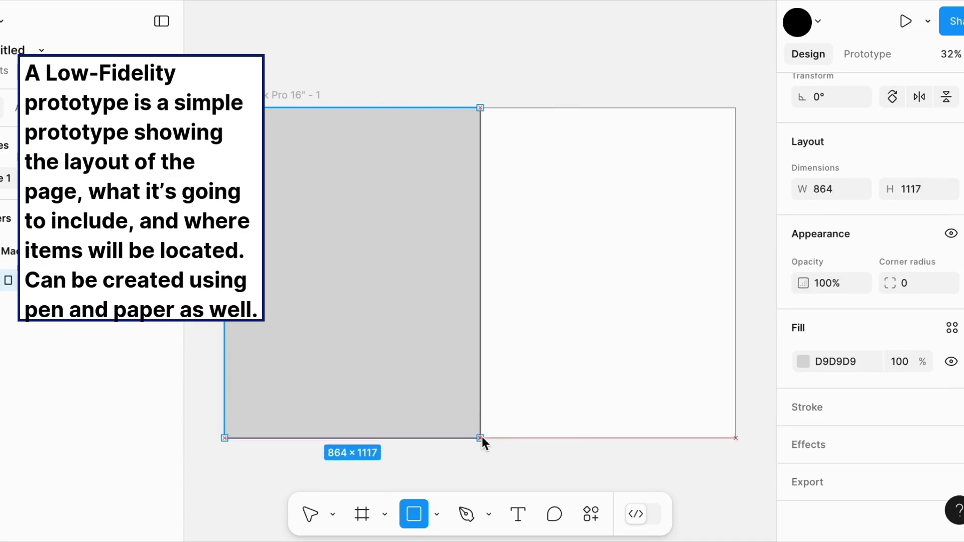
Give the rectangle covering half the frame a black 1-weight stroke and a white FFFFFF fill.
click(956, 407)
click(803, 361)
click(602, 511)
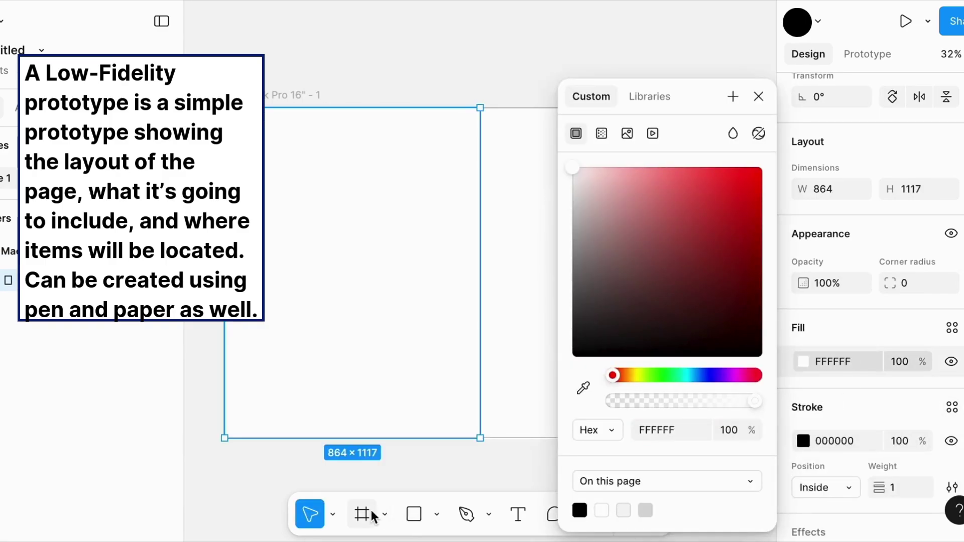
Draw two diagonal lines between opposite corners of the large rectangle to form an X image placeholder.
click(414, 514)
click(436, 514)
click(454, 360)
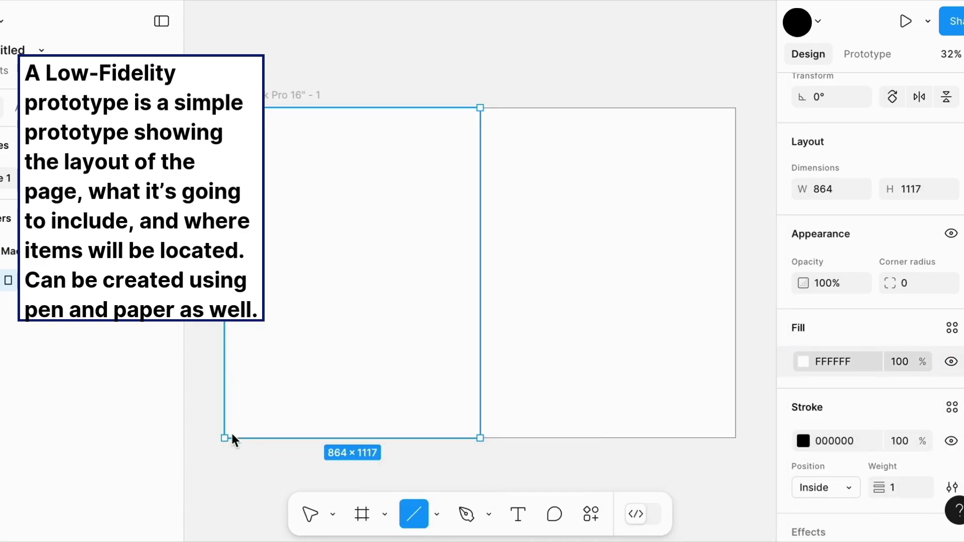
drag(226, 437, 479, 108)
drag(233, 431, 225, 438)
key(l)
mouse_move(279, 458)
mouse_down()
mouse_move(542, 125)
mouse_move(577, 276)
mouse_move(599, 308)
mouse_move(534, 135)
mouse_move(494, 409)
mouse_move(503, 396)
mouse_move(464, 365)
mouse_up()
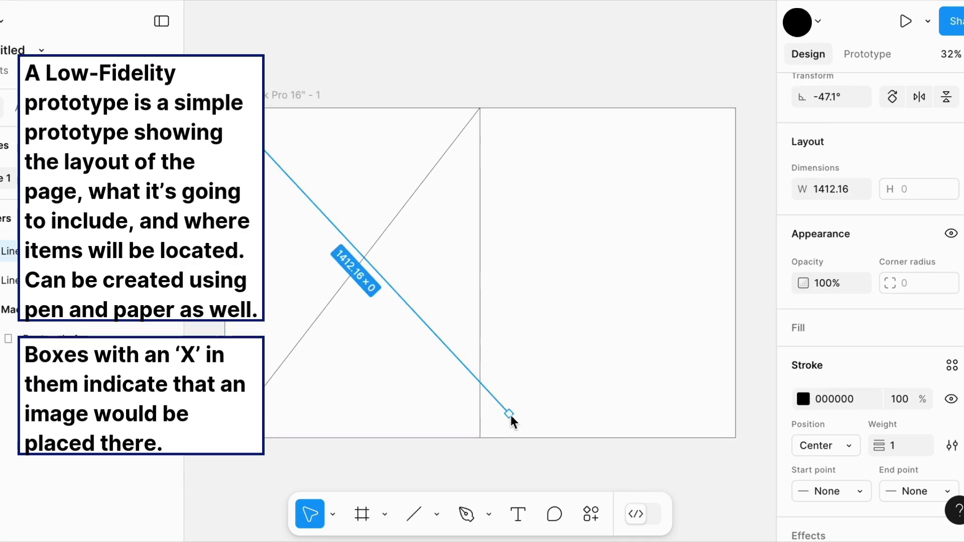
drag(509, 415, 481, 438)
click(488, 459)
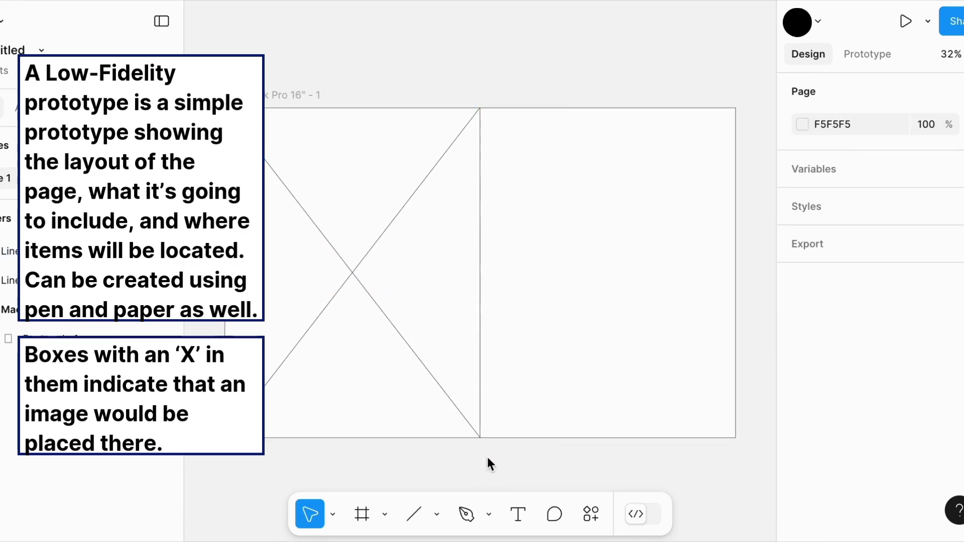
Add the text "Login" in the empty half of the frame, in Inter Semi Bold at size 40.
click(516, 517)
click(566, 204)
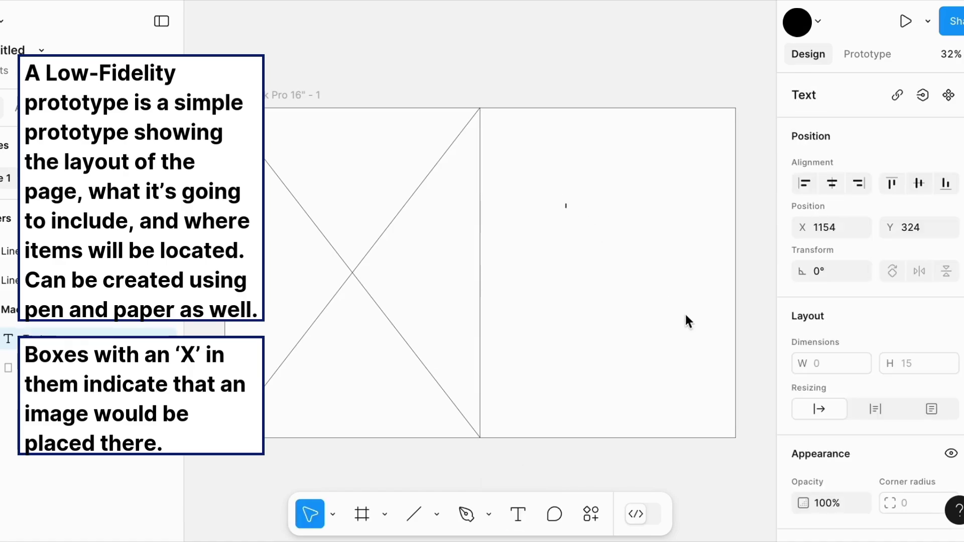
scroll(845, 390, down, 5)
click(836, 293)
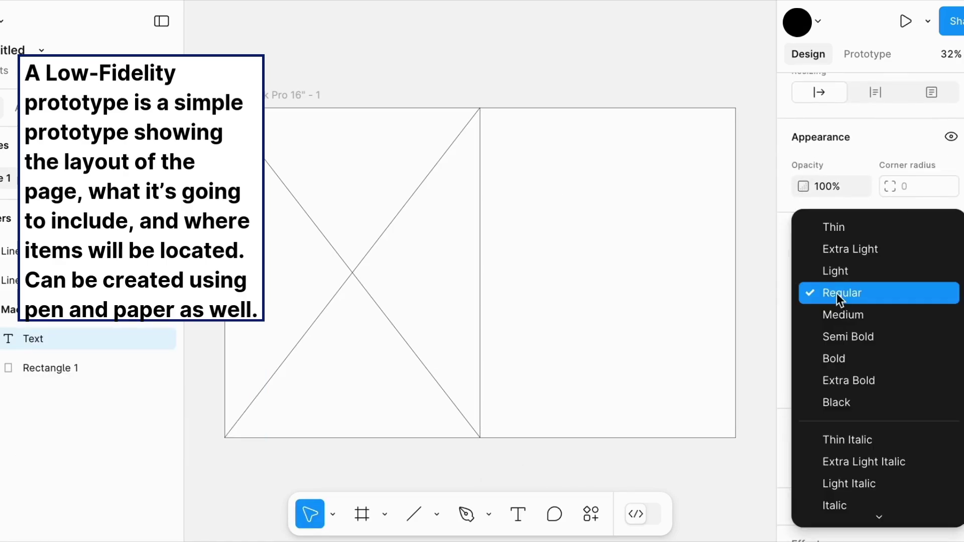
click(850, 337)
click(947, 291)
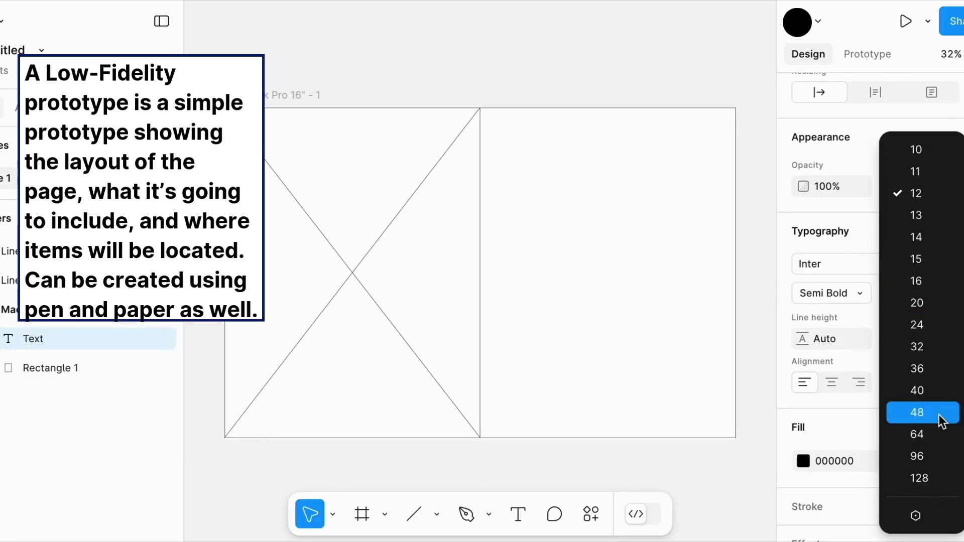
click(931, 384)
text(Login)
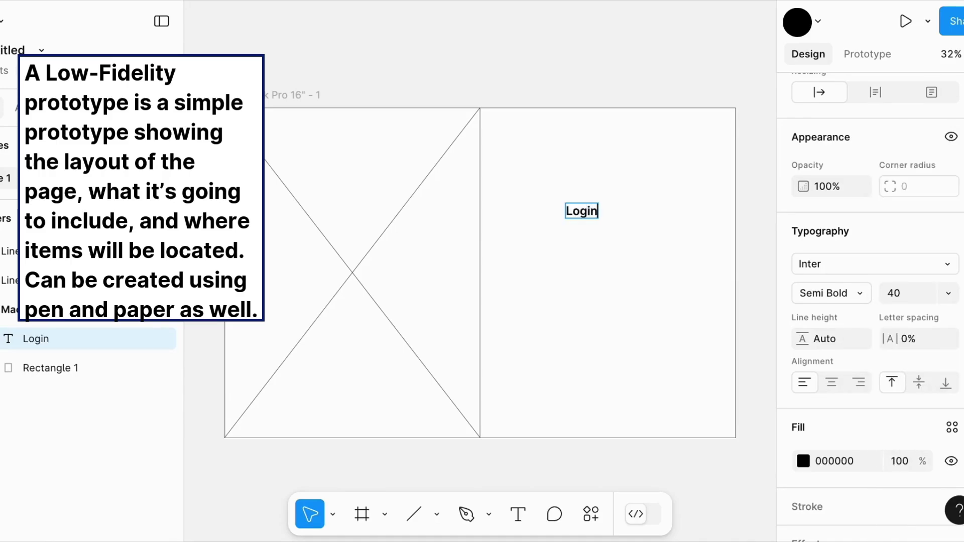
Move the Login heading down and closer to the edge of the image placeholder.
click(600, 311)
drag(585, 211, 536, 234)
click(583, 298)
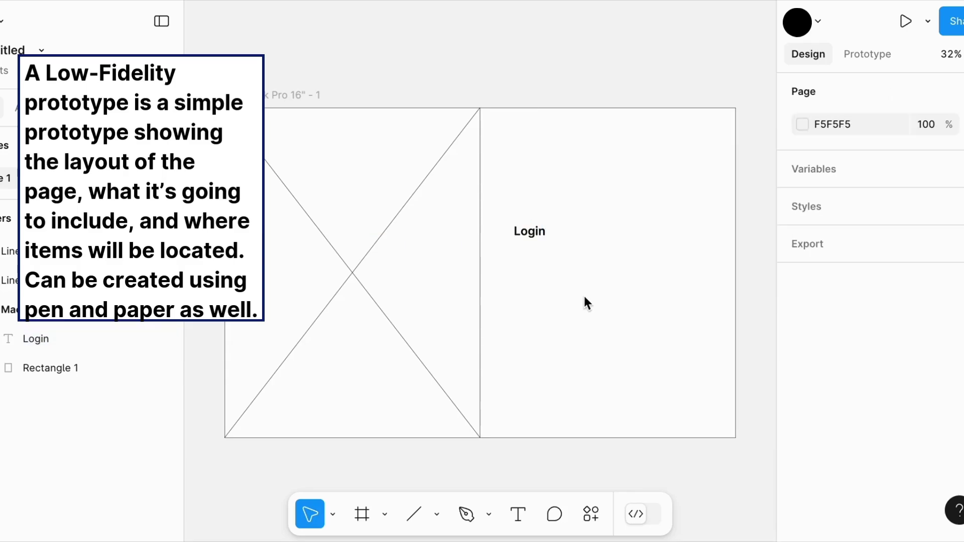
click(530, 234)
scroll(917, 348, down, 5)
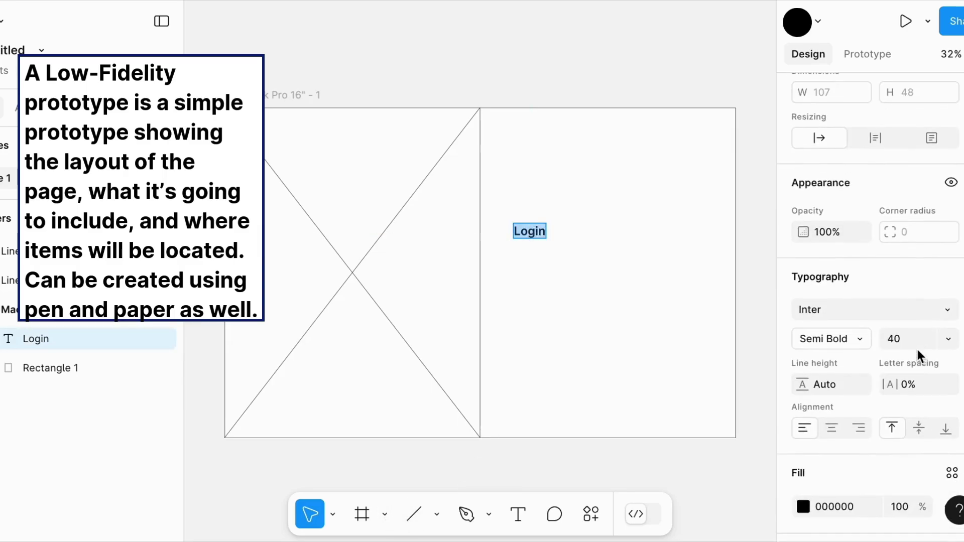
click(575, 385)
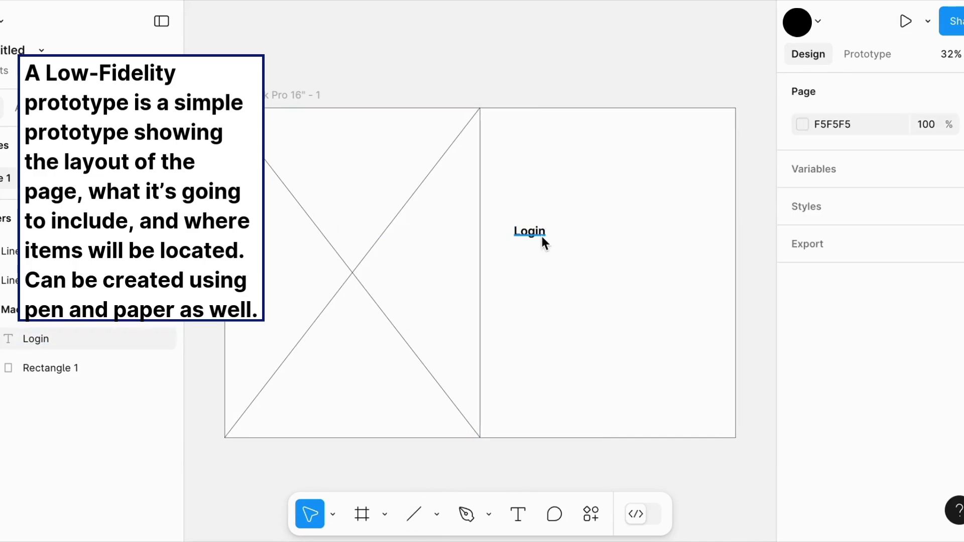
Add the text "Username" below the Login heading, in Medium weight at size 32.
click(517, 514)
click(542, 293)
scroll(884, 351, down, 5)
click(884, 357)
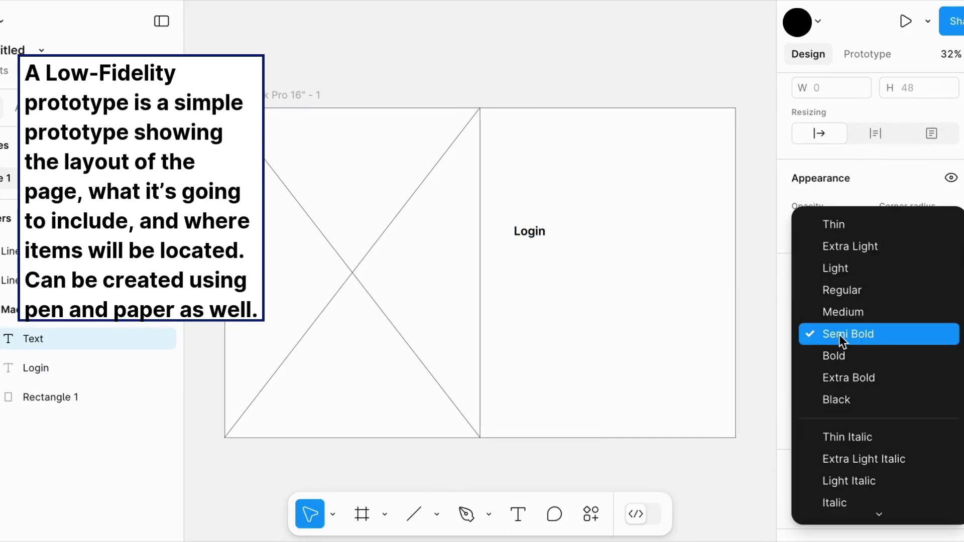
click(852, 312)
click(938, 334)
click(940, 288)
text(Username)
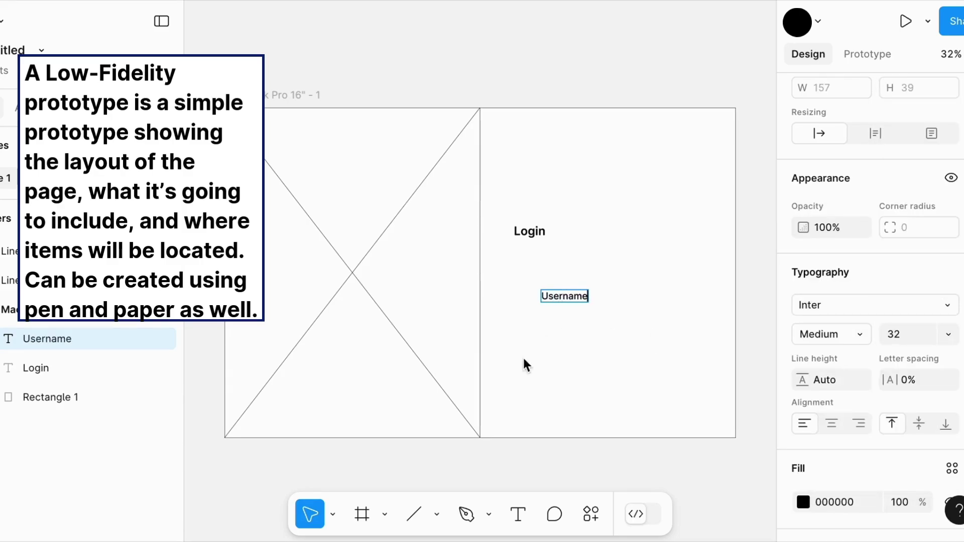
Duplicate the Username label, place the copy below it and change its text to "Password".
key(Escape)
key(ctrl+d)
drag(563, 295, 563, 333)
double_click(563, 333)
text(Password)
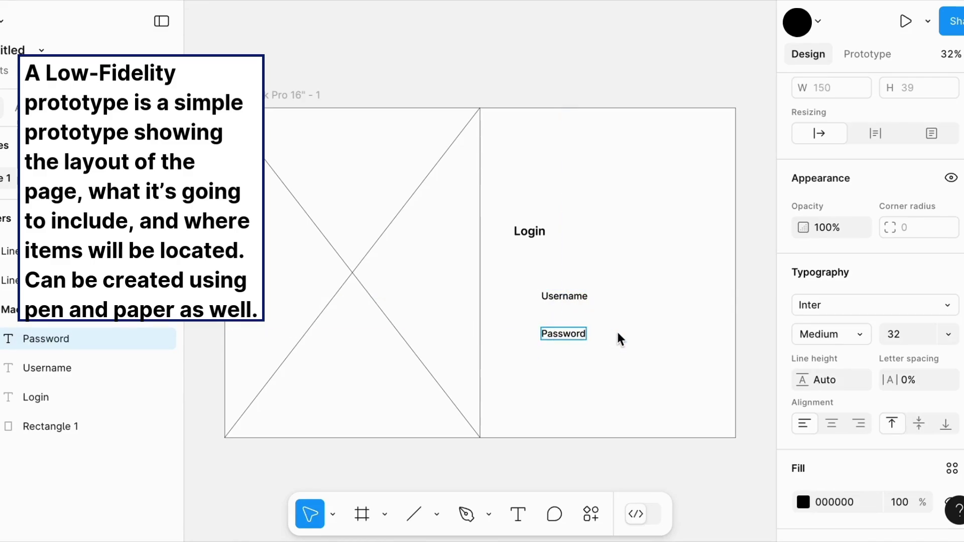
Align the Username and Password labels with the Login heading's left edge at X 978, at Y 497 and Y 707.
click(616, 330)
drag(564, 294, 536, 258)
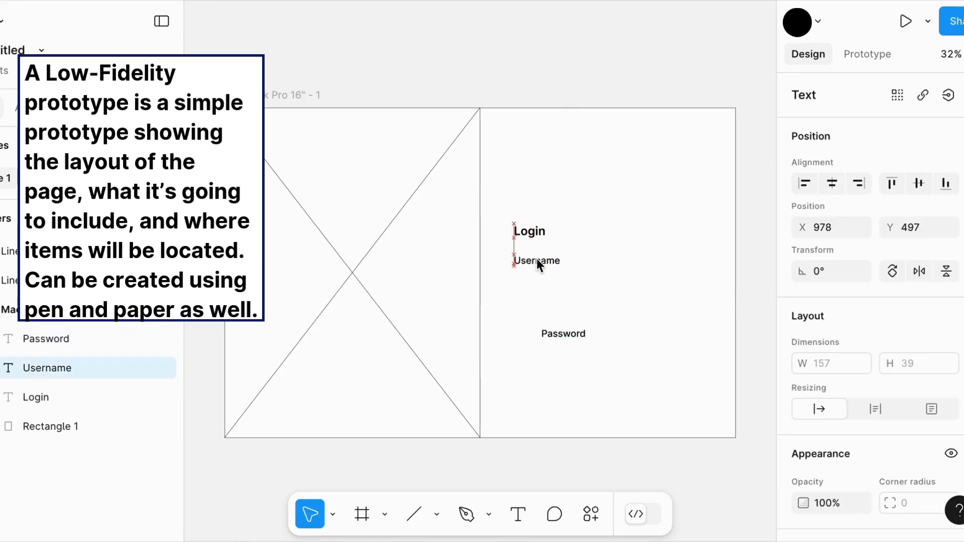
click(569, 334)
drag(568, 335, 540, 335)
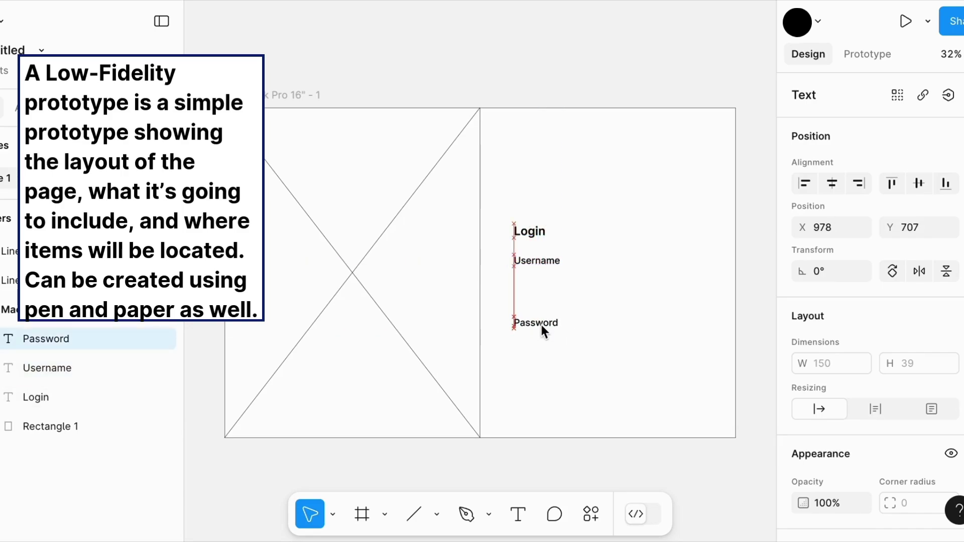
click(637, 236)
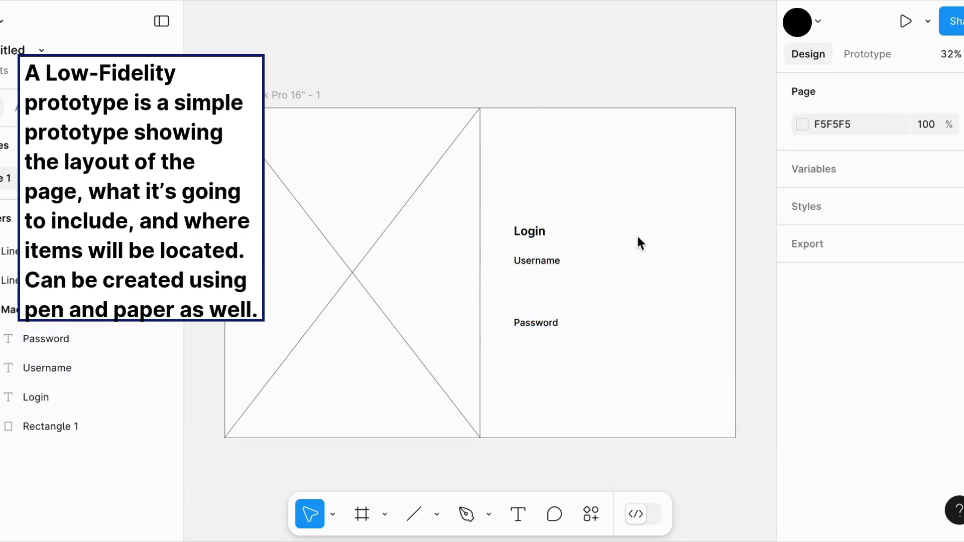
Set the Login heading's font size to 48 and move it up, keeping it left-aligned with the labels.
click(525, 236)
scroll(916, 387, down, 5)
click(946, 296)
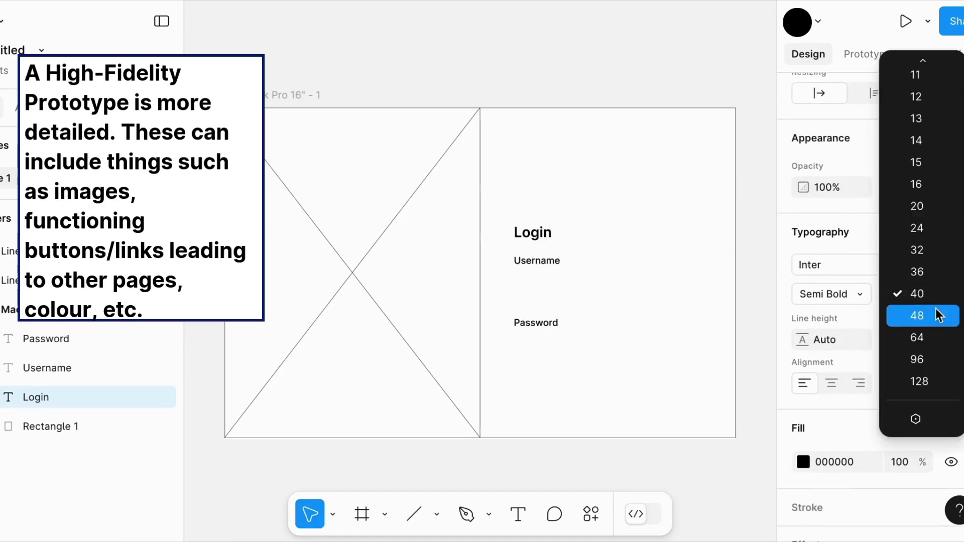
click(938, 315)
mouse_move(536, 234)
mouse_down()
mouse_move(537, 212)
mouse_move(535, 221)
mouse_up()
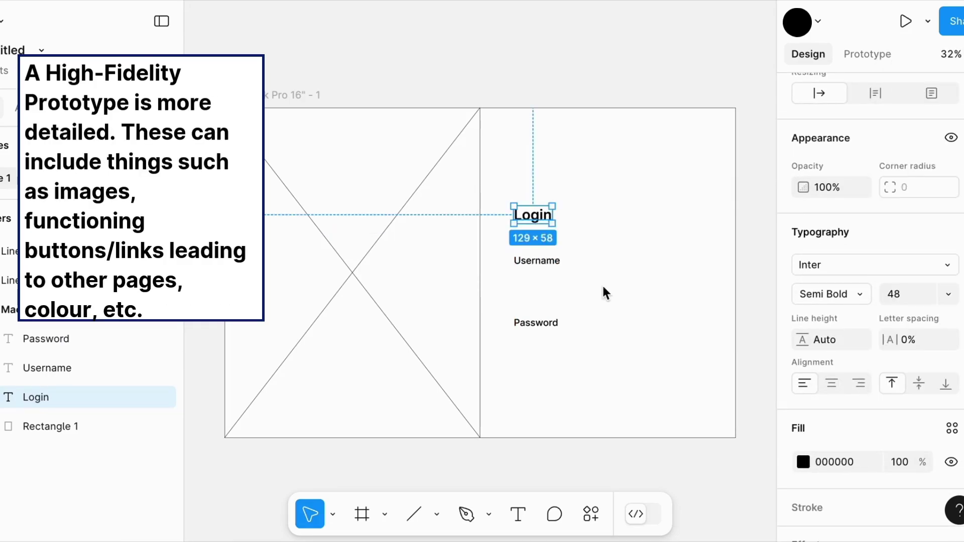
click(561, 313)
Draw an input field rectangle about 503 × 80 between the Username and Password labels.
click(437, 514)
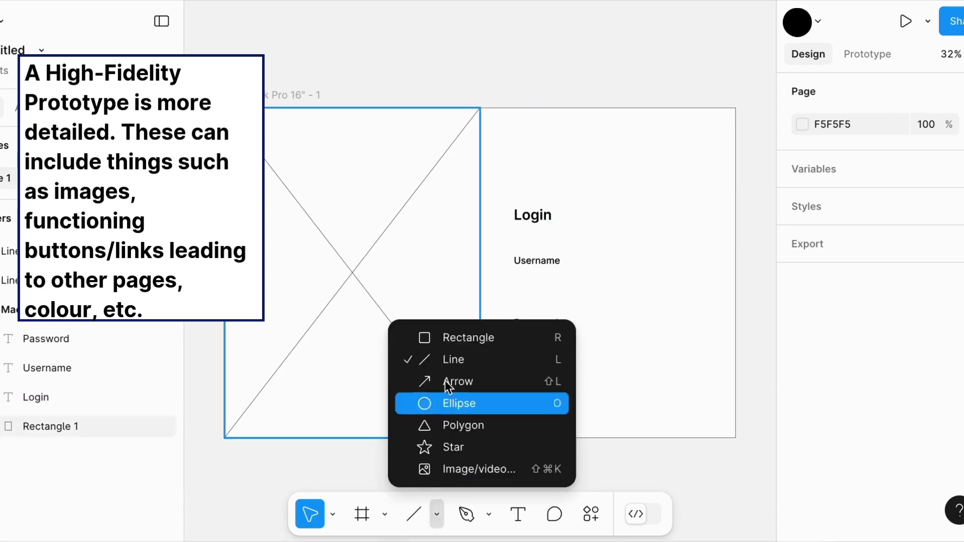
click(454, 338)
drag(518, 297, 667, 271)
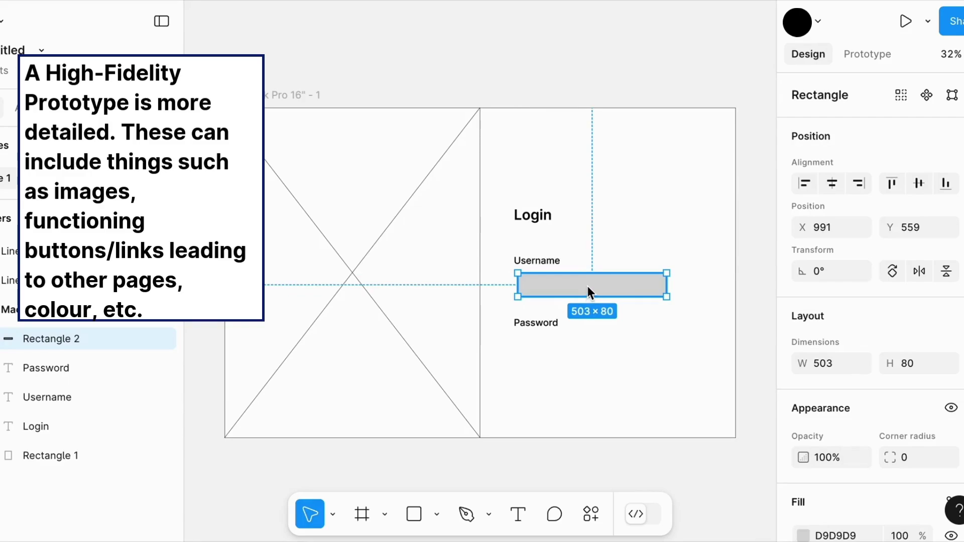
Give the username field rectangle a black stroke and a white fill.
scroll(907, 405, down, 3)
click(952, 407)
click(803, 362)
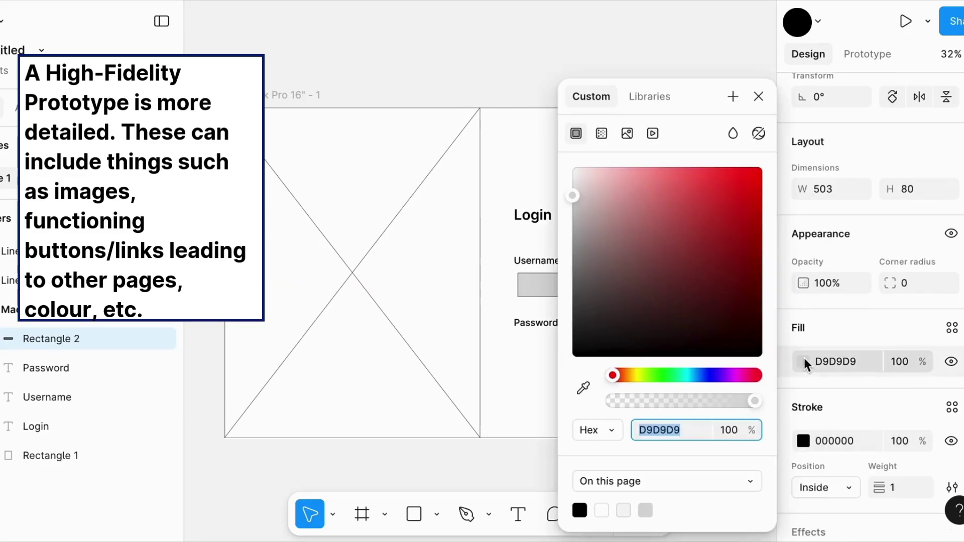
click(601, 510)
click(532, 394)
Align the username field with the labels and place a duplicate under Password at X 978, Y 769.
drag(575, 277, 612, 344)
key(ctrl+d)
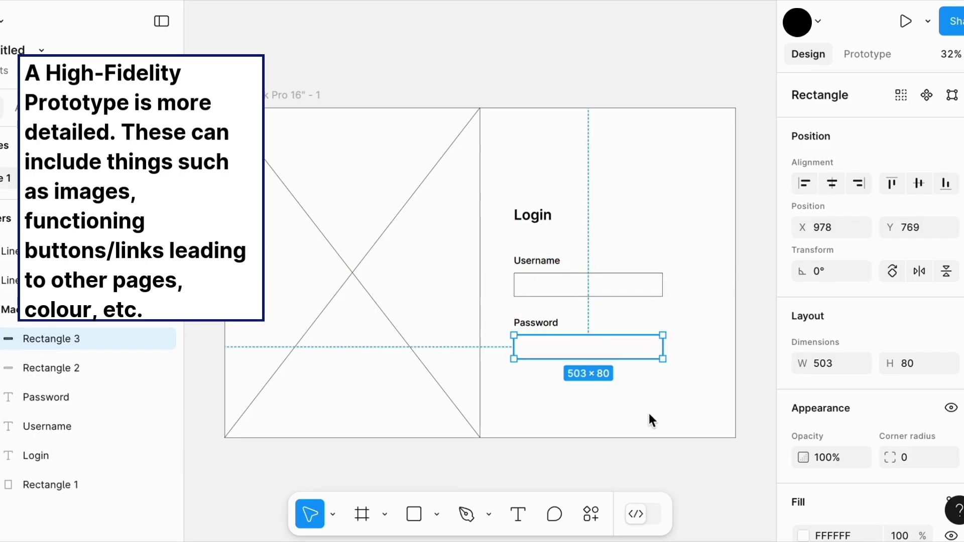
click(663, 402)
Draw a button rectangle about 194 × 77 above the form and give it a black stroke and white fill.
click(415, 513)
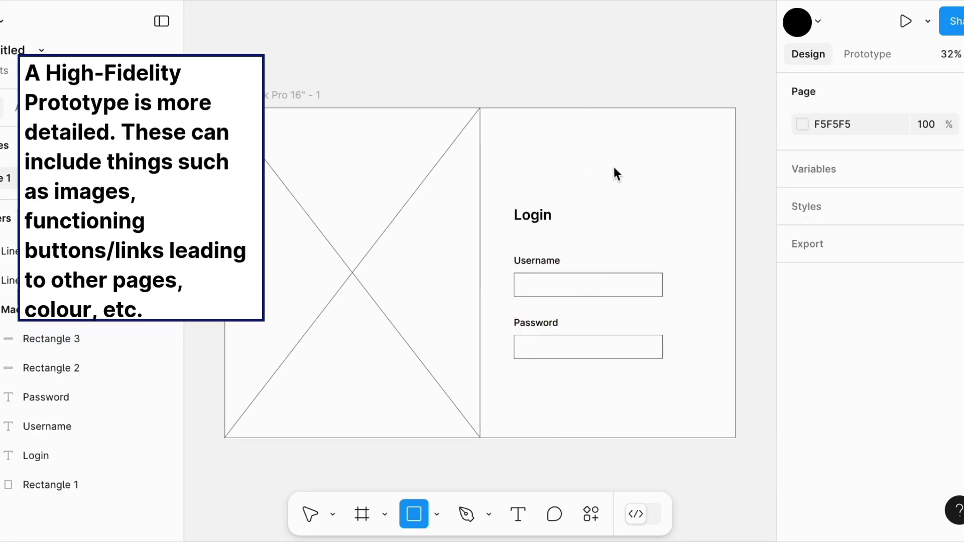
mouse_move(617, 165)
mouse_down()
mouse_move(691, 159)
mouse_move(665, 163)
mouse_move(675, 164)
mouse_up()
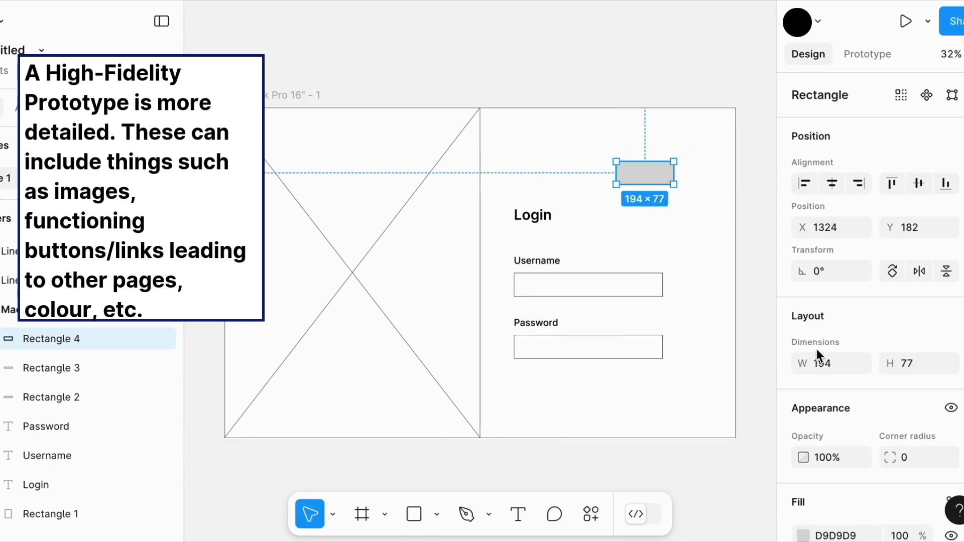
scroll(821, 401, down, 3)
click(821, 417)
click(803, 362)
click(601, 511)
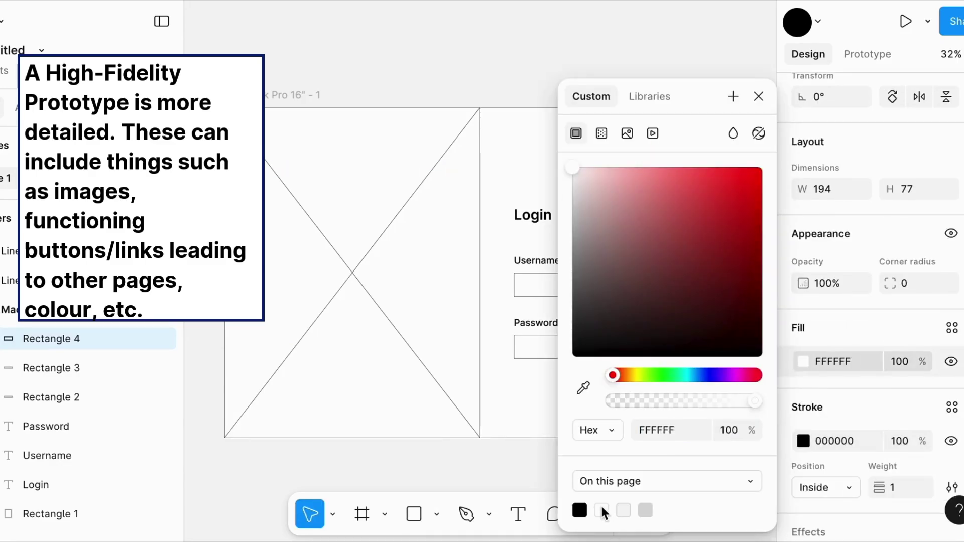
Label the button rectangle "Sign Up" and move the box and text closer to the frame's upper right corner.
key(Escape)
key(Escape)
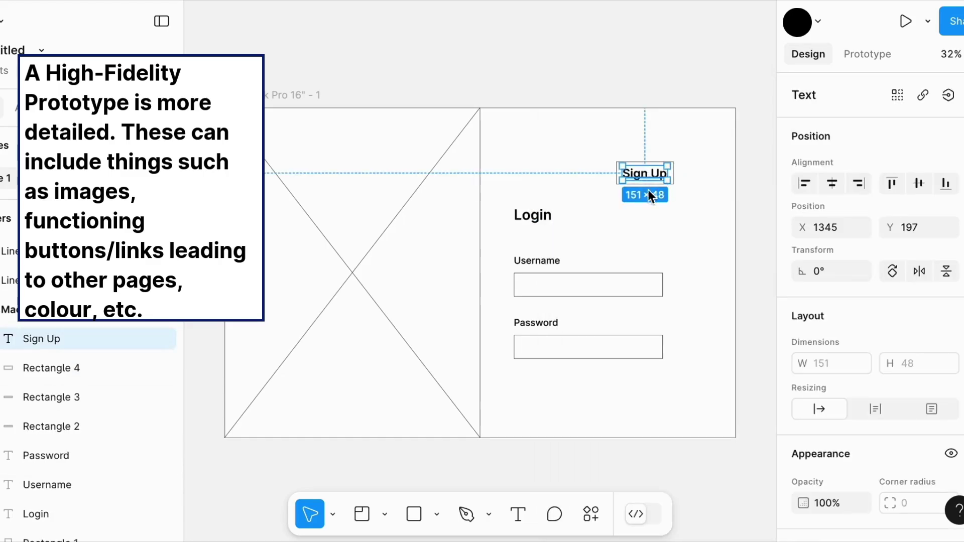
drag(646, 172, 676, 146)
click(647, 194)
drag(652, 178, 668, 149)
click(685, 217)
click(540, 443)
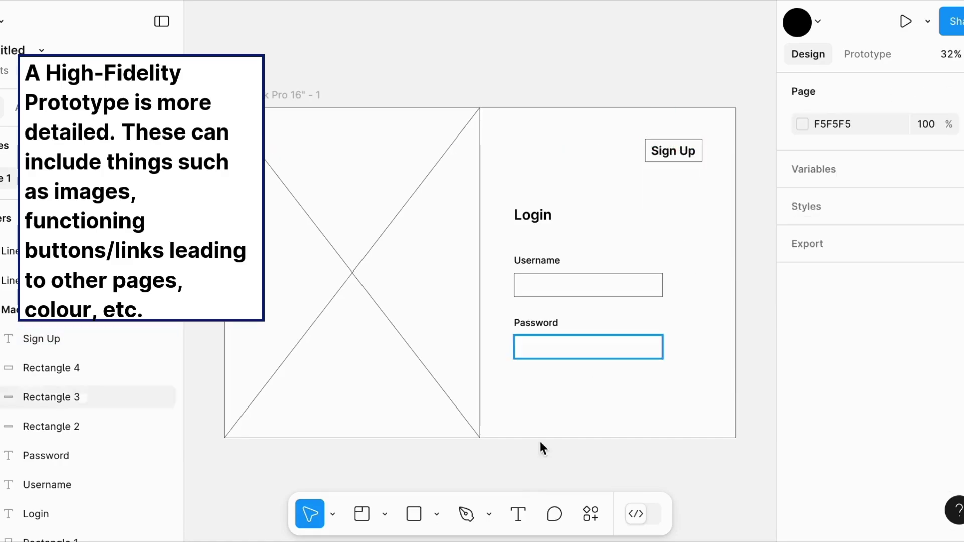
Draw a button rectangle about 176 × 67 centred below the password field, with a black stroke and white fill.
click(414, 514)
mouse_move(561, 399)
mouse_down()
mouse_move(578, 380)
mouse_move(616, 377)
mouse_move(585, 389)
mouse_up()
key(Escape)
scroll(866, 447, down, 4)
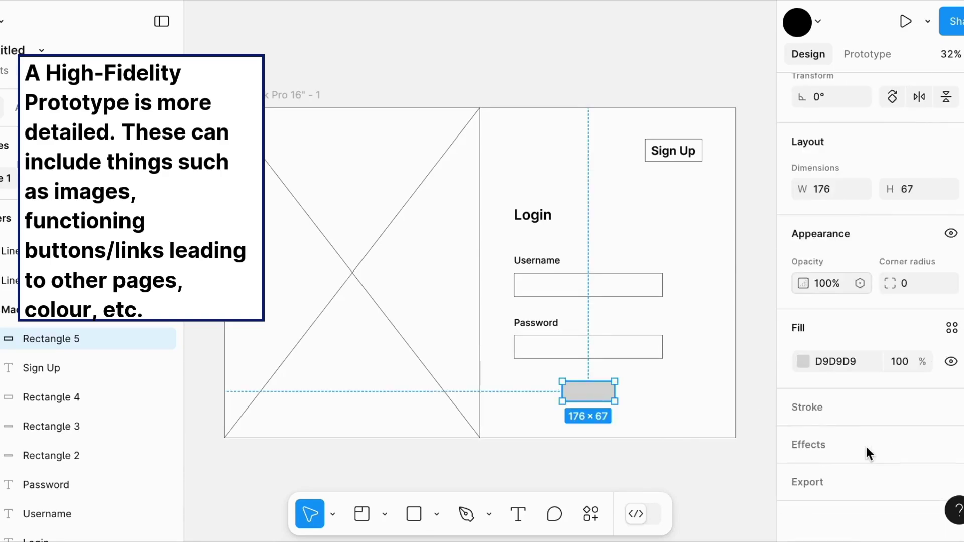
click(803, 406)
click(803, 361)
click(601, 511)
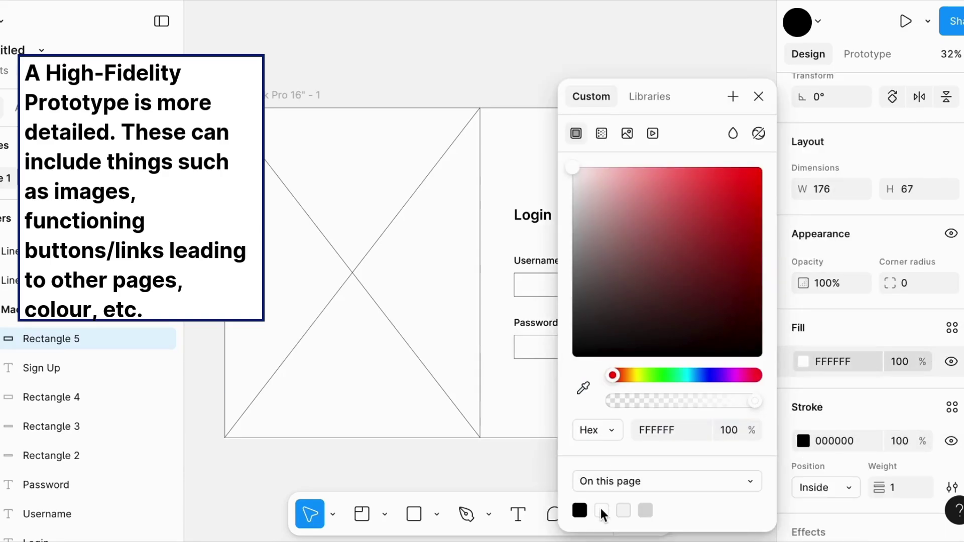
click(500, 474)
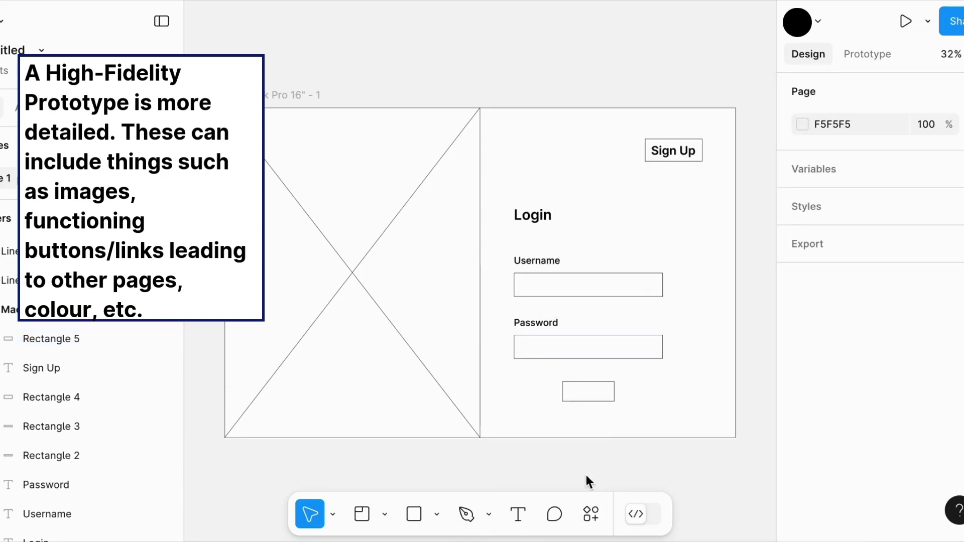
Duplicate the Sign Up text, place the copy near the empty lower button and change it to "Login".
click(678, 154)
key(ctrl+d)
drag(677, 151, 648, 378)
key(Return)
text(Login)
key(Escape)
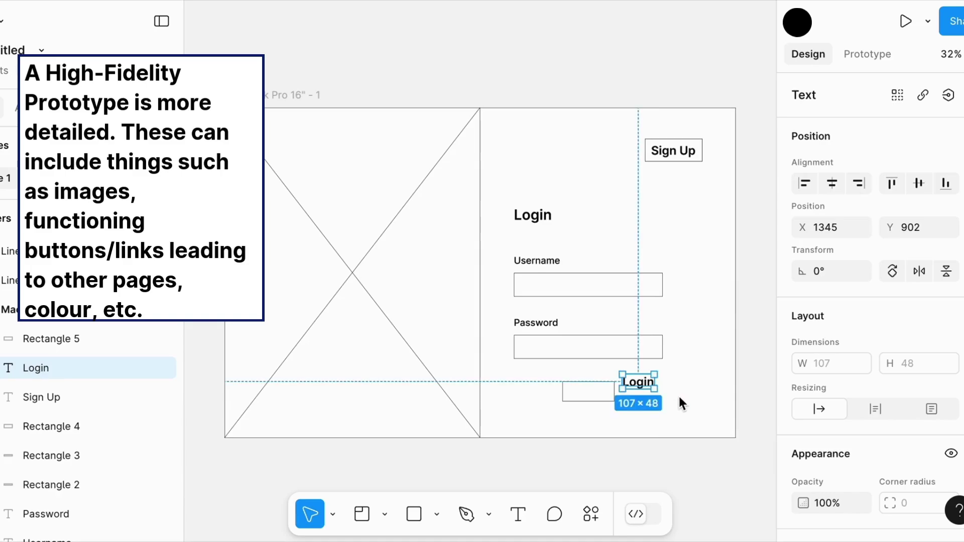
Bring the new Login text above the lower button rectangle in the layer order and centre it inside the button.
click(593, 398)
drag(95, 368, 83, 331)
drag(640, 382, 588, 386)
click(696, 388)
Add the text "Forgot Password" below the Login button in Medium weight at font size 36.
scroll(696, 387, up, 2)
click(517, 513)
click(556, 398)
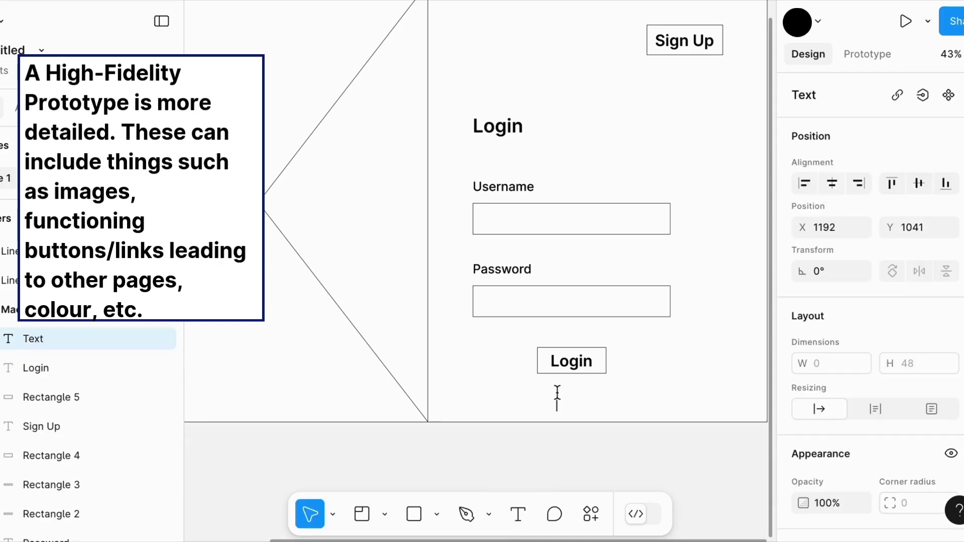
scroll(843, 389, down, 5)
click(836, 366)
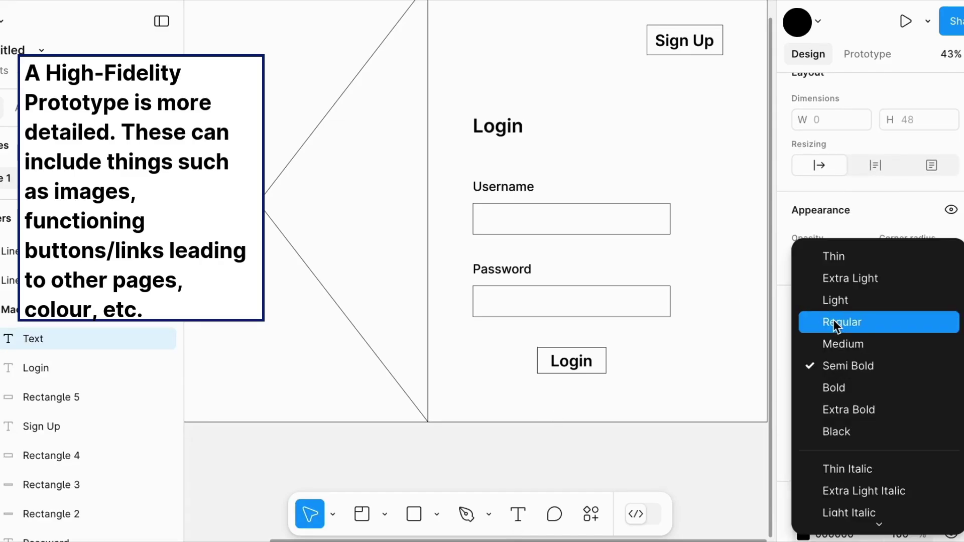
click(834, 344)
click(943, 366)
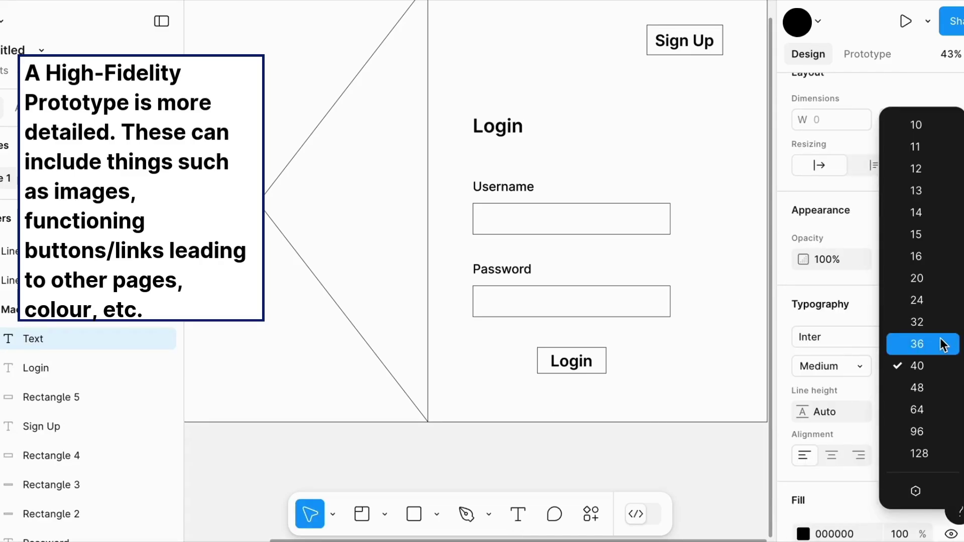
click(941, 341)
text(Forgot )
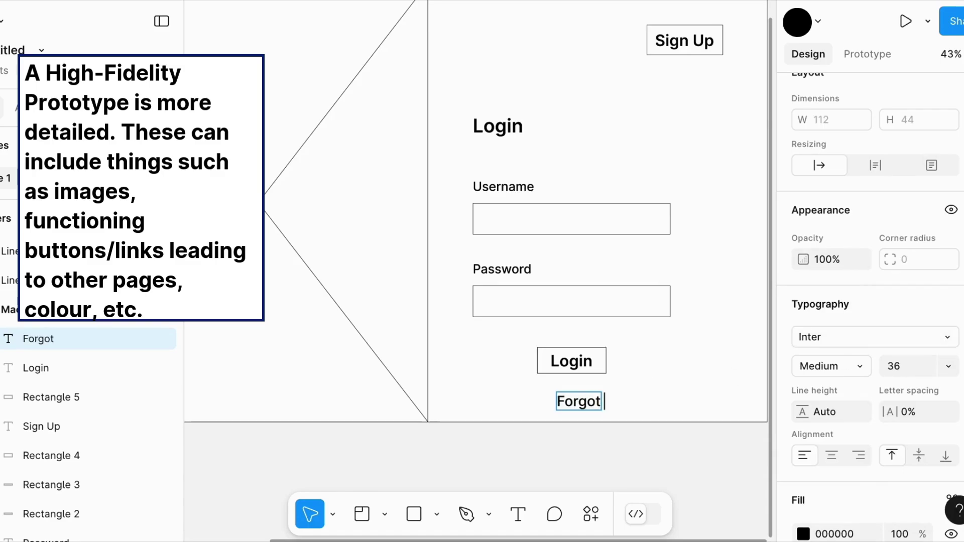
text(Password)
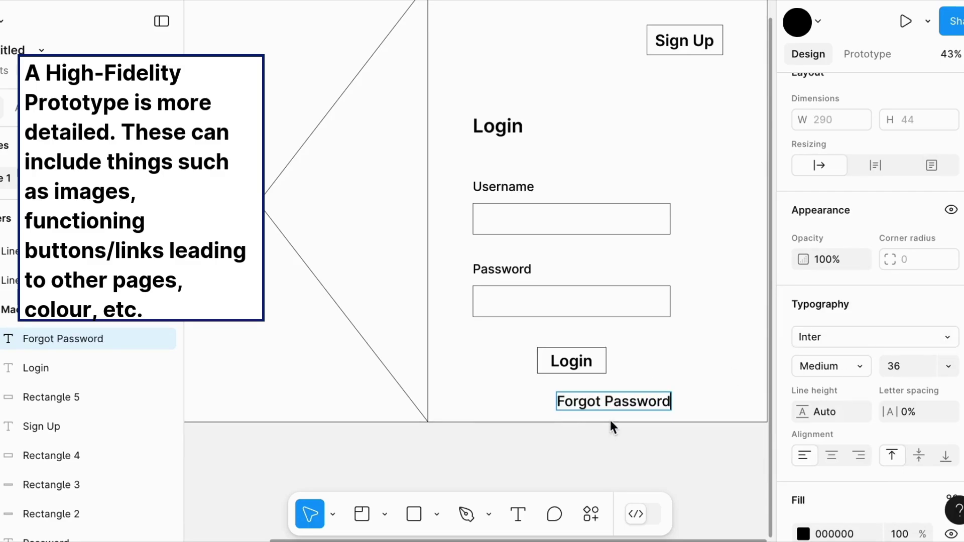
Reduce the Forgot Password text to font size 32 and centre it beneath the Login button.
key(ctrl+a)
click(948, 366)
click(941, 342)
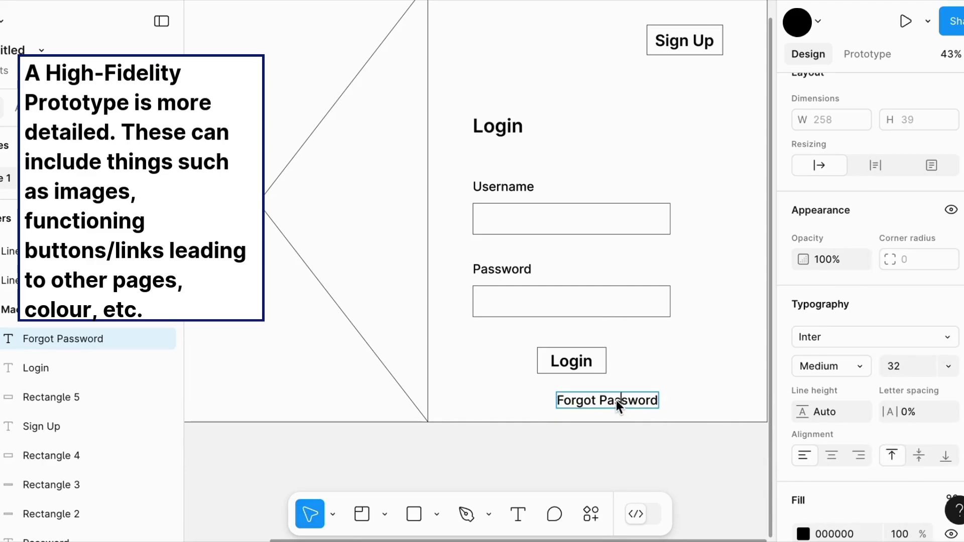
key(Escape)
key(Escape)
drag(632, 399, 593, 396)
click(721, 357)
Duplicate the whole MacBook Pro 16" - 1 frame beside the original.
scroll(721, 357, down, 3)
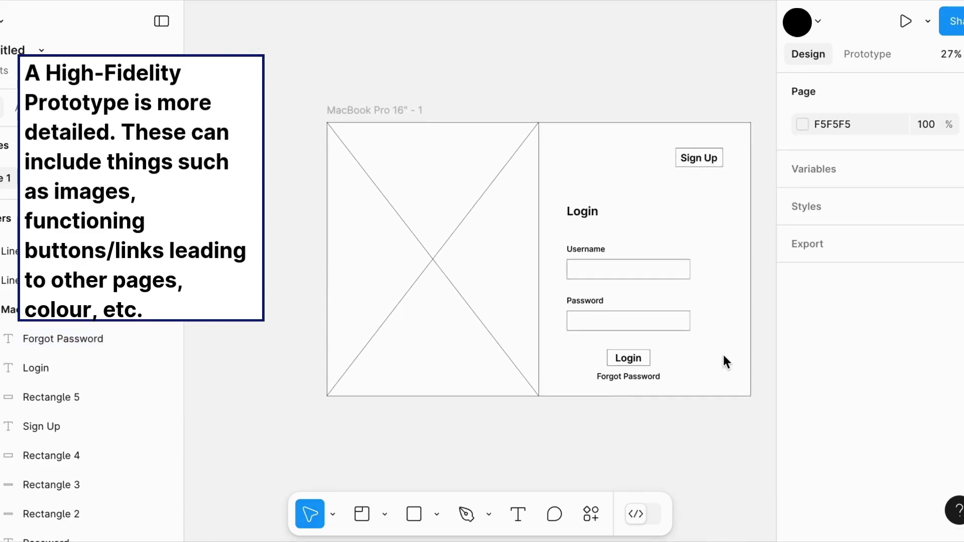
scroll(718, 359, up, 3)
scroll(693, 366, down, 3)
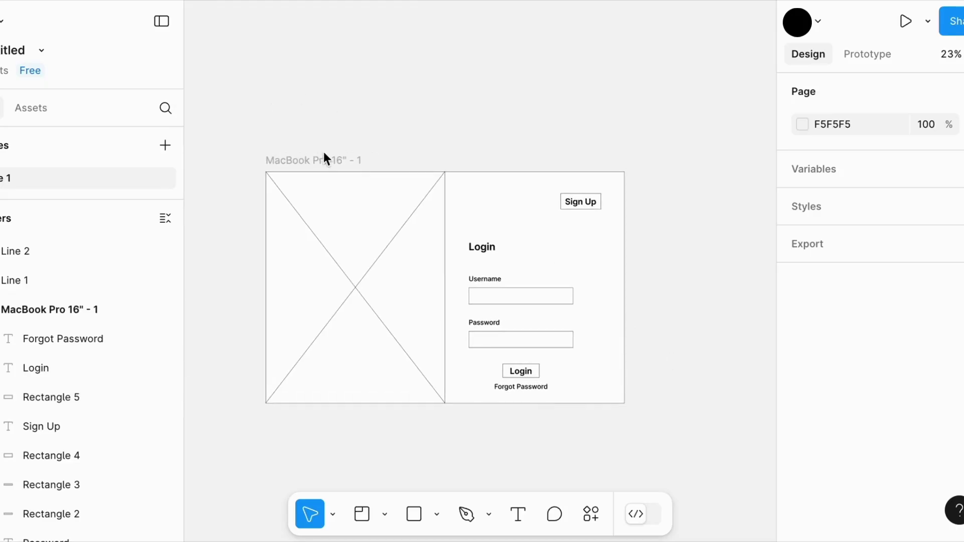
click(322, 160)
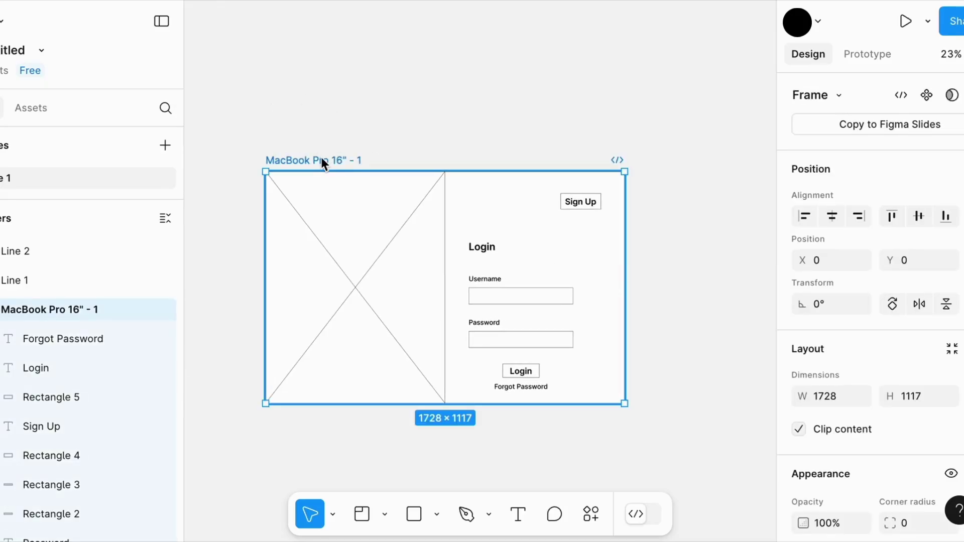
key(ctrl+d)
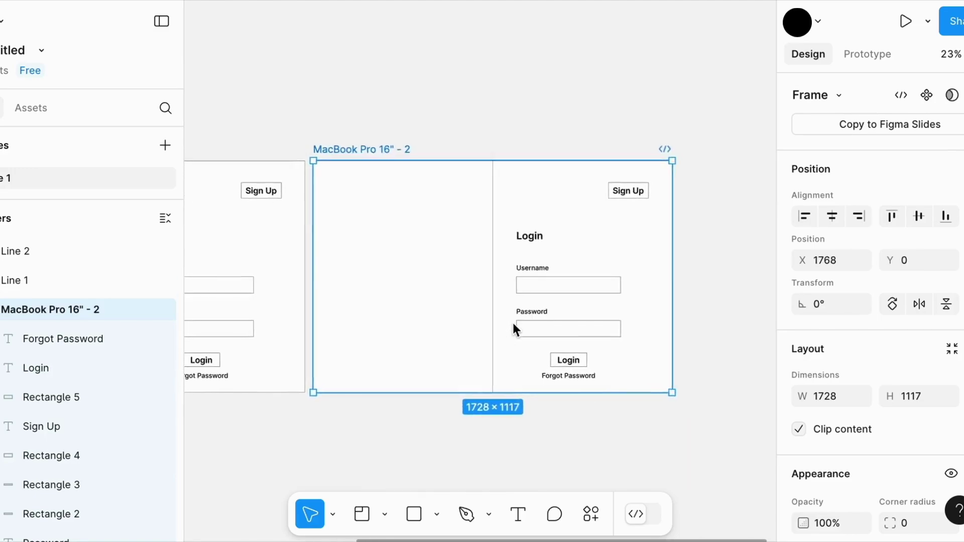
Search the plugins and widgets for "free images" and run the Pexels plugin.
click(588, 514)
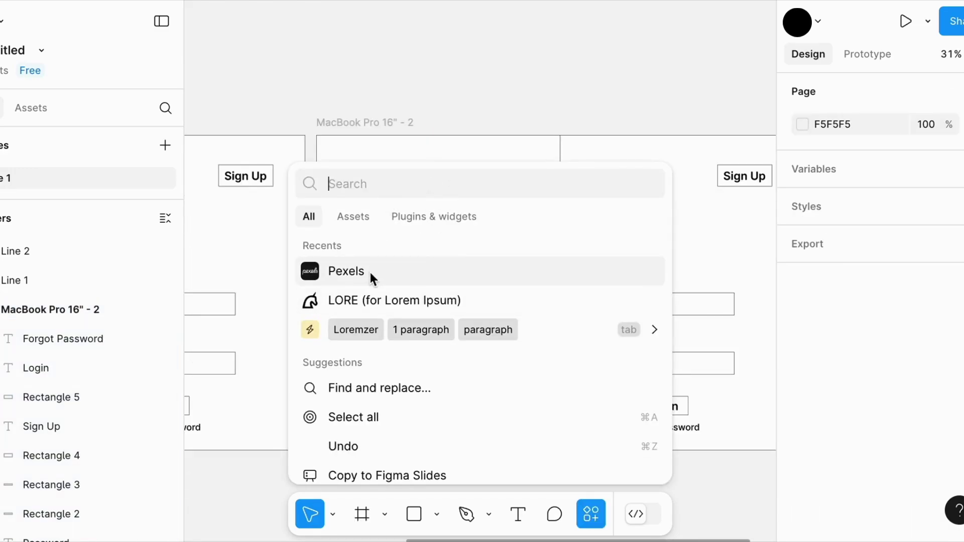
text(free)
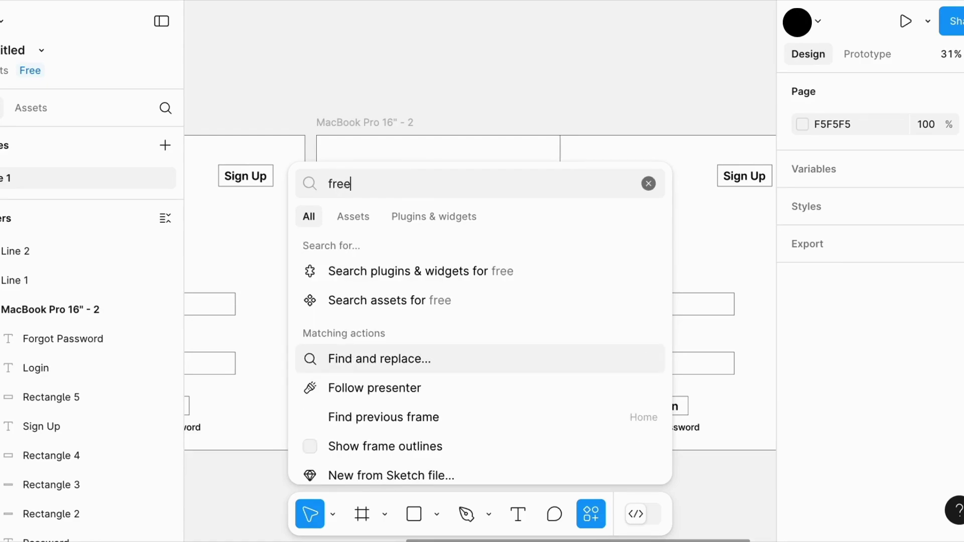
text( image)
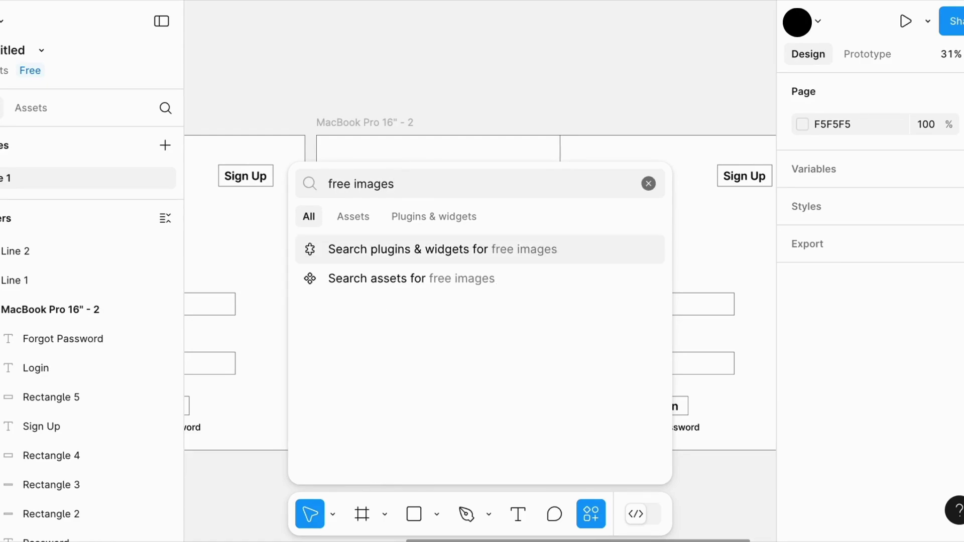
text(s)
key(Return)
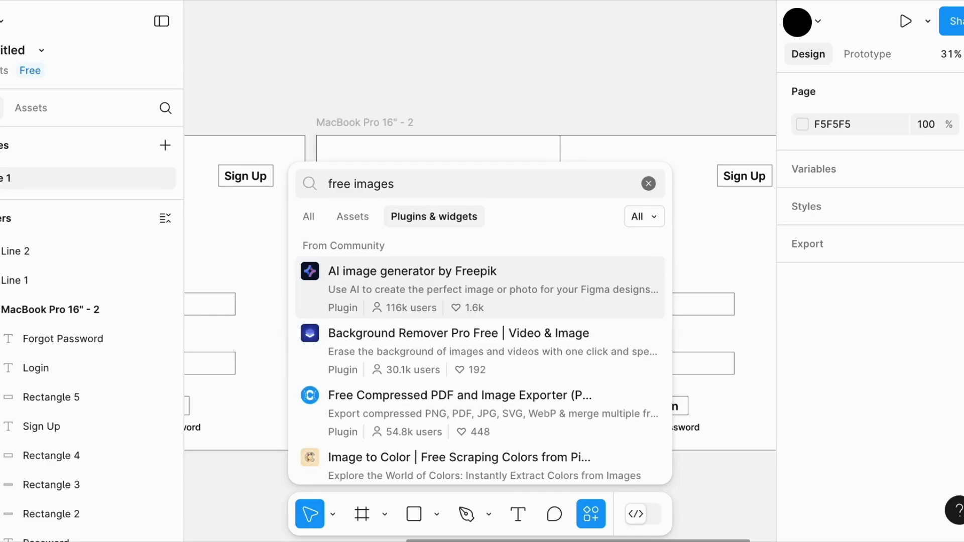
scroll(423, 384, down, 8)
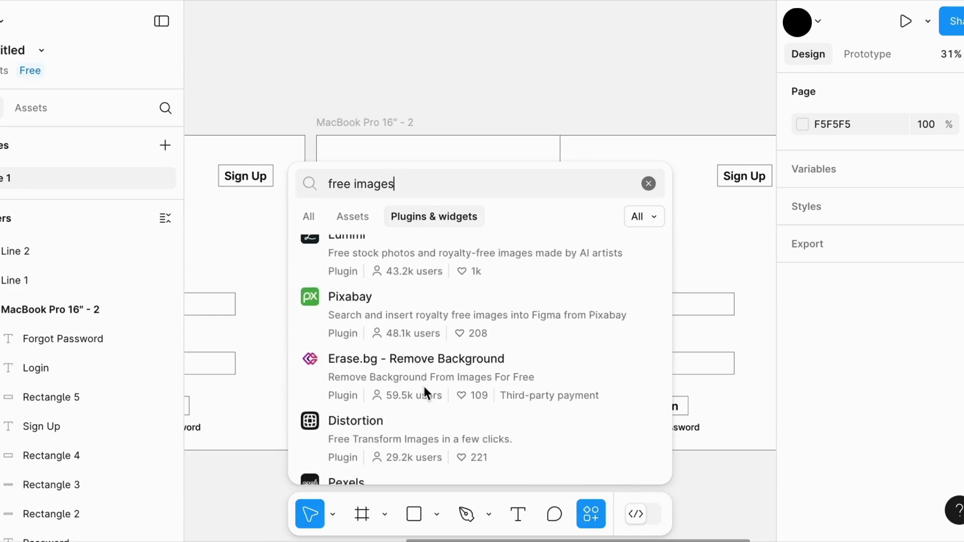
scroll(423, 387, down, 3)
click(318, 404)
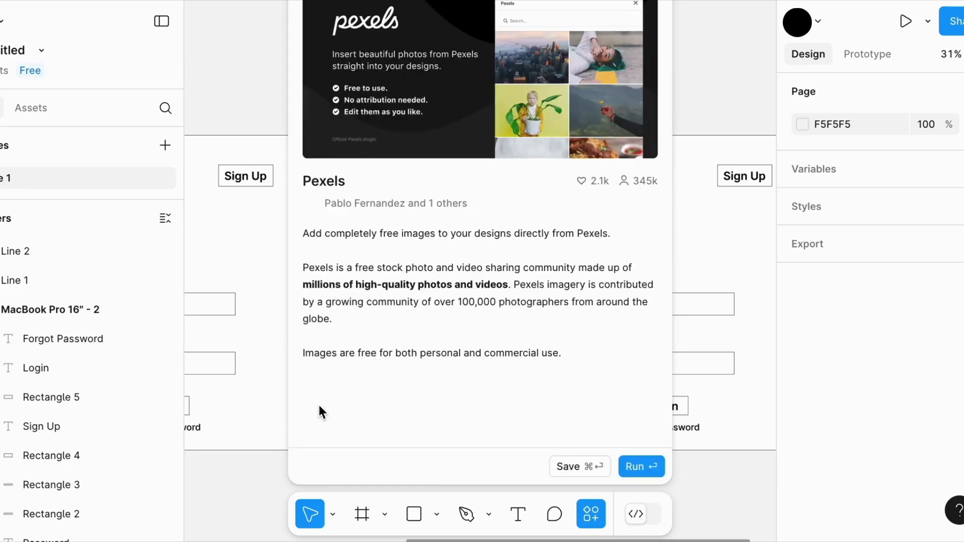
click(639, 466)
Search Pexels for "flowers", insert the photo of densely packed pink blooms and close the plugin.
text(flowers)
key(Return)
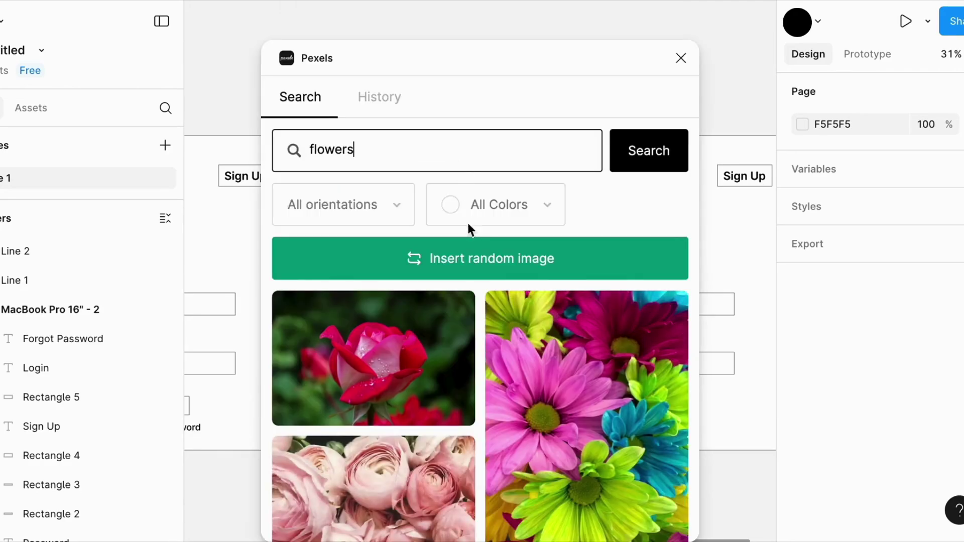
scroll(513, 355, down, 5)
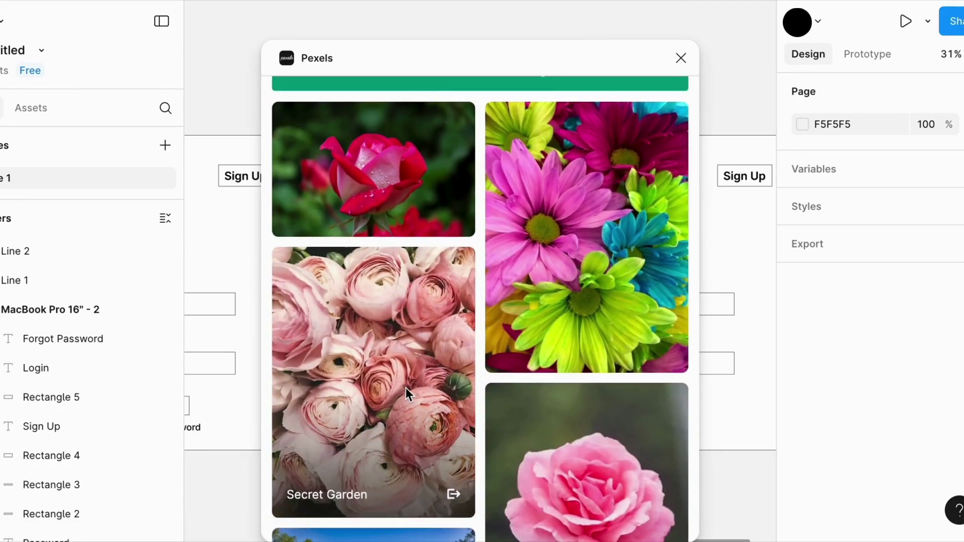
drag(405, 394, 256, 262)
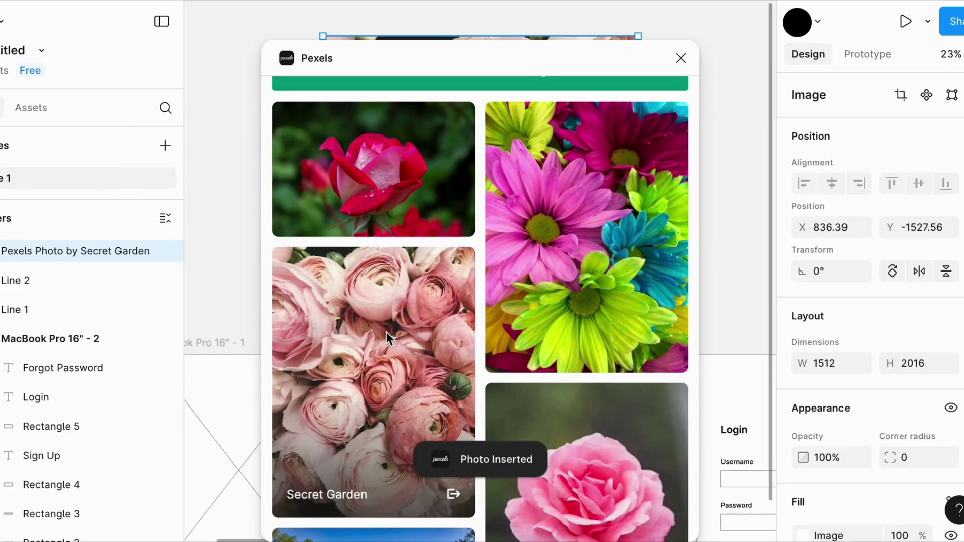
click(681, 58)
Move the flower photo into the second frame and resize it to fill the image area beside the login form.
scroll(686, 213, down, 5)
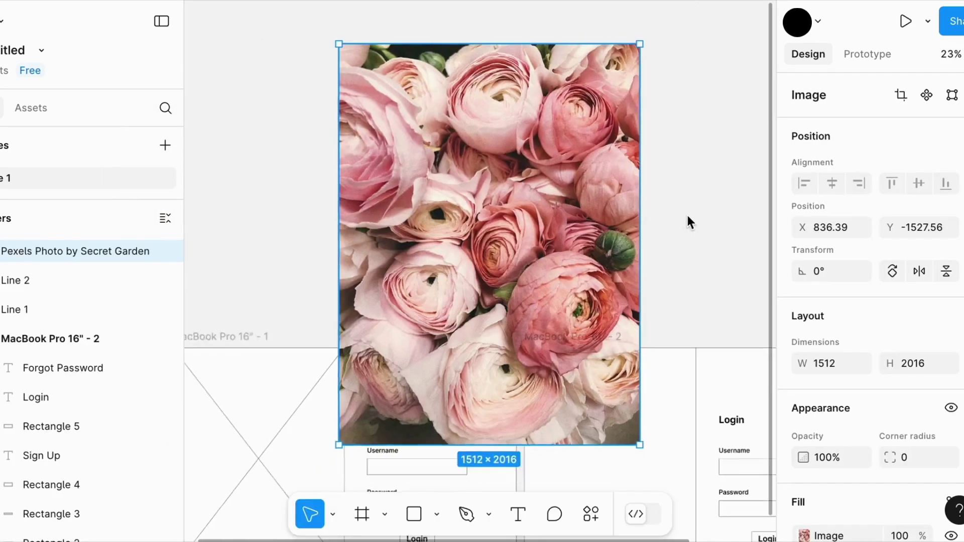
scroll(686, 213, right, 5)
drag(382, 156, 421, 326)
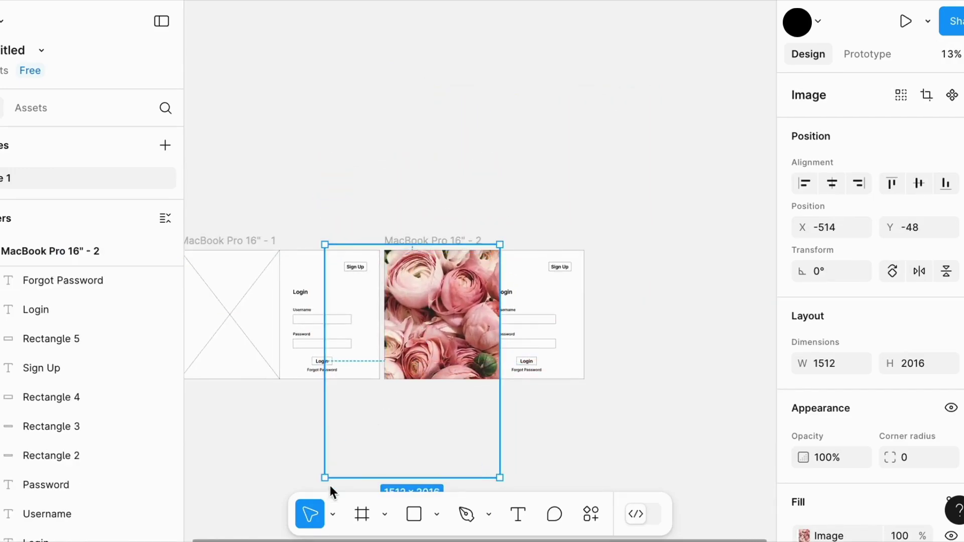
drag(324, 477, 387, 381)
scroll(381, 381, up, 3)
drag(625, 97, 626, 115)
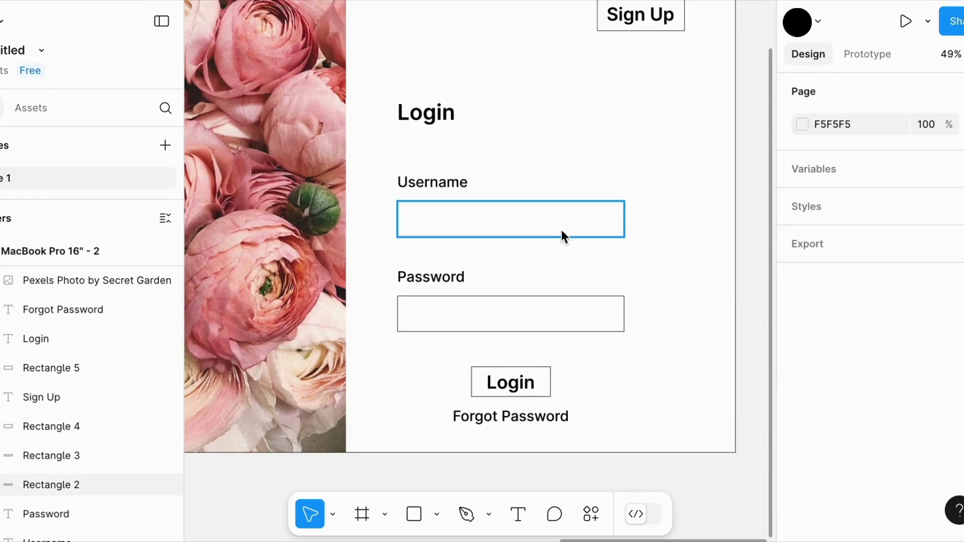
Set the corner radius of the username and password field rectangles in the second frame to 10.
click(561, 230)
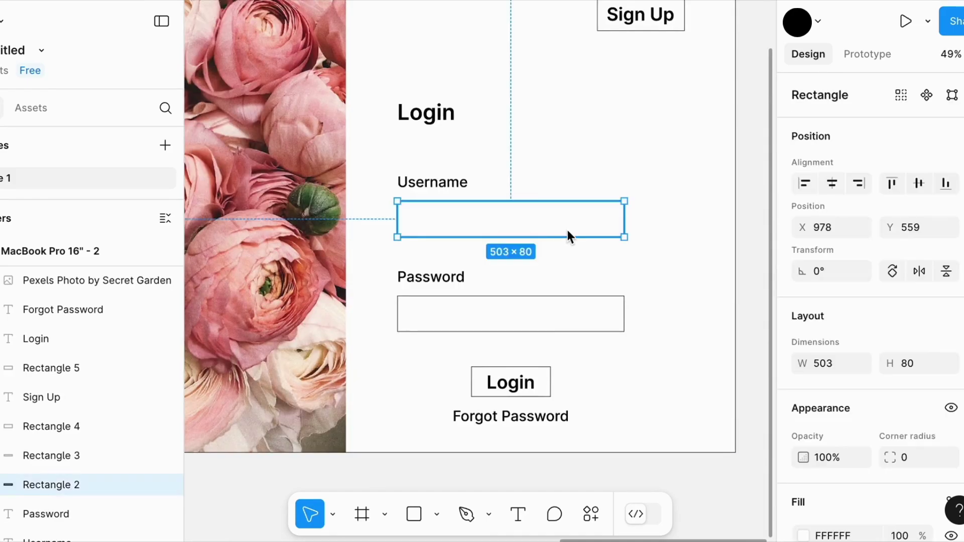
scroll(869, 378, down, 4)
scroll(867, 374, up, 2)
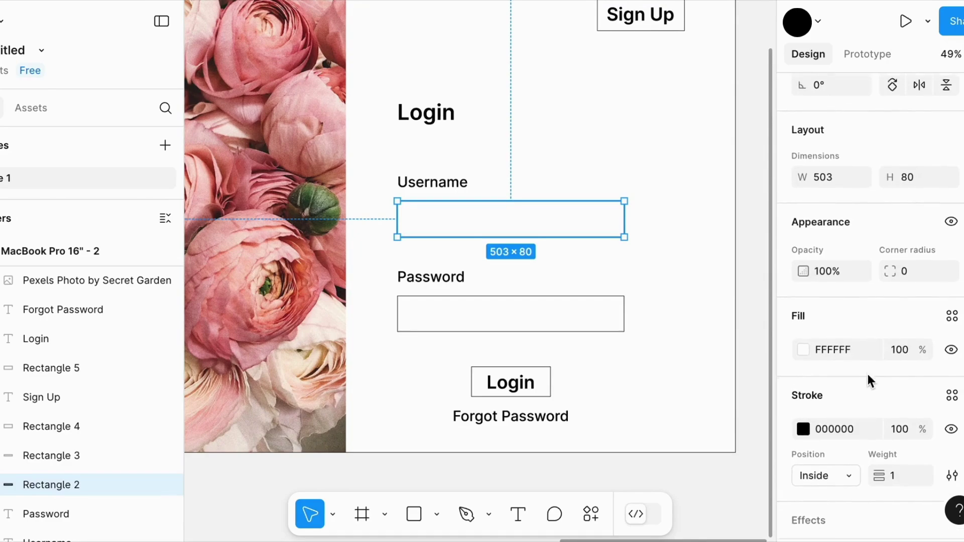
click(915, 300)
text(10)
key(Return)
click(614, 329)
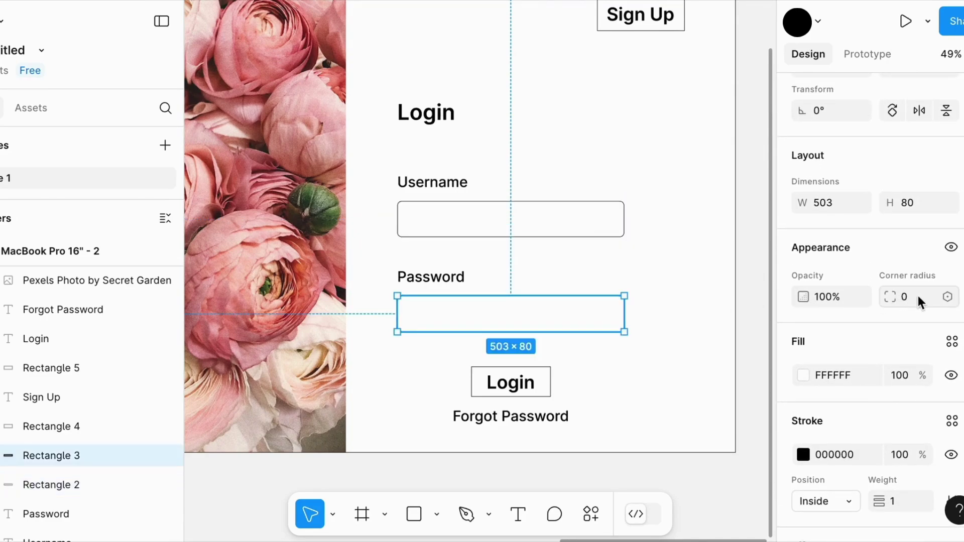
text(10)
key(Return)
Round the Login and Sign Up button rectangles with a corner radius of 10.
click(544, 371)
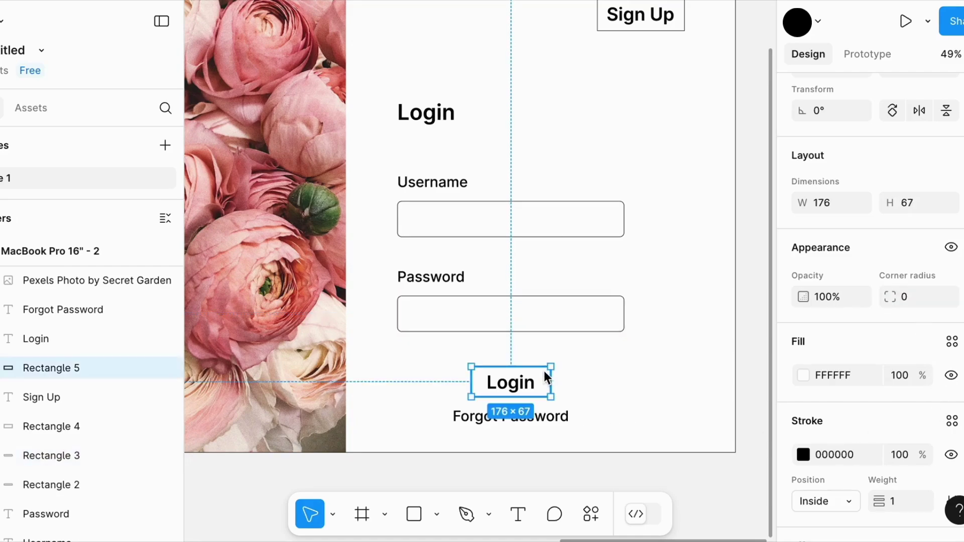
text(10)
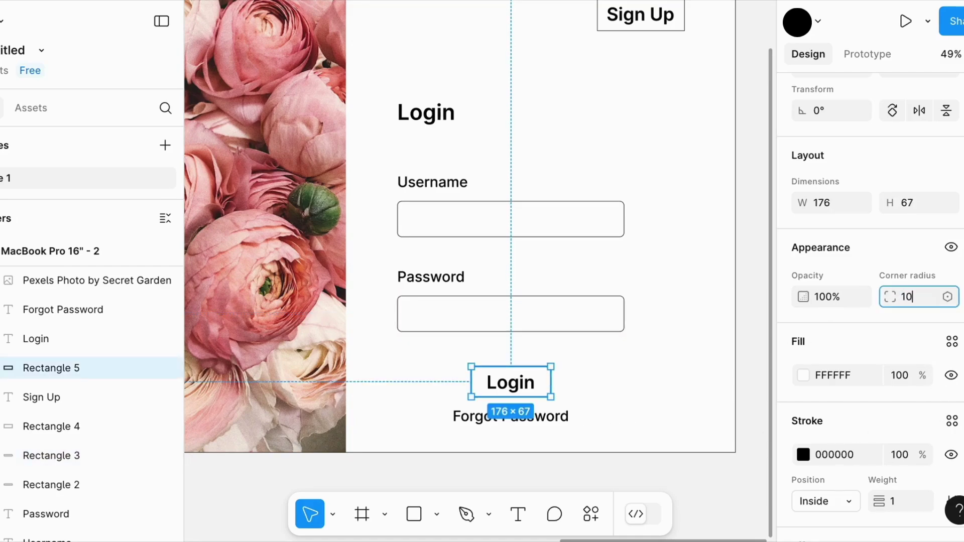
key(Return)
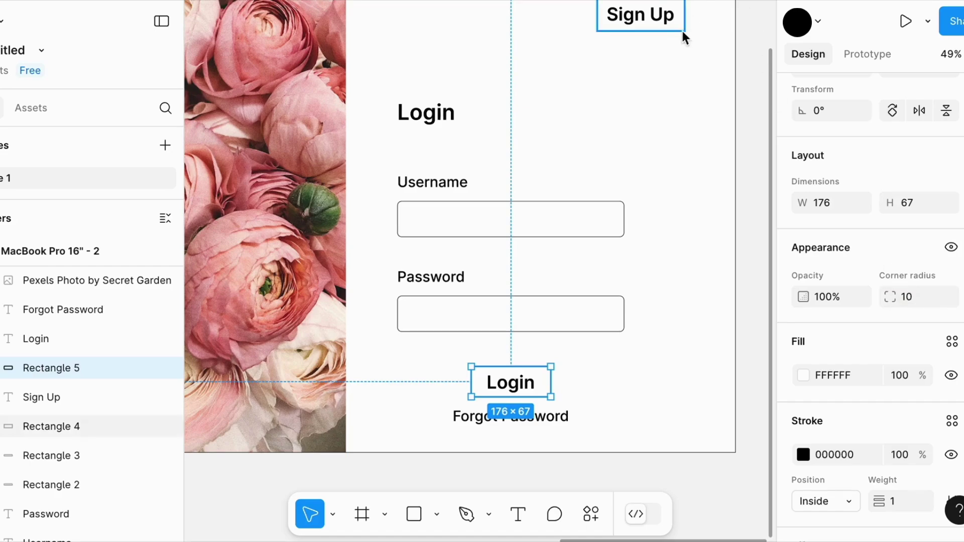
click(662, 29)
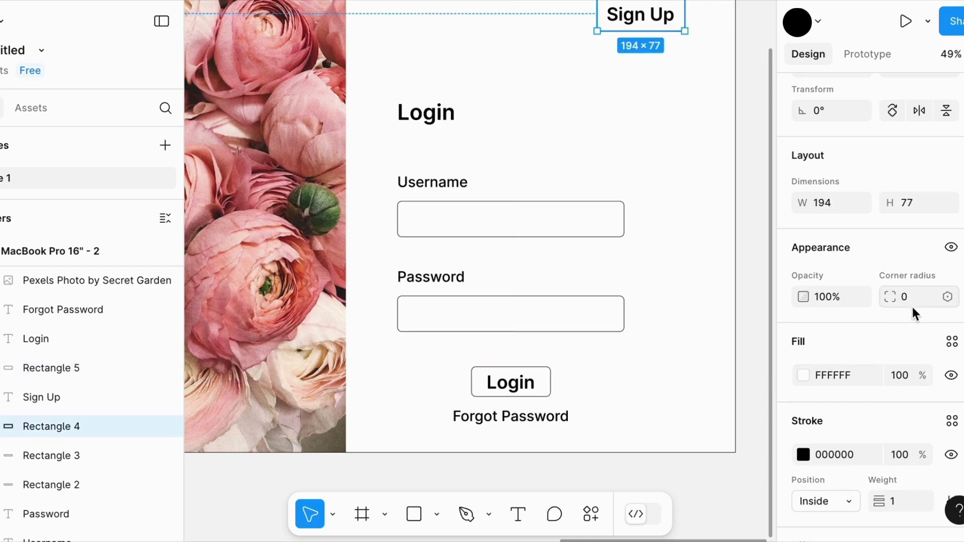
text(10)
key(Return)
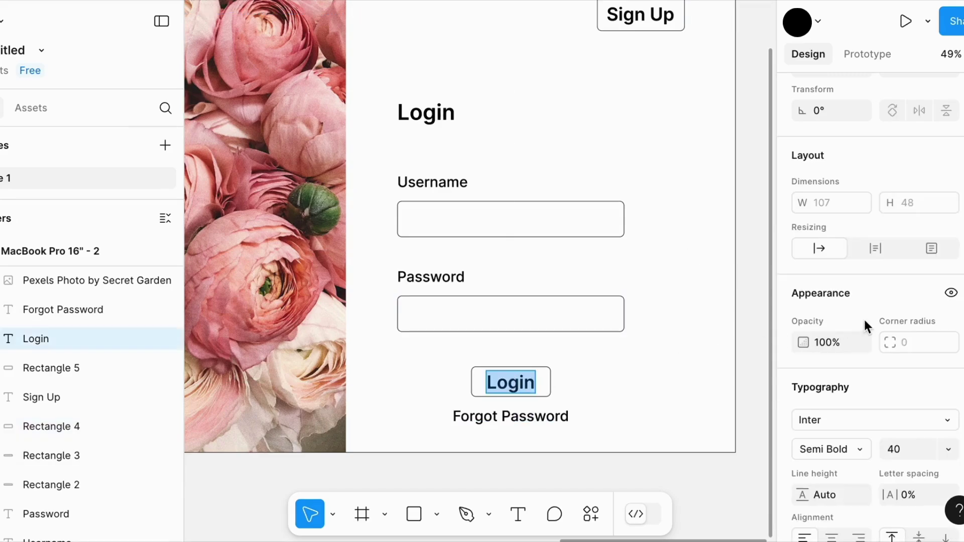
Set the Login button's text to font size 36 and recentre it inside the rounded rectangle.
scroll(865, 325, down, 4)
click(947, 258)
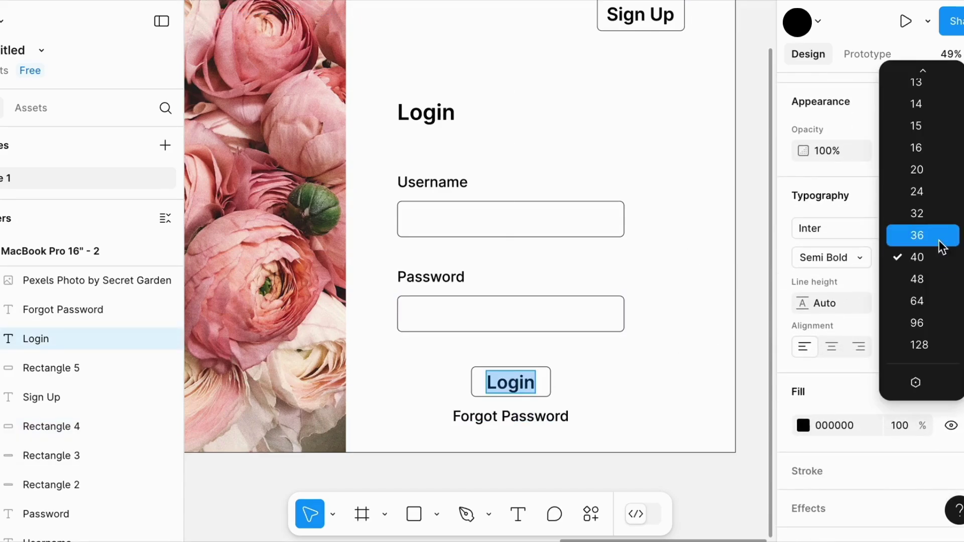
click(940, 236)
double_click(513, 384)
click(512, 382)
key(Escape)
click(621, 362)
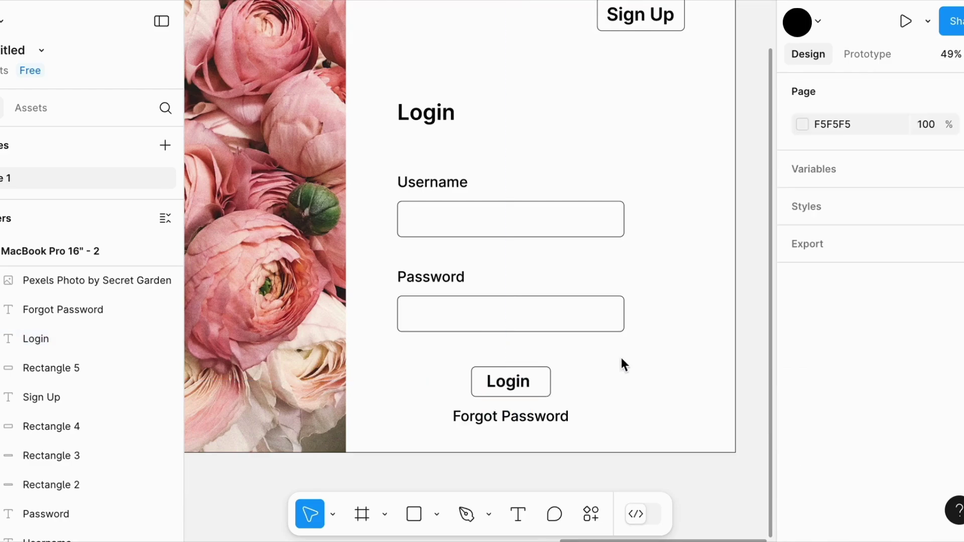
drag(507, 381, 511, 382)
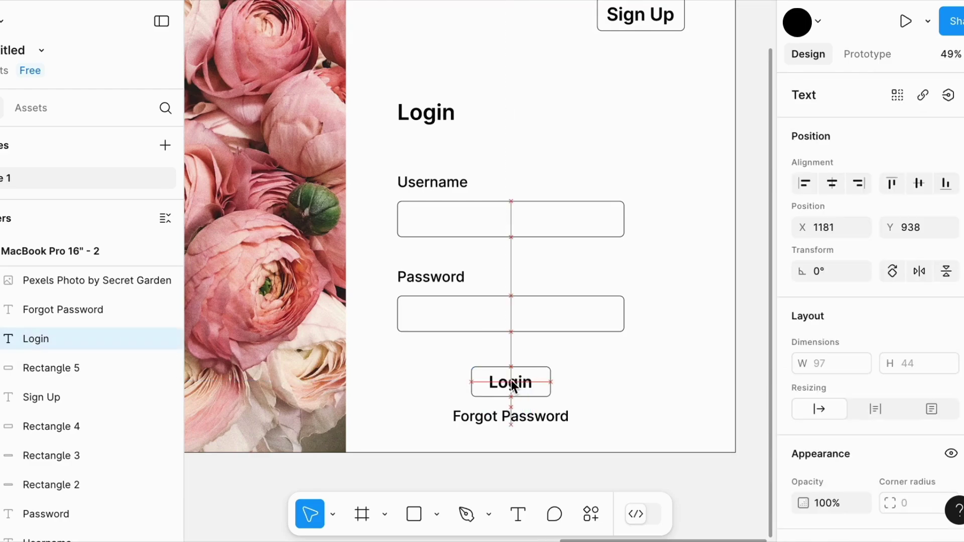
Set the Forgot Password text in the second frame to font size 30.
click(550, 419)
double_click(549, 416)
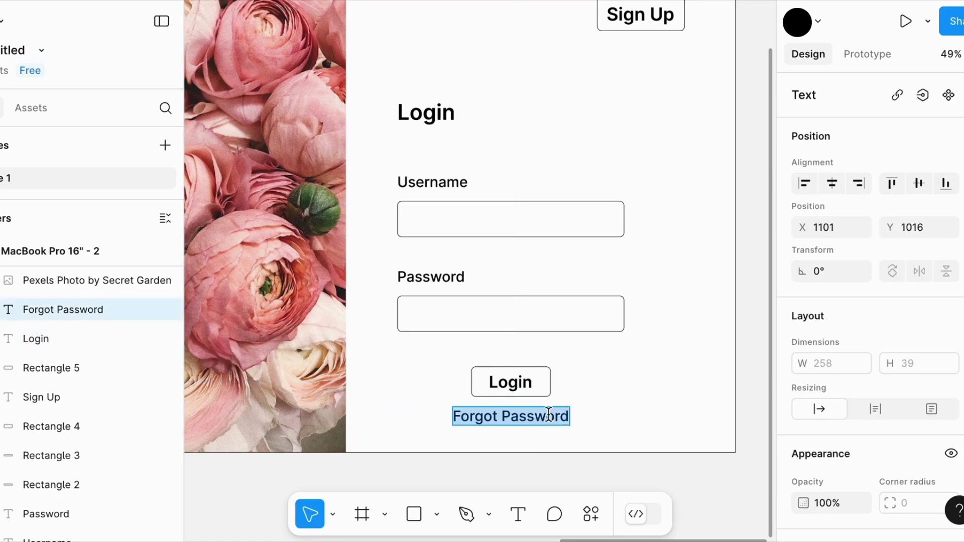
scroll(910, 318, down, 3)
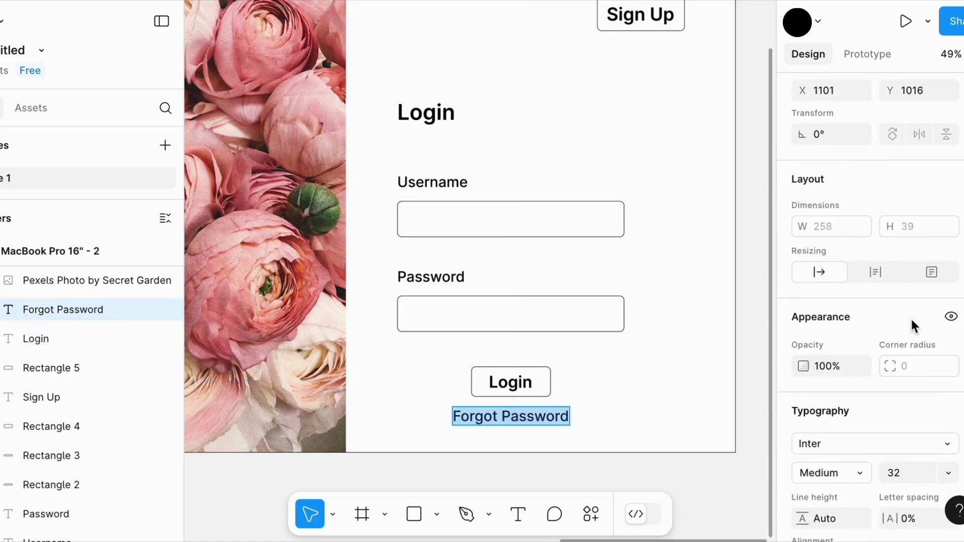
scroll(910, 317, down, 3)
click(947, 313)
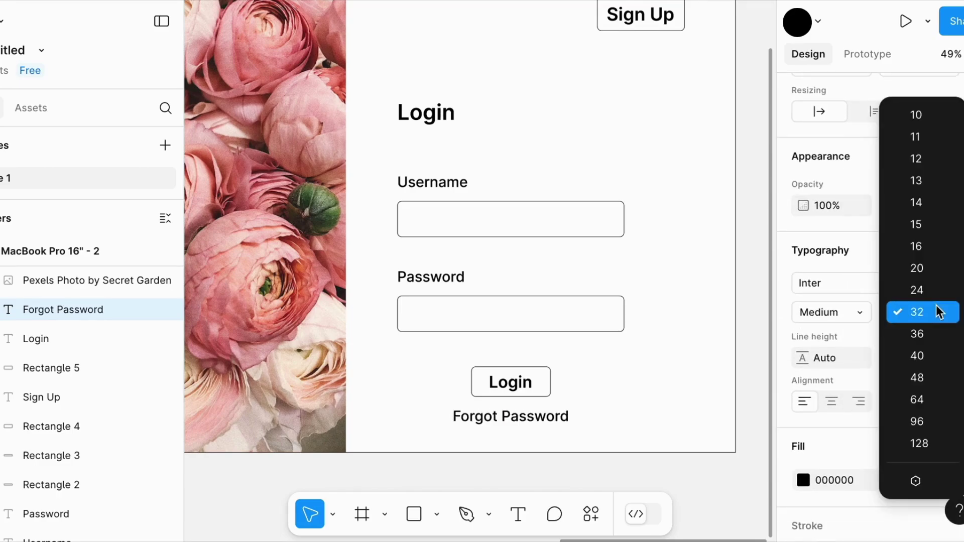
click(938, 311)
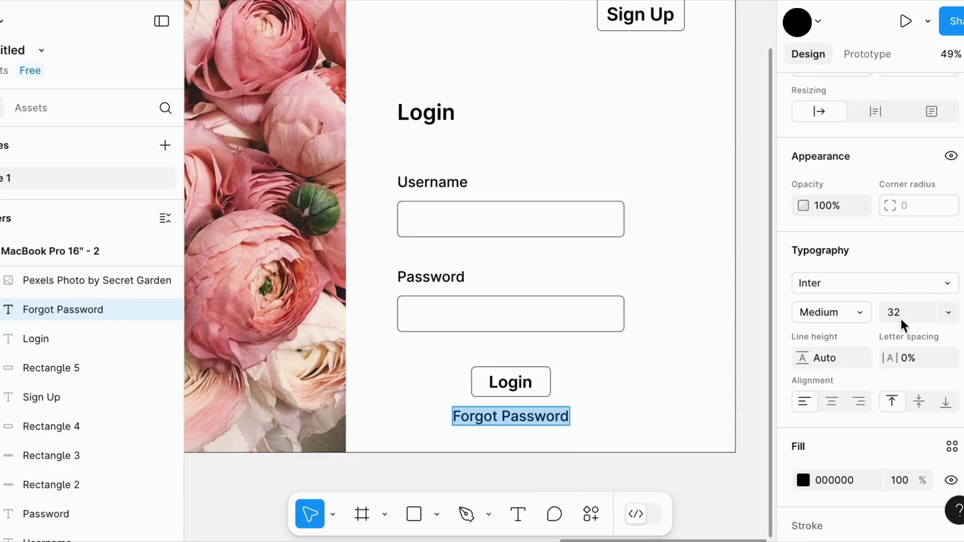
text(30)
key(Return)
Move the Username label and its field up, closer to the Login heading.
click(351, 203)
mouse_move(351, 204)
mouse_down()
mouse_move(351, 174)
mouse_move(350, 185)
mouse_up()
click(399, 235)
drag(399, 235, 400, 217)
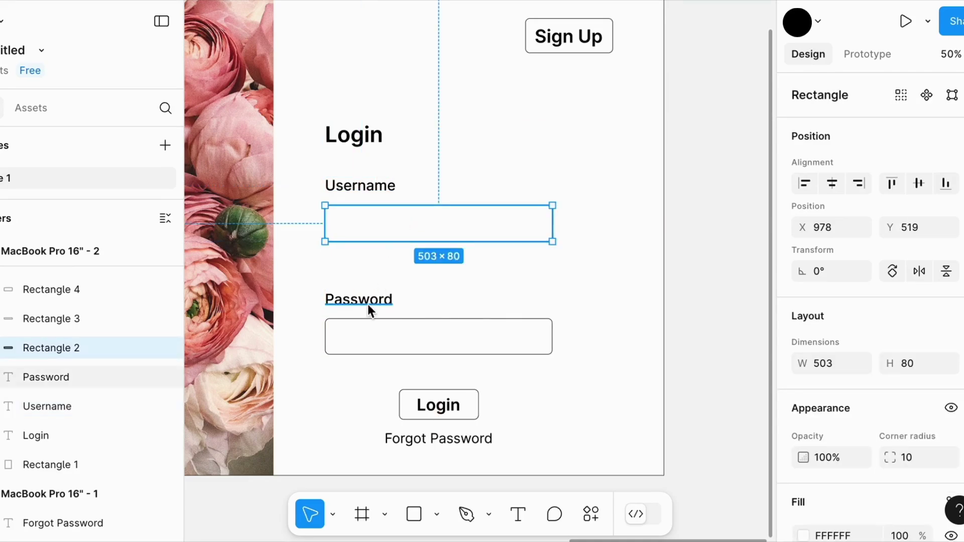
Move the Password label and its field up, closer to the username field.
click(363, 300)
drag(362, 299, 362, 286)
click(404, 339)
drag(406, 340, 405, 319)
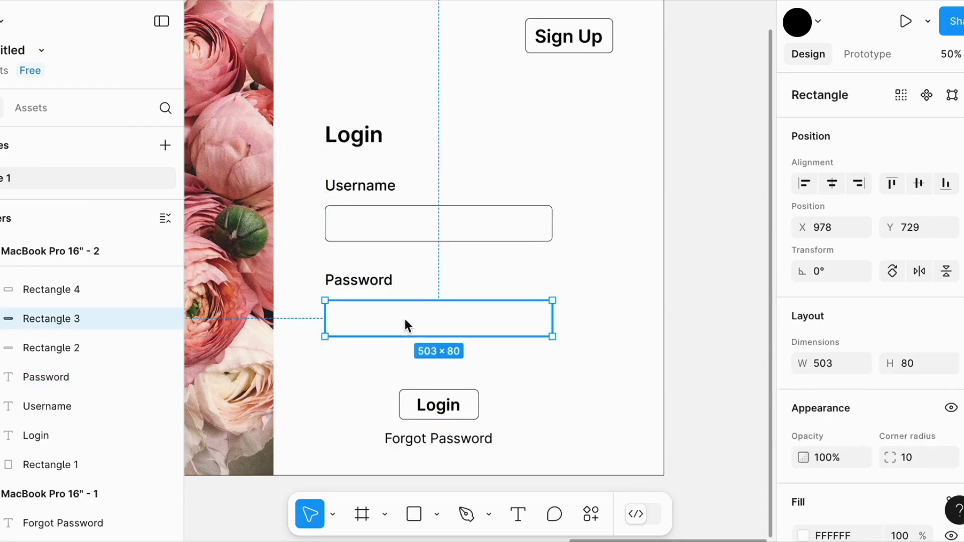
click(452, 407)
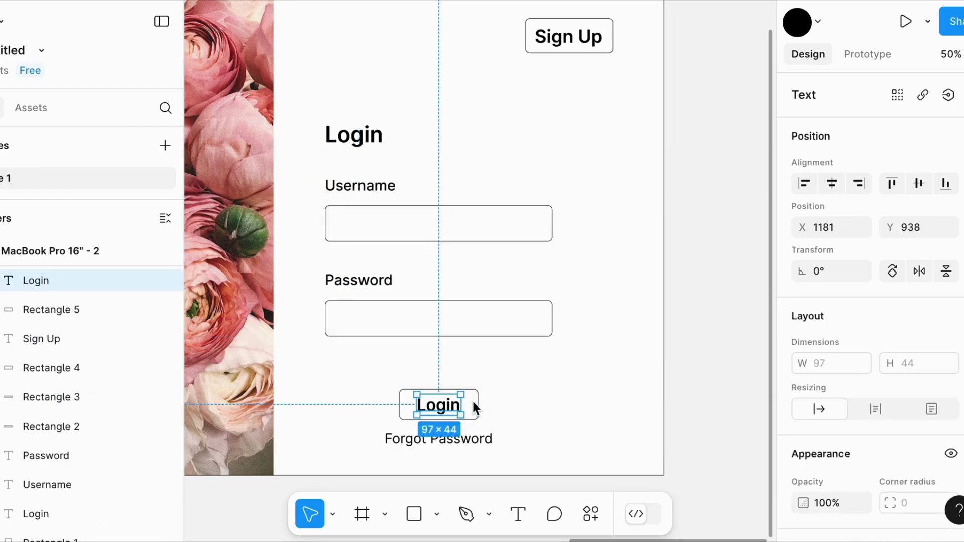
click(477, 407)
drag(476, 409, 475, 379)
click(552, 399)
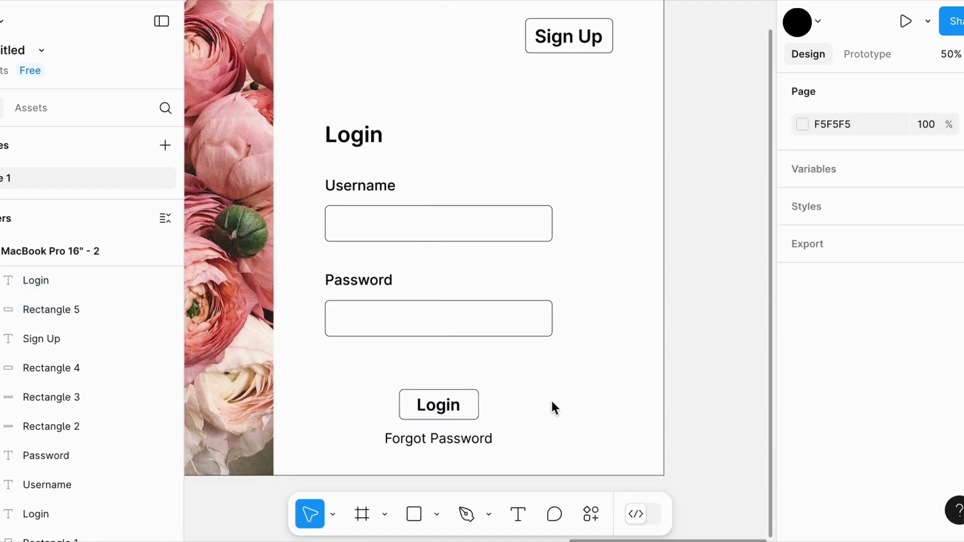
Move the Login button's rectangle up toward the password field and recentre its text inside it.
click(474, 402)
drag(466, 401, 467, 384)
click(483, 413)
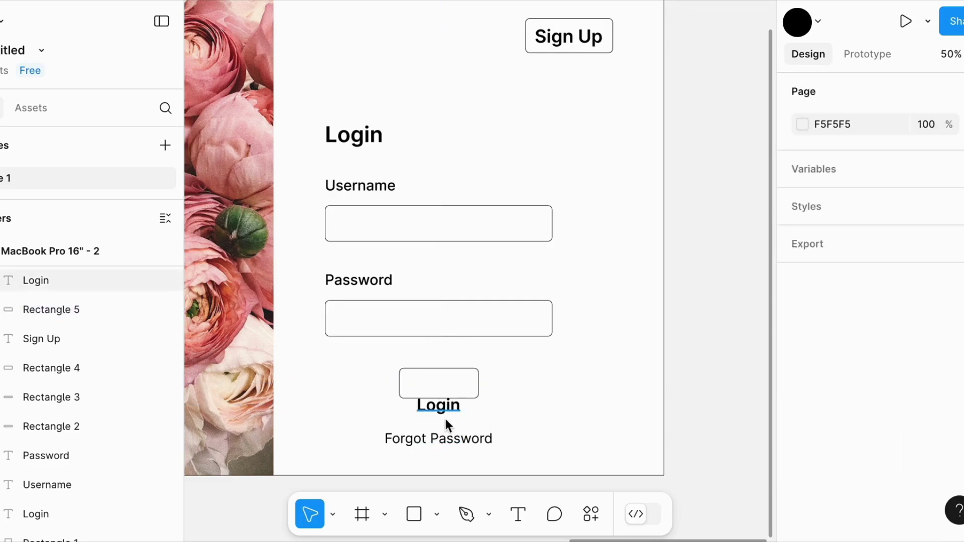
click(443, 408)
drag(440, 406, 441, 385)
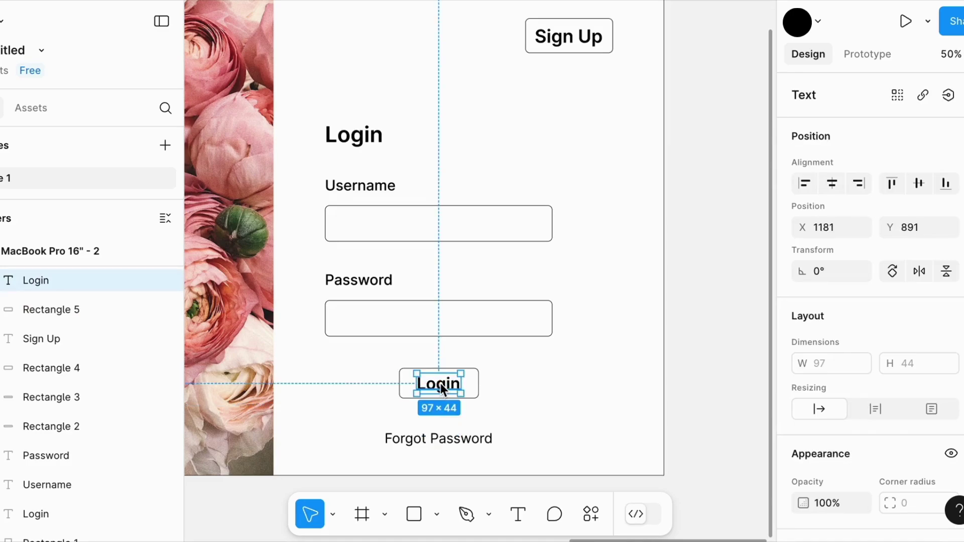
click(568, 387)
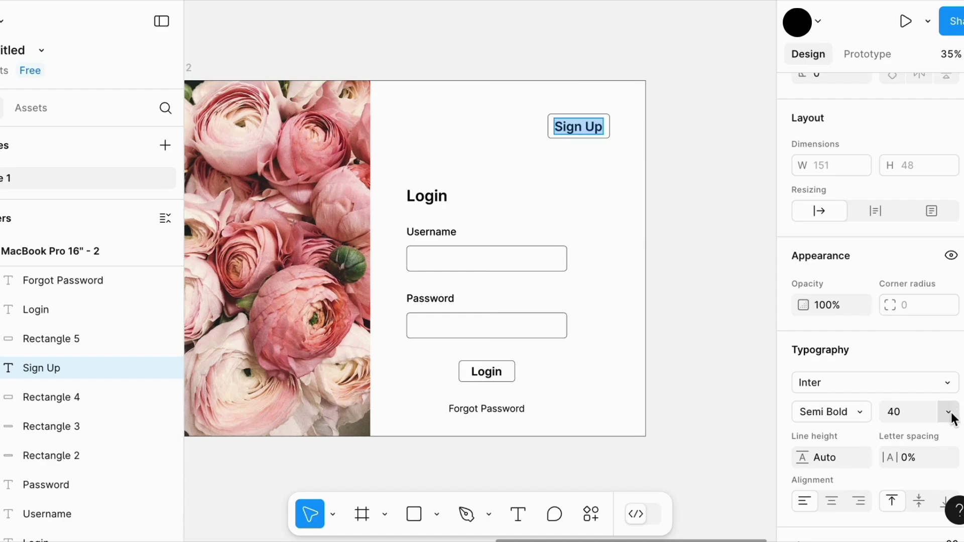
Set the Sign Up button's text to font size 36 and recentre it inside the rounded rectangle.
click(951, 413)
click(944, 390)
mouse_move(571, 127)
mouse_down()
mouse_move(581, 132)
mouse_move(576, 126)
mouse_up()
click(602, 226)
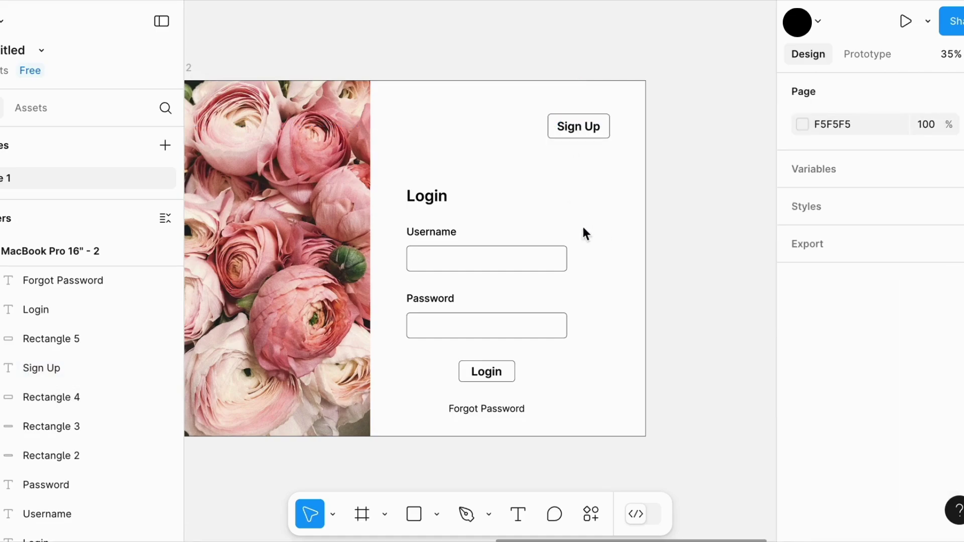
Group the Login heading with the Username and Password labels and their two field rectangles.
click(436, 200)
shift+click(435, 229)
shift+click(489, 261)
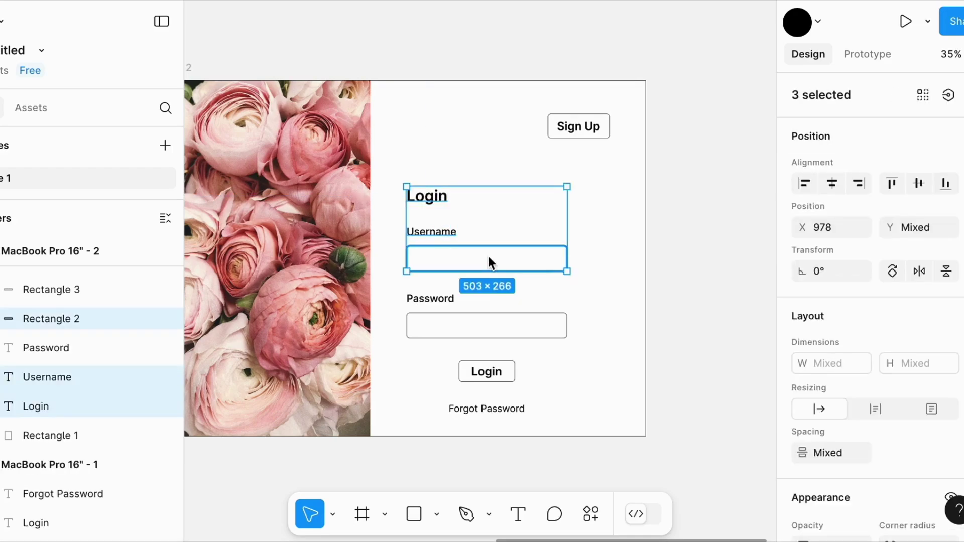
shift+click(425, 300)
shift+click(429, 321)
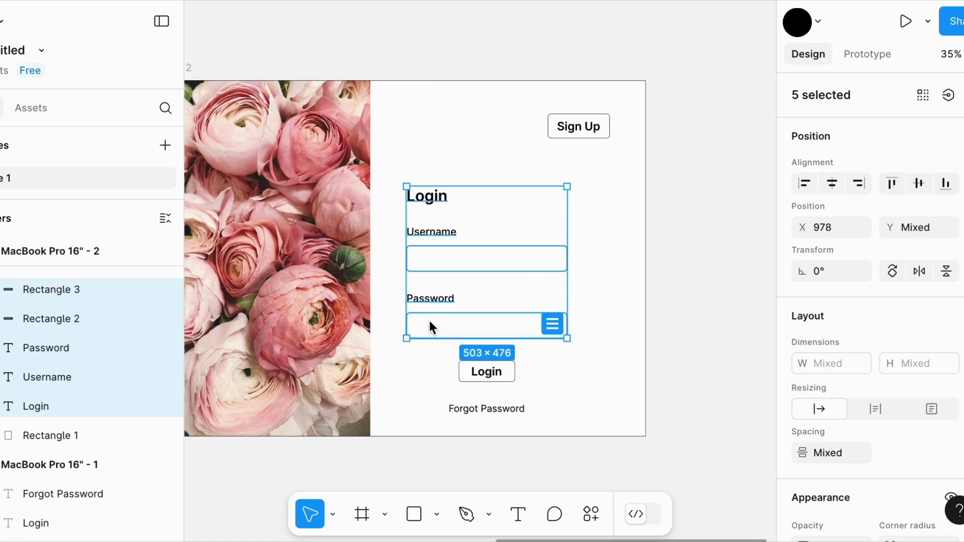
key(ctrl+g)
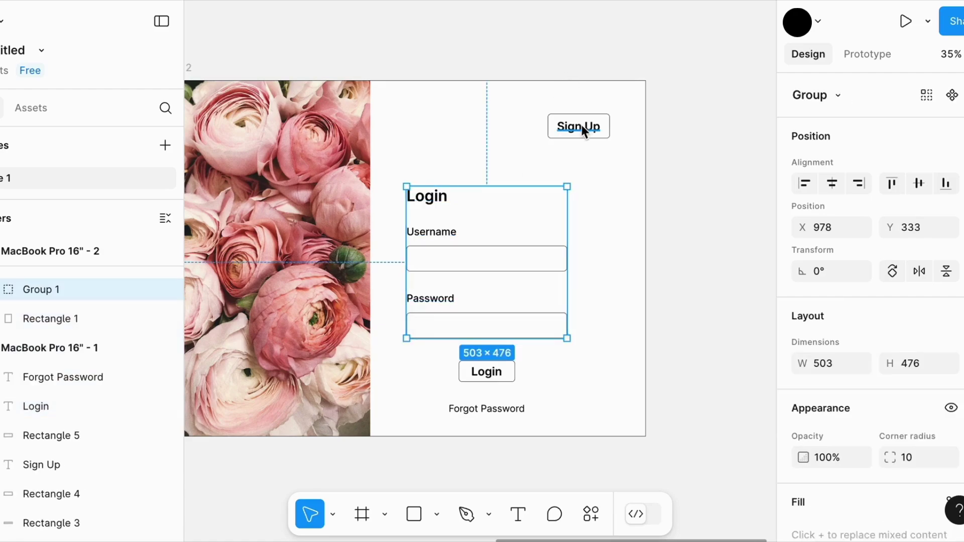
Group the Sign Up text with its rounded button rectangle.
click(577, 125)
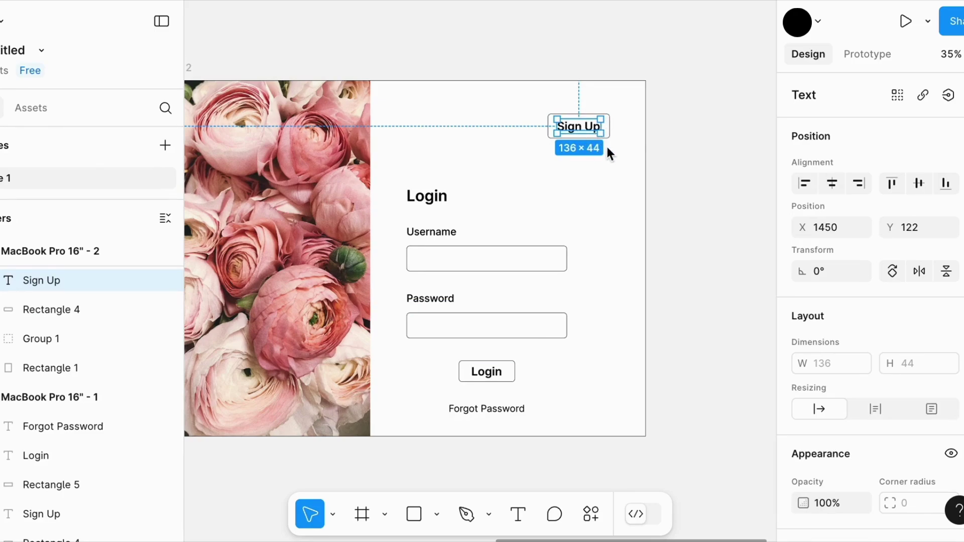
click(629, 114)
scroll(628, 113, up, 5)
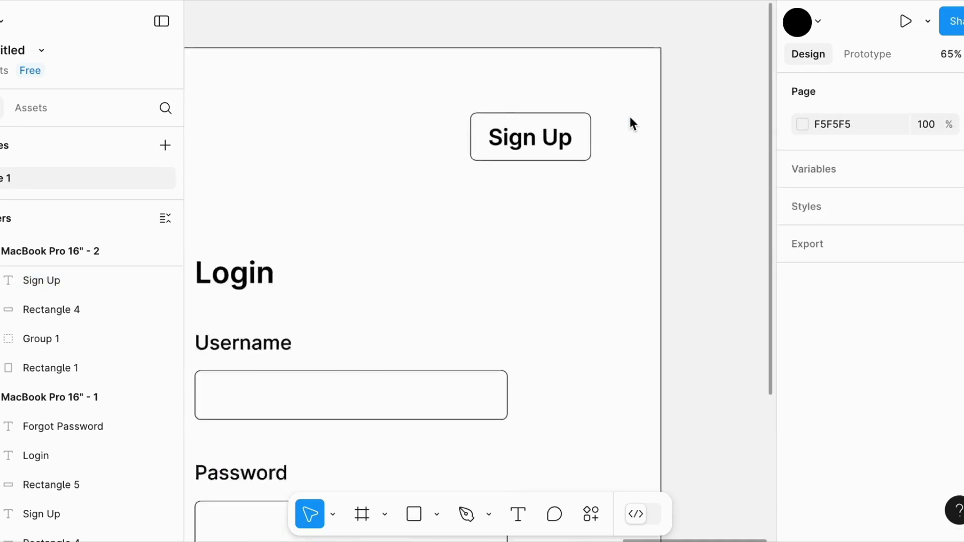
click(512, 144)
shift+click(438, 140)
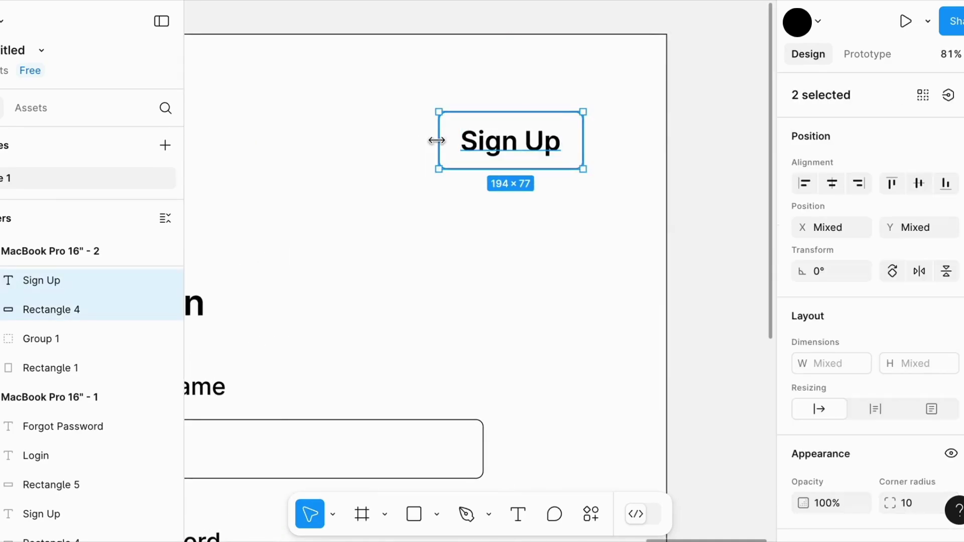
key(ctrl+g)
Group the Login button's text with its rounded rectangle.
scroll(531, 245, down, 10)
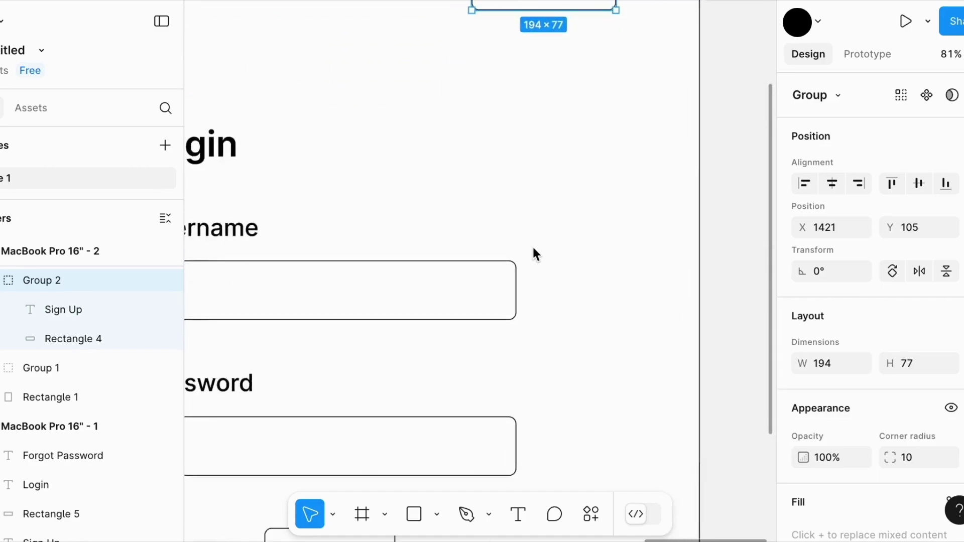
click(498, 276)
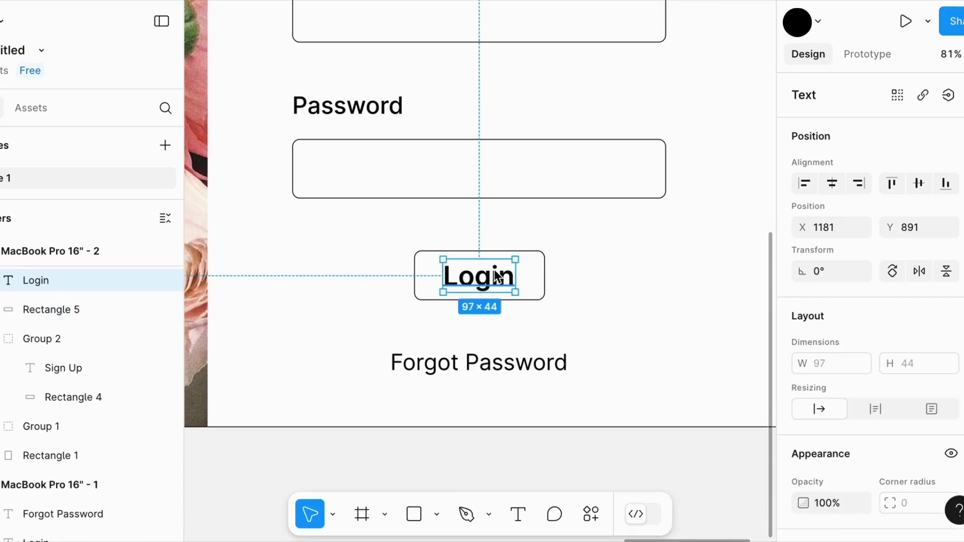
shift+click(542, 263)
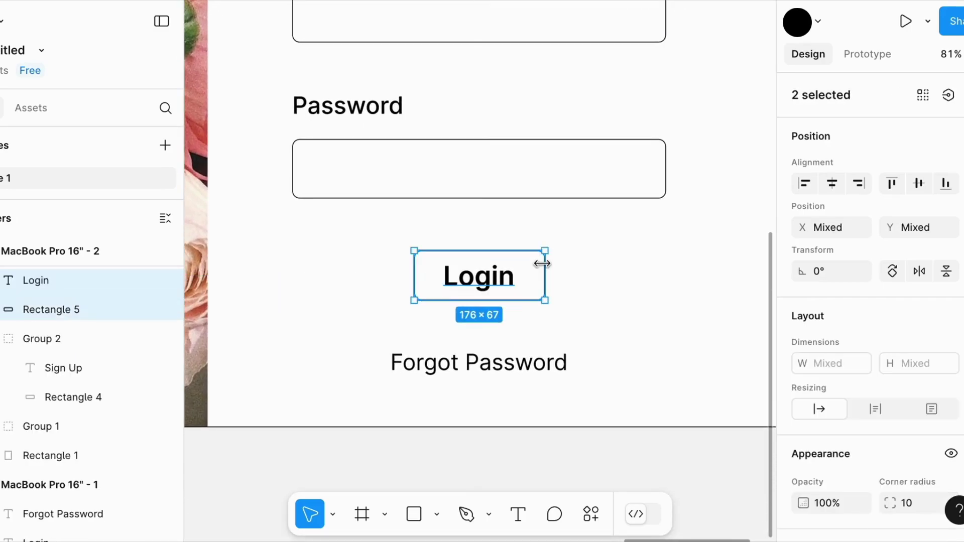
key(ctrl+g)
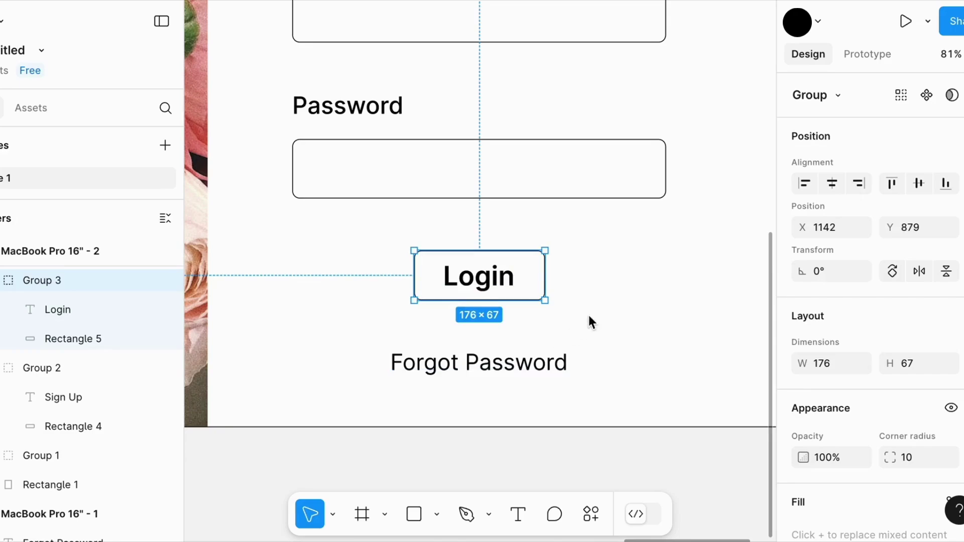
Duplicate the entire MacBook Pro 16" - 2 frame to make a third version of the login page.
ctrl+scroll(589, 312, down, 3)
ctrl+scroll(595, 315, down, 5)
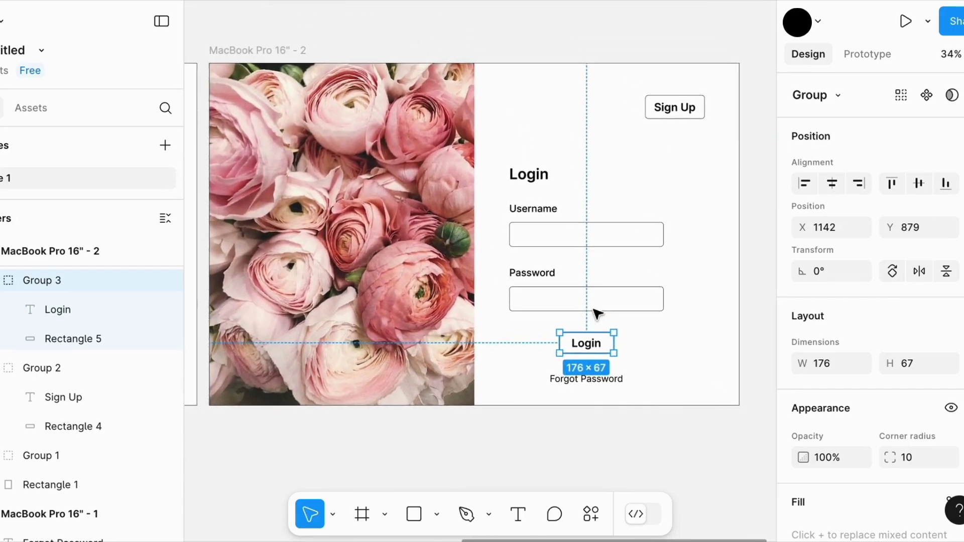
ctrl+scroll(595, 314, down, 2)
scroll(596, 314, down, 3)
scroll(596, 314, right, 3)
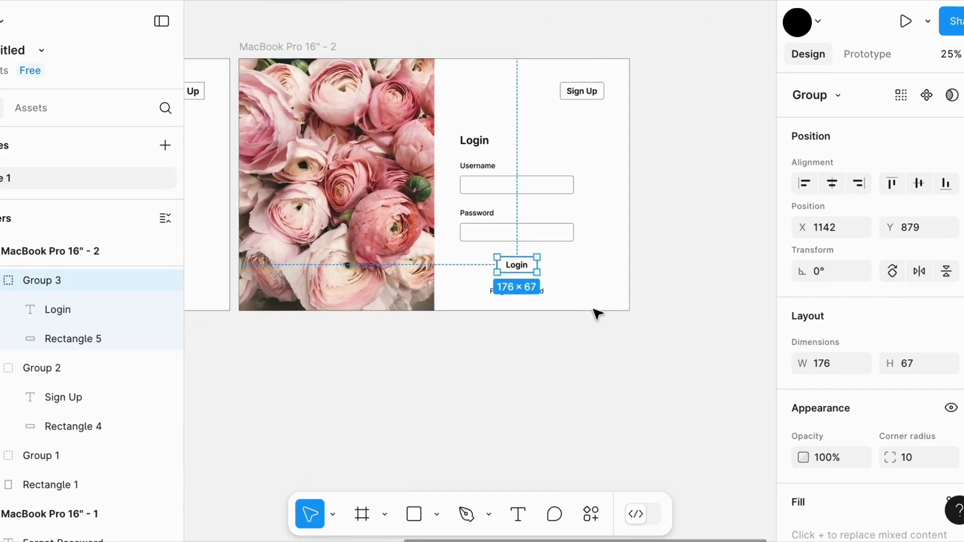
ctrl+scroll(593, 312, down, 1)
click(599, 390)
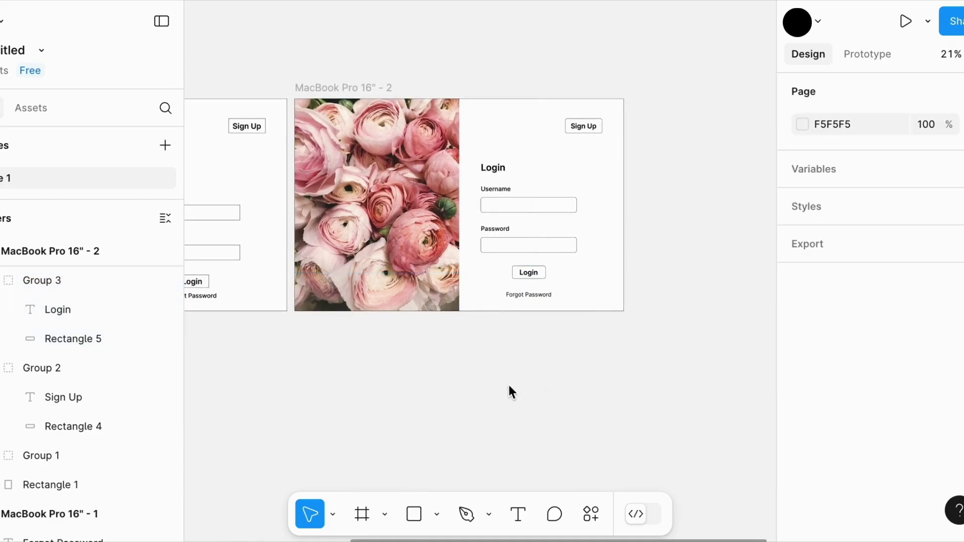
scroll(508, 390, right, 2)
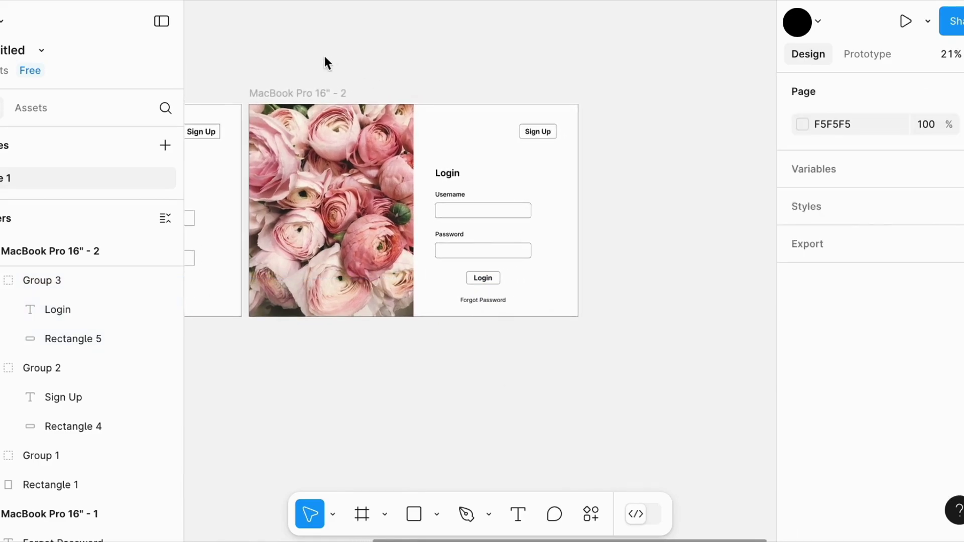
click(306, 87)
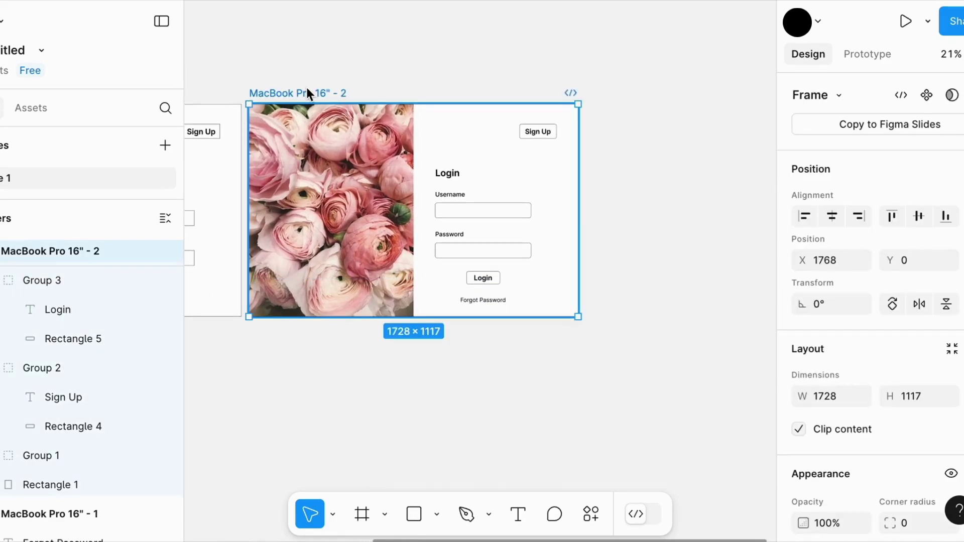
key(ctrl+d)
Recolour the Login button in the third frame with white text (FFFFFF) on a black rectangle fill (000000).
scroll(497, 334, right, 5)
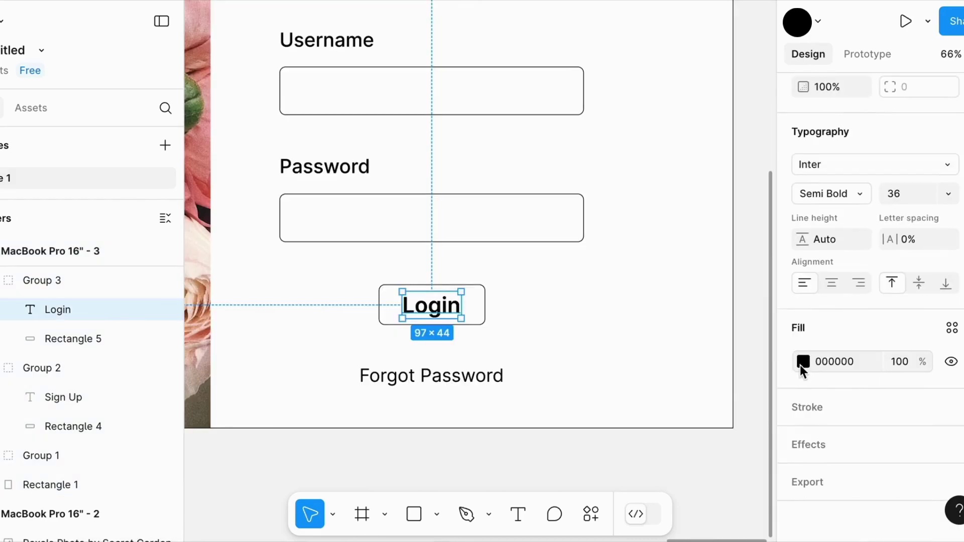
click(802, 363)
click(601, 510)
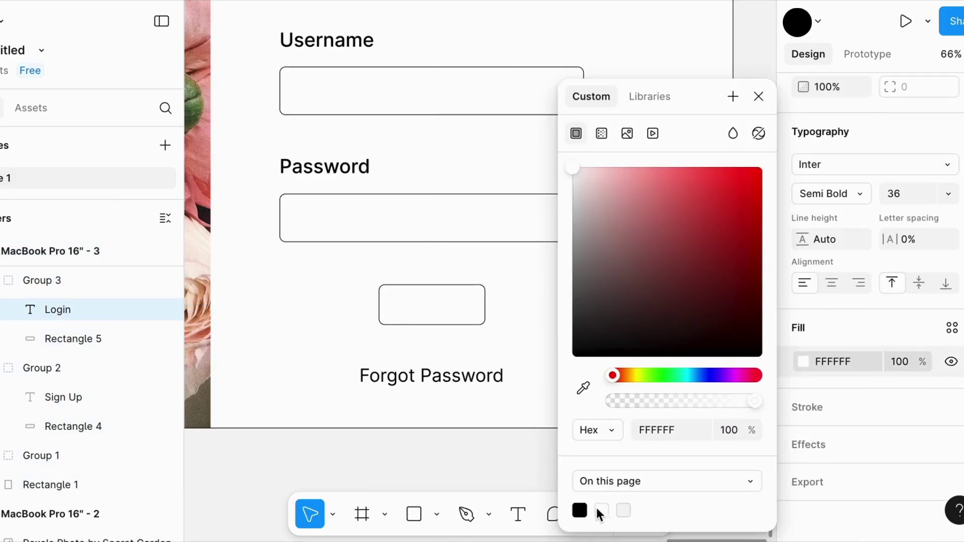
click(67, 339)
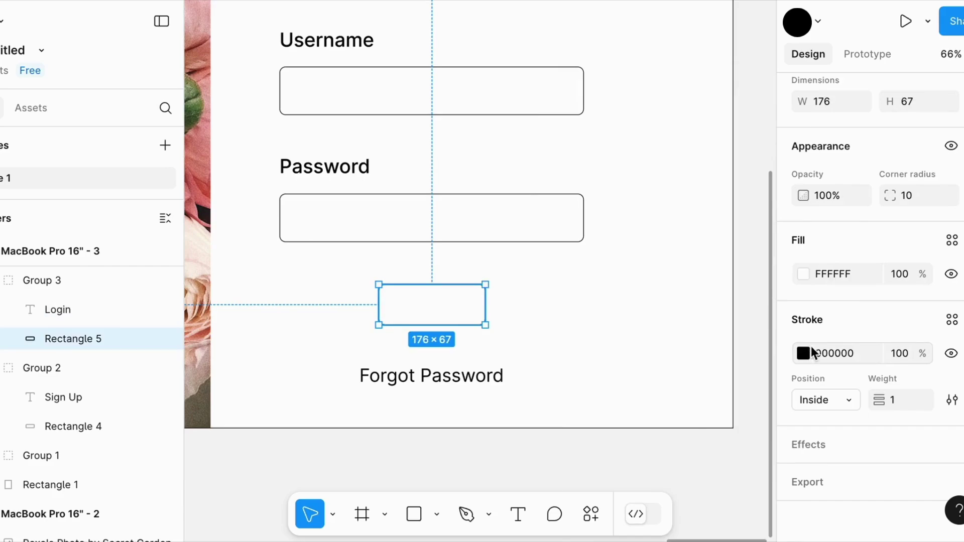
click(805, 271)
click(579, 509)
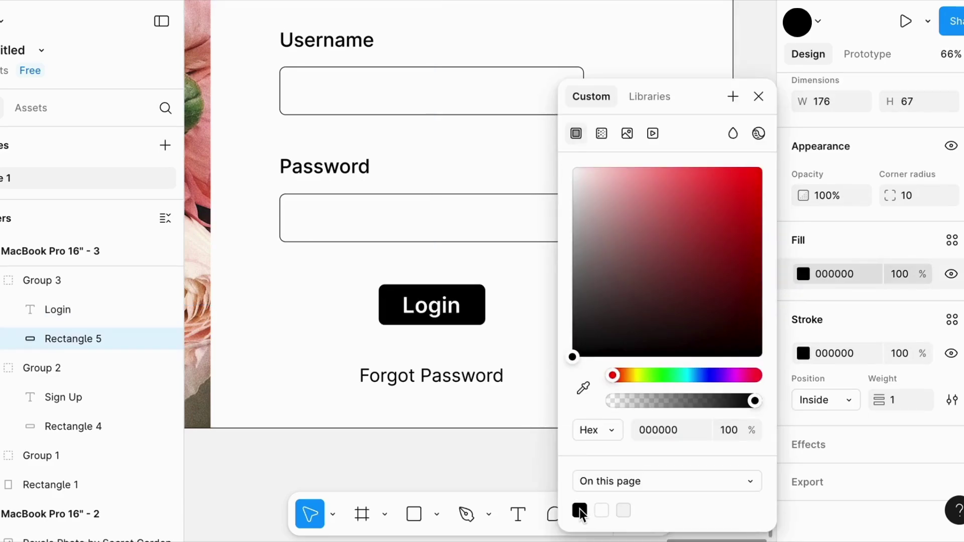
click(437, 467)
Duplicate the third frame and place the copy directly below it at X 3536, Y 1263.
scroll(436, 463, down, 5)
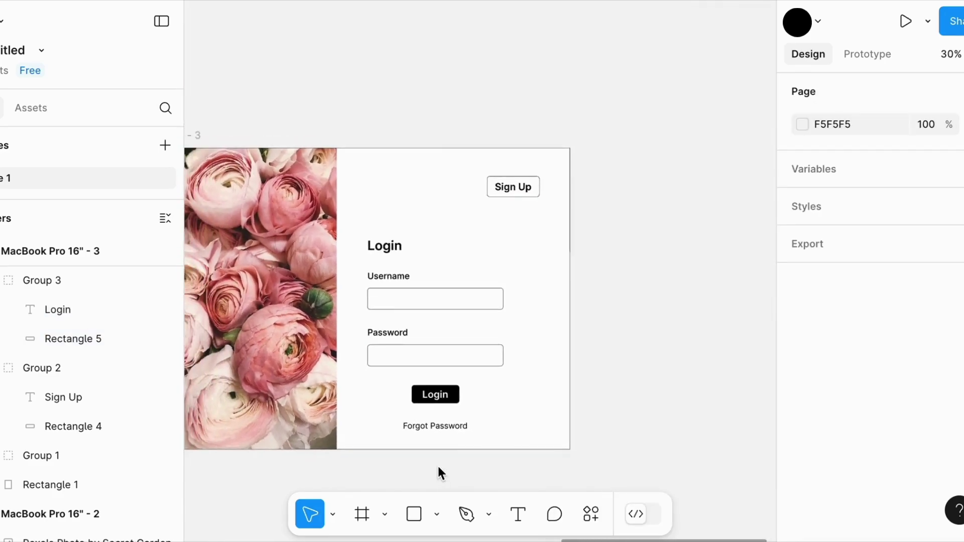
scroll(437, 464, down, 3)
scroll(435, 465, down, 3)
scroll(437, 470, left, 4)
scroll(437, 470, up, 2)
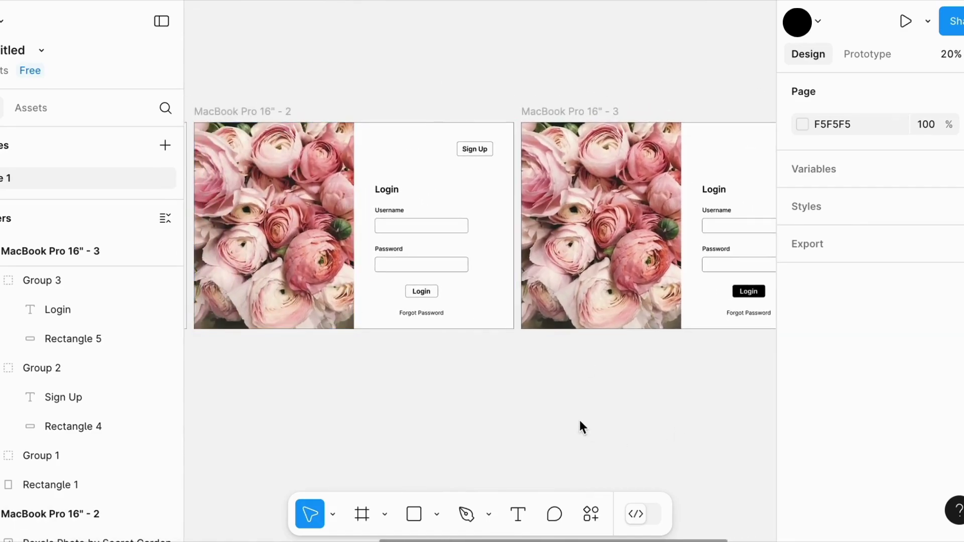
scroll(577, 421, right, 3)
scroll(577, 421, down, 1)
key(ctrl+d)
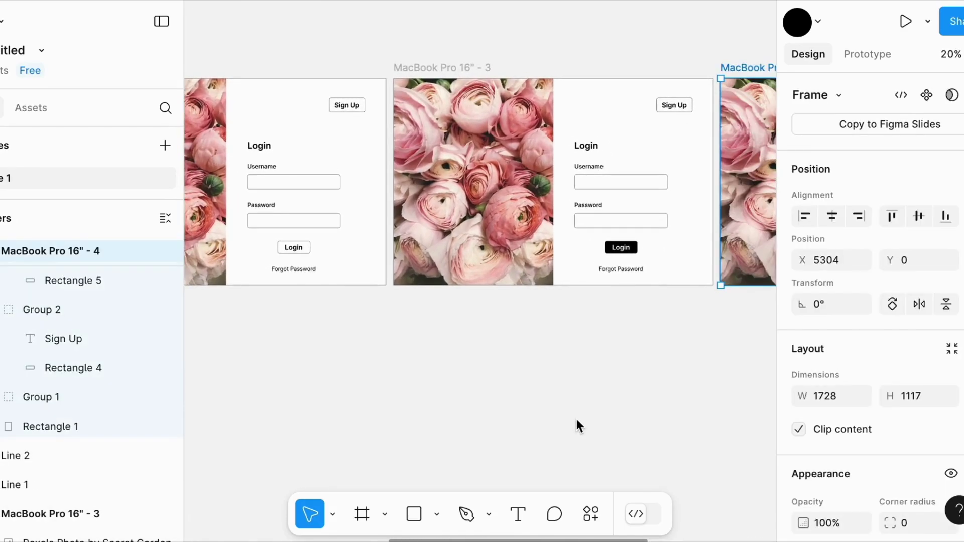
scroll(576, 418, right, 3)
drag(643, 79, 318, 312)
scroll(441, 227, up, 5)
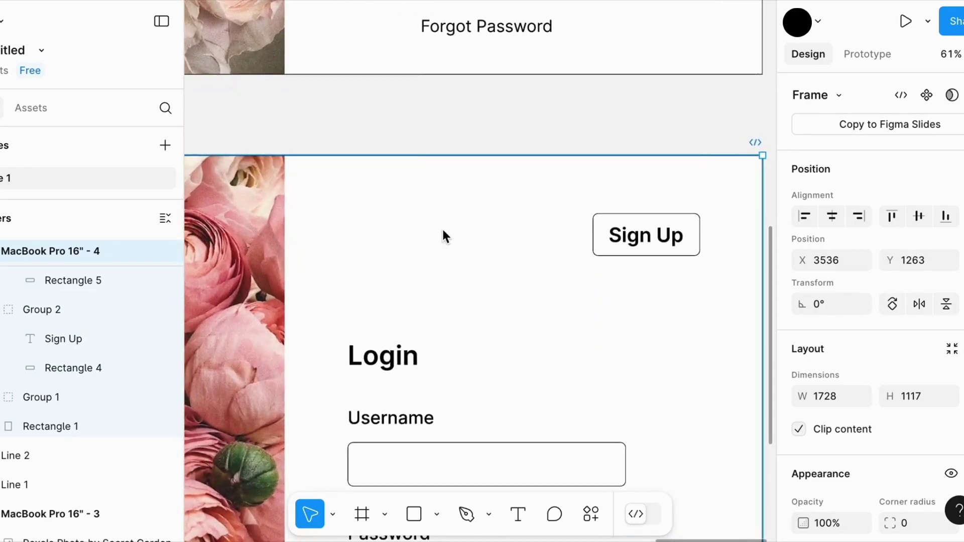
Recolour the Sign Up button's text in the fourth frame to white (FFFFFF).
scroll(442, 227, right, 3)
click(501, 243)
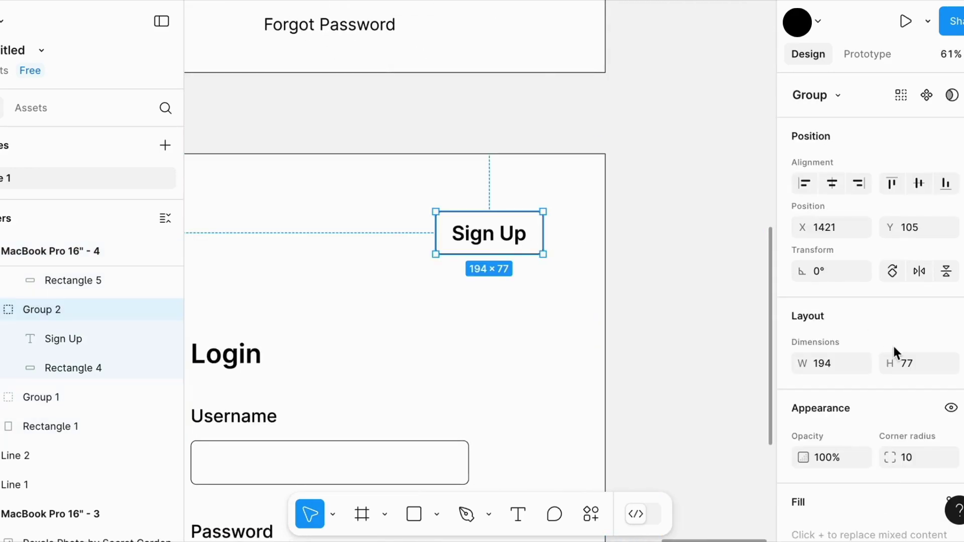
scroll(894, 351, down, 4)
scroll(892, 344, down, 3)
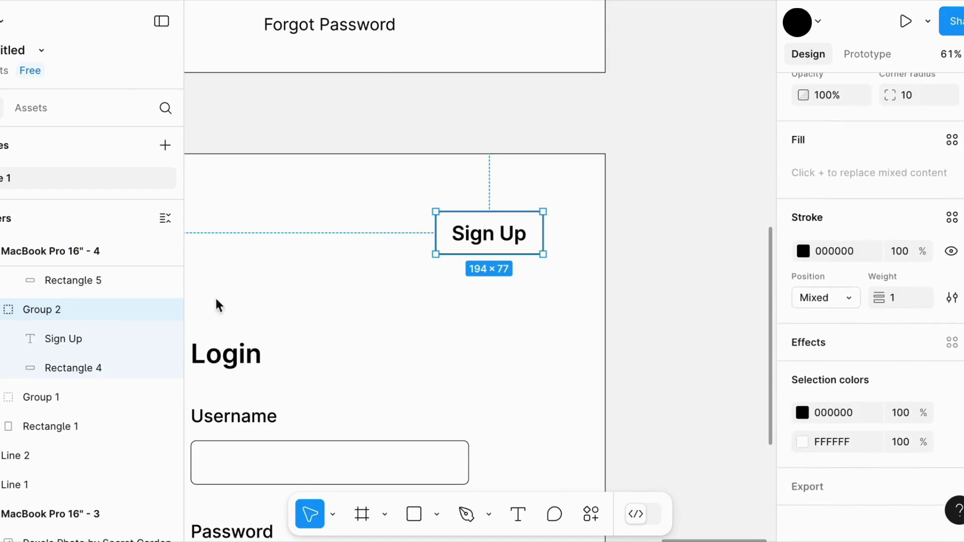
click(97, 341)
scroll(854, 344, down, 1)
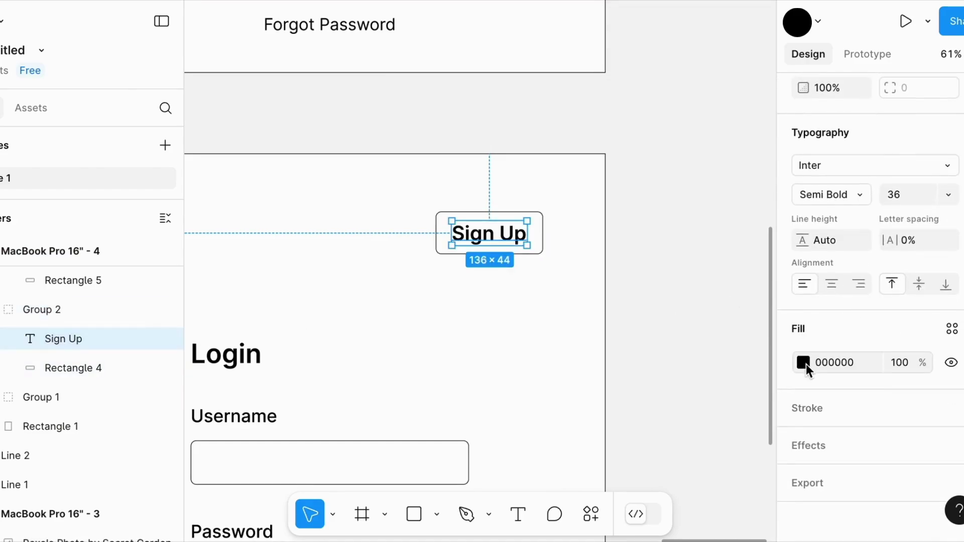
click(803, 364)
click(602, 510)
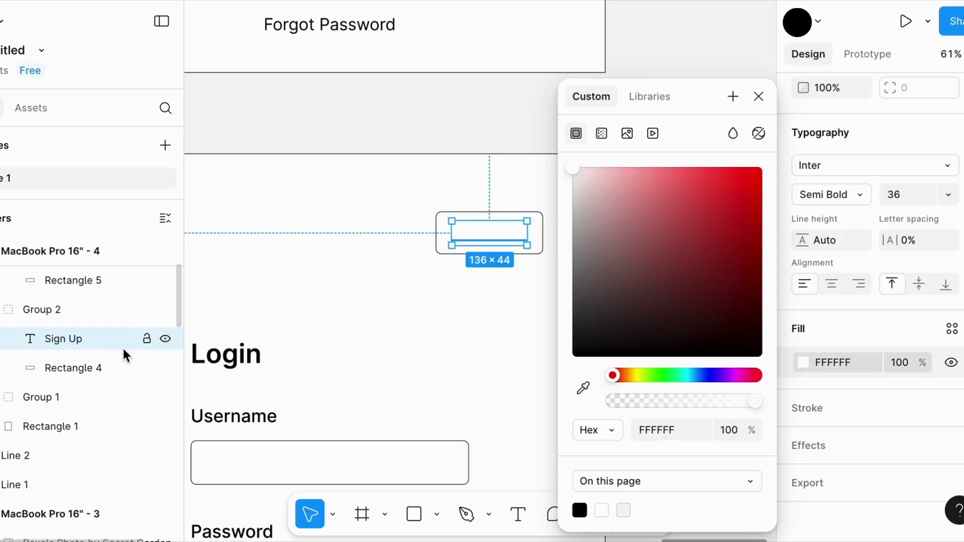
Fill the rounded rectangle of the fourth frame's Sign Up button with black (000000).
click(92, 369)
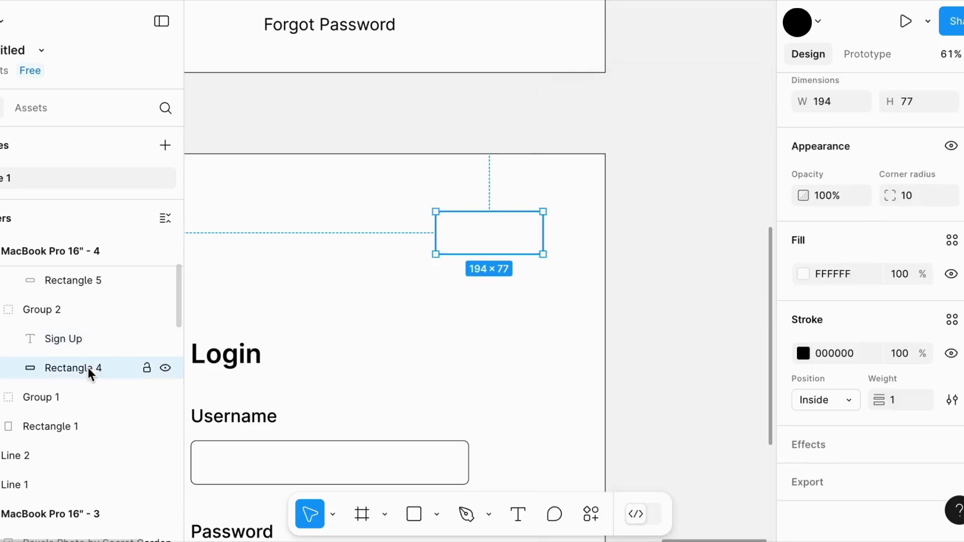
click(803, 278)
click(579, 510)
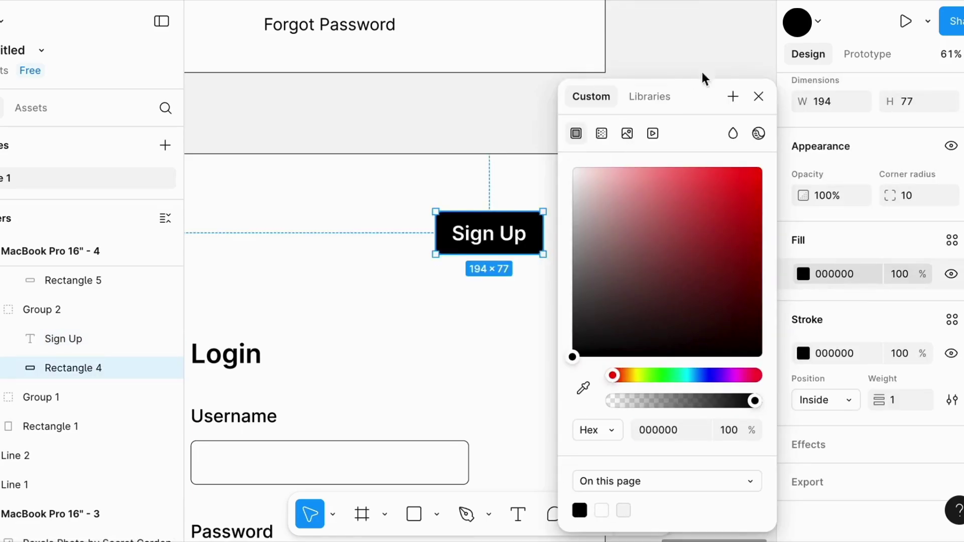
click(758, 96)
Paste another copy of the login frame and place it directly below the MacBook Pro 16" - 4 frame.
scroll(668, 183, down, 5)
click(509, 423)
key(ctrl+v)
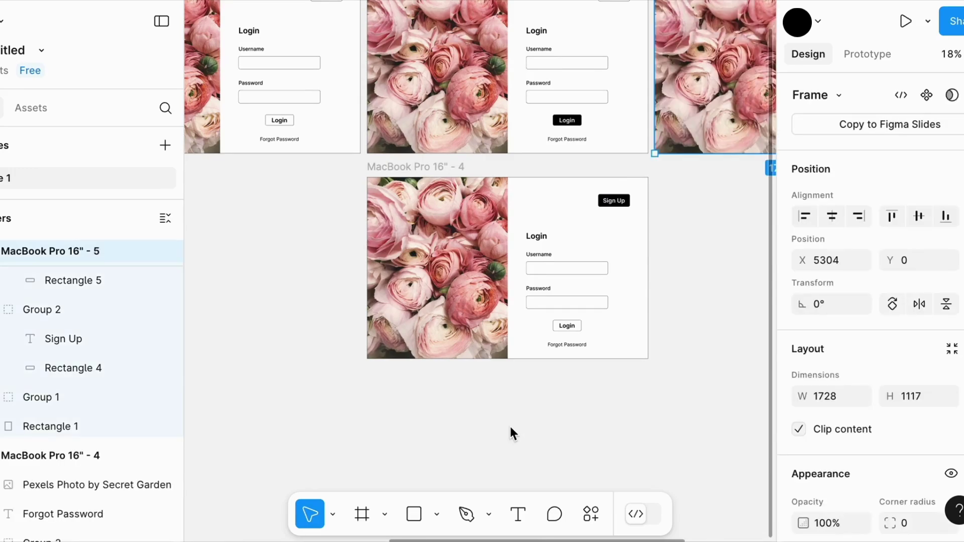
scroll(509, 424, down, 2)
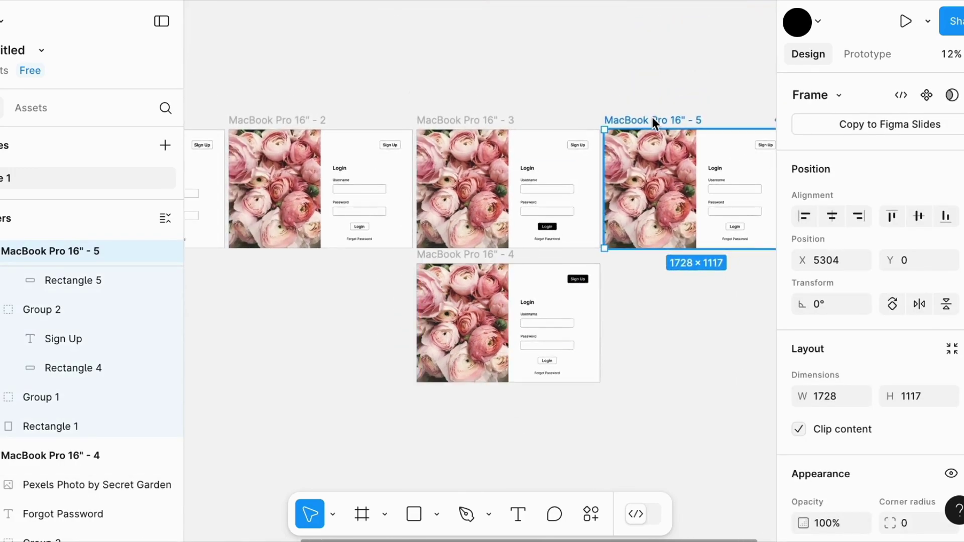
scroll(652, 116, down, 3)
scroll(652, 116, right, 1)
drag(633, 34, 447, 309)
click(651, 303)
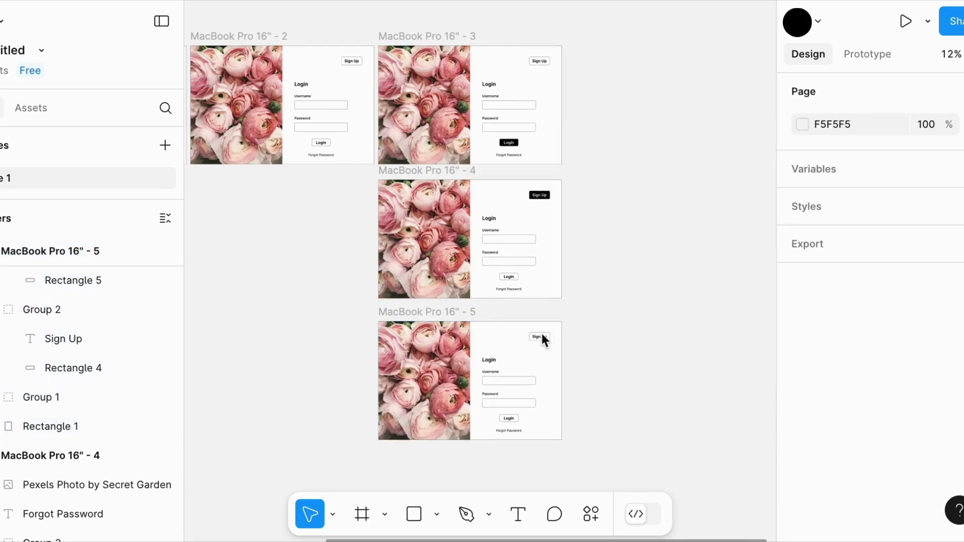
Underline the Forgot Password text in the fifth frame with a drawn line matching the text's width, set close beneath it.
scroll(540, 330, up, 5)
scroll(543, 329, down, 6)
scroll(543, 329, up, 6)
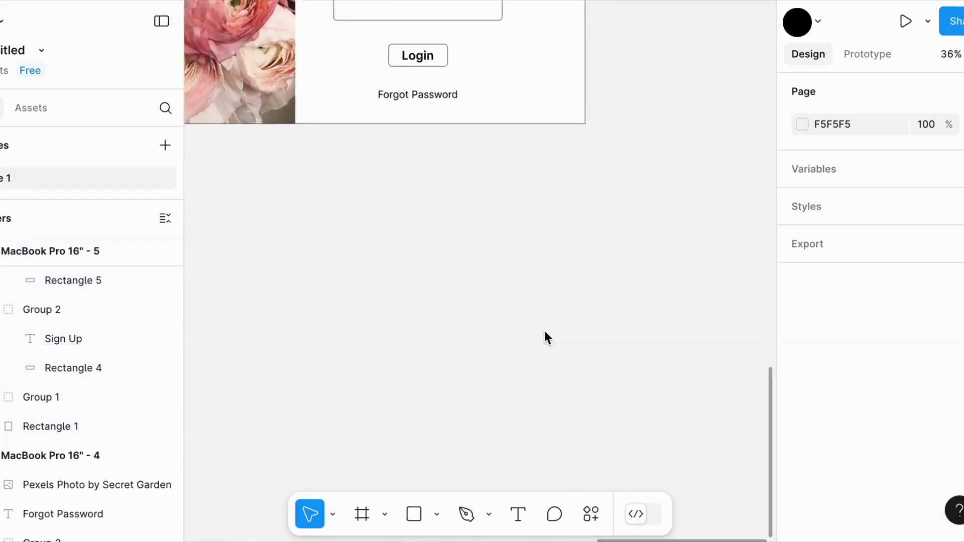
click(477, 313)
click(436, 515)
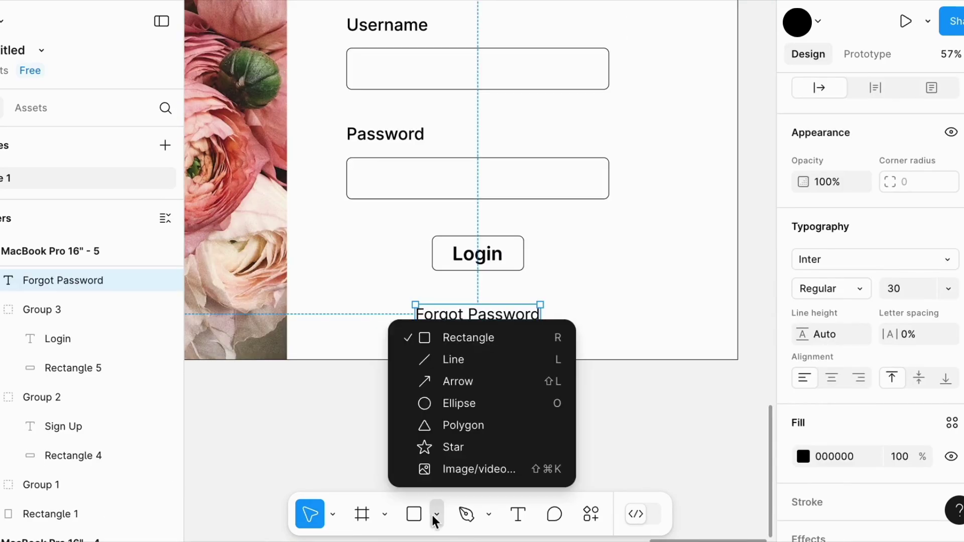
click(459, 361)
drag(405, 329, 543, 329)
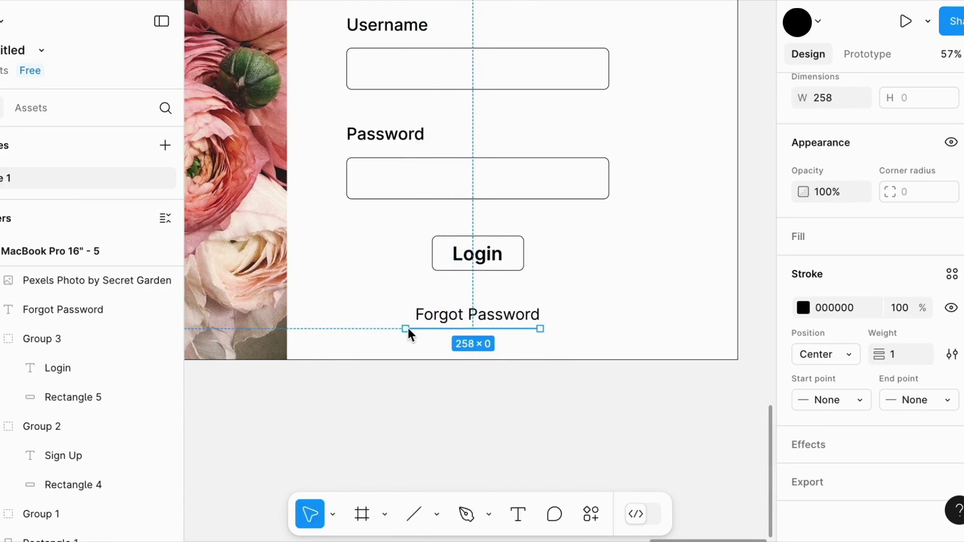
drag(406, 329, 416, 329)
click(575, 337)
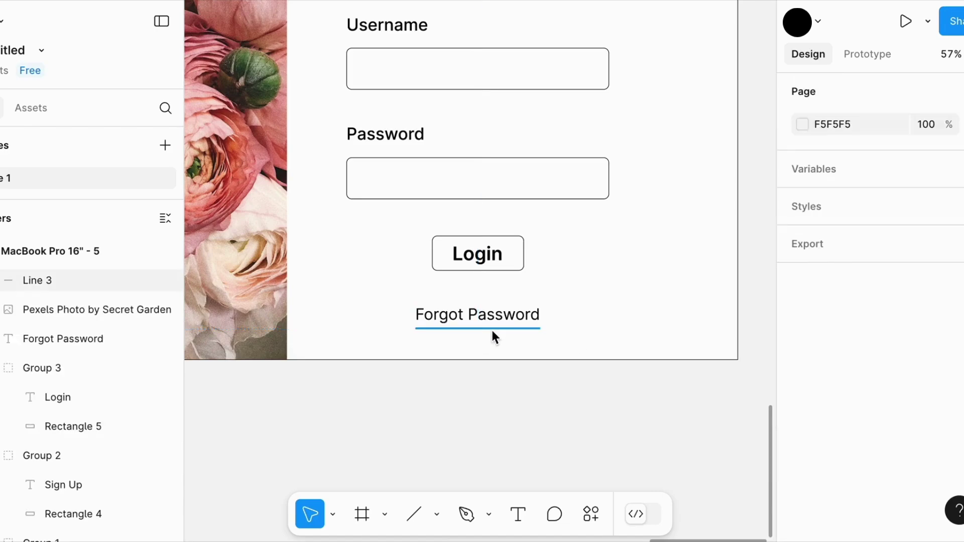
drag(490, 330, 490, 321)
click(581, 333)
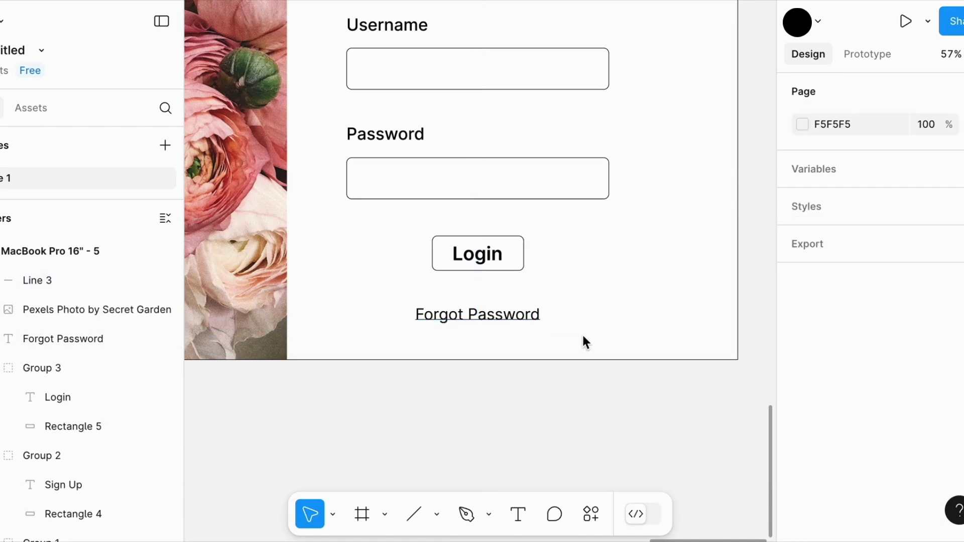
Group the Forgot Password text with its underline in the fifth frame.
click(470, 322)
shift+click(496, 315)
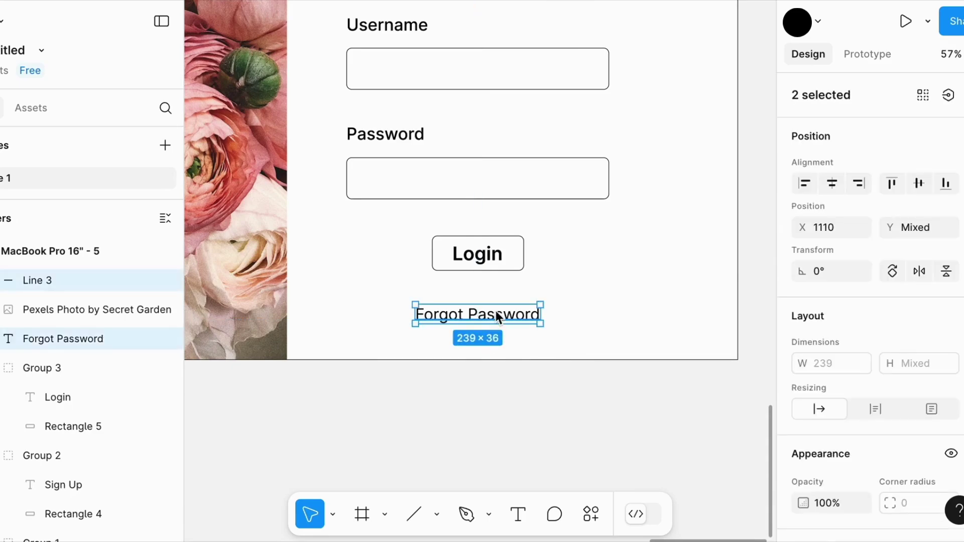
key(ctrl+g)
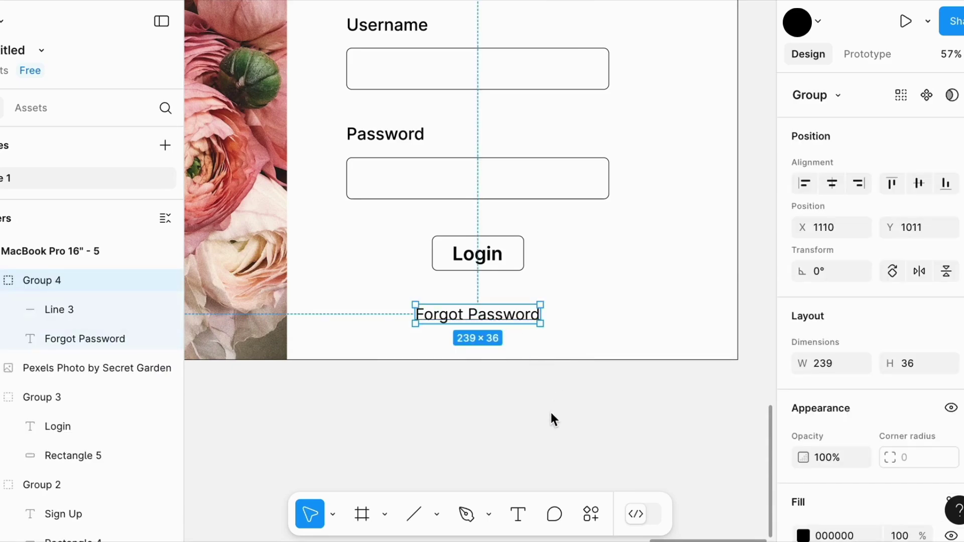
click(551, 412)
Paste a sixth copy of the login frame and place it beside the third frame at X 5339, Y 0.
ctrl+scroll(422, 301, down, 5)
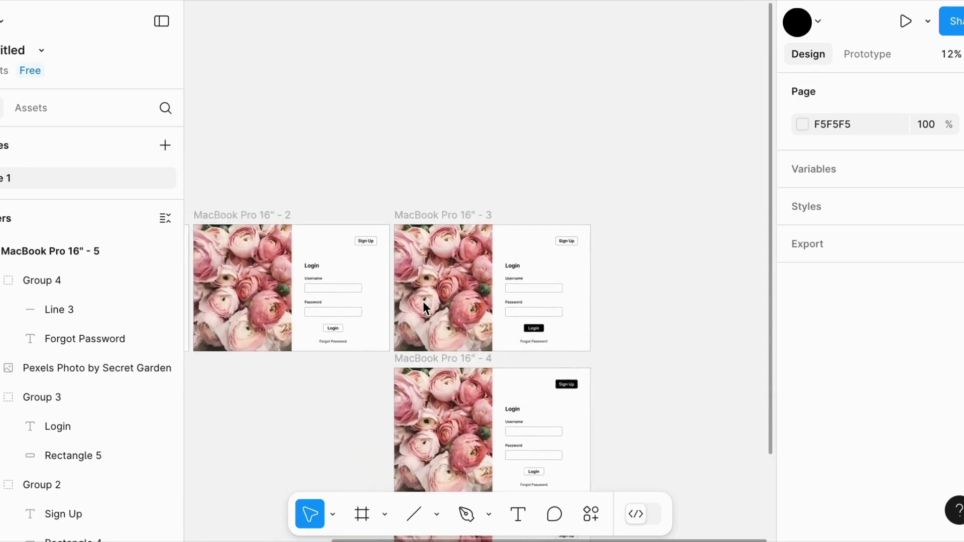
scroll(423, 301, right, 5)
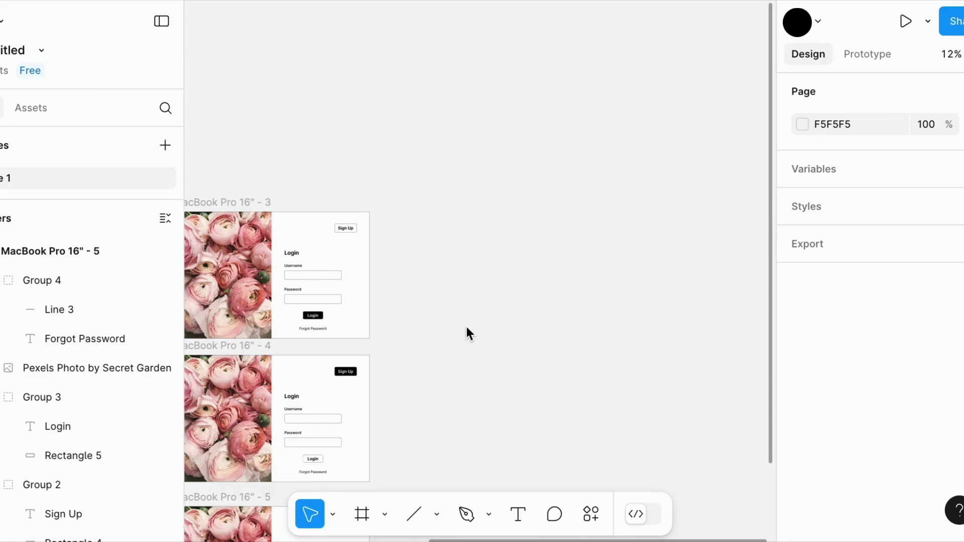
key(ctrl+v)
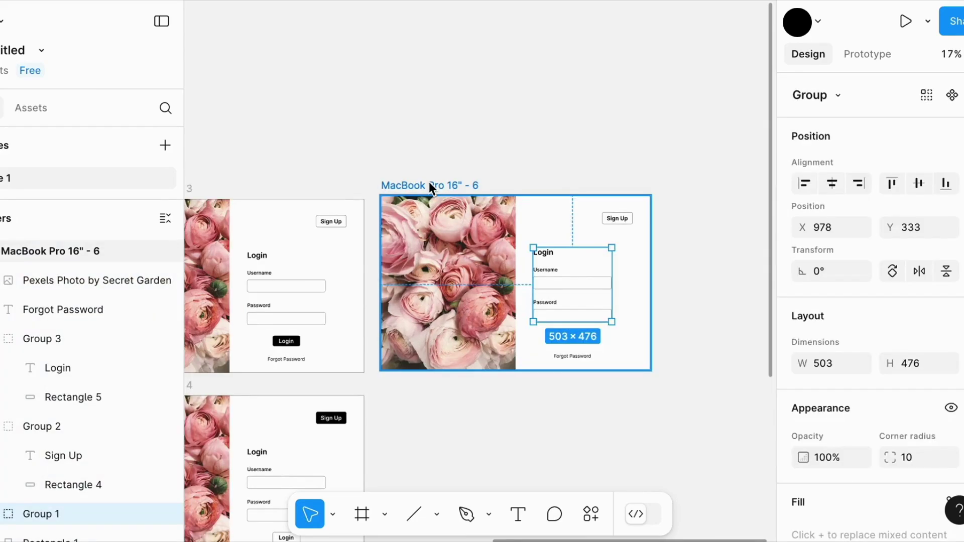
drag(429, 181, 428, 186)
drag(427, 187, 423, 187)
Replace the Forgot Password text and Login button in the sixth frame with the Sign Up button, moved below the Password field.
scroll(503, 293, up, 5)
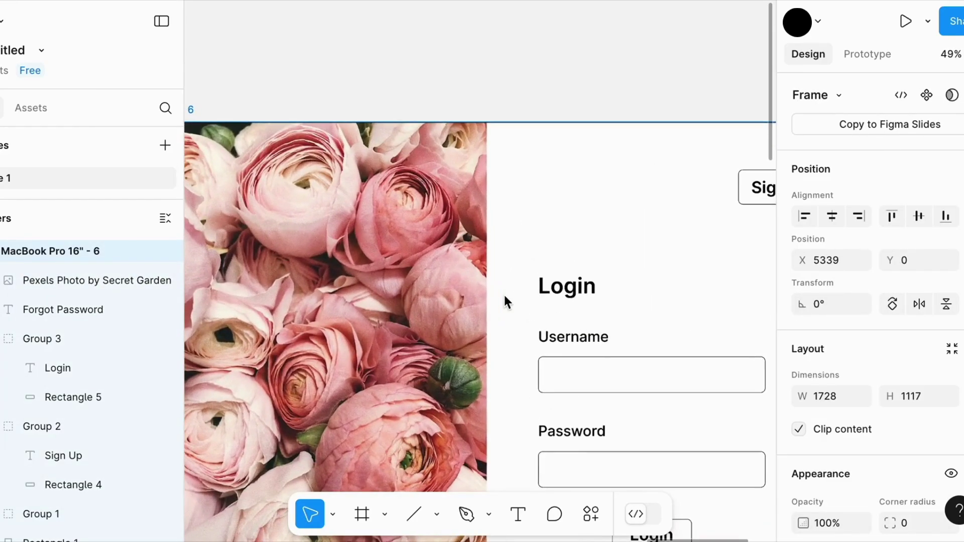
scroll(503, 294, right, 4)
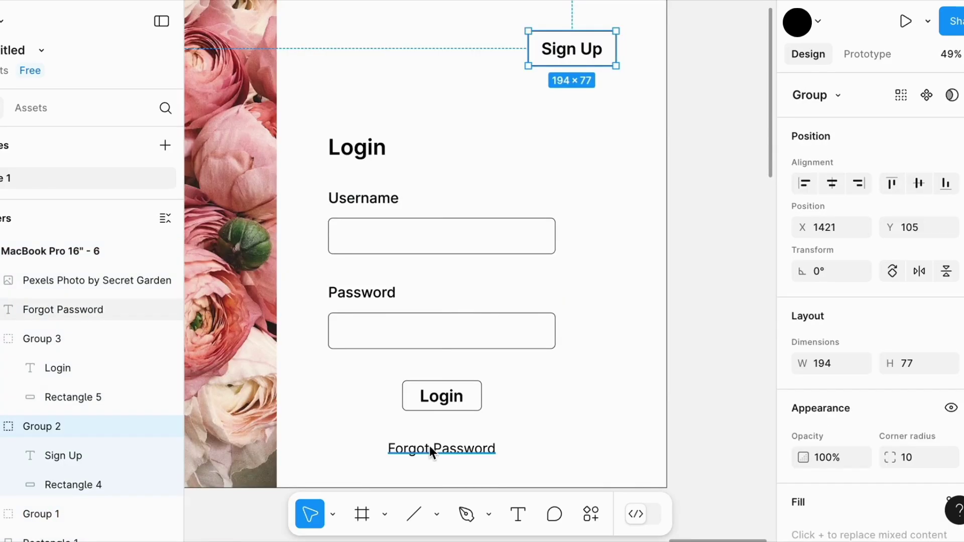
click(429, 448)
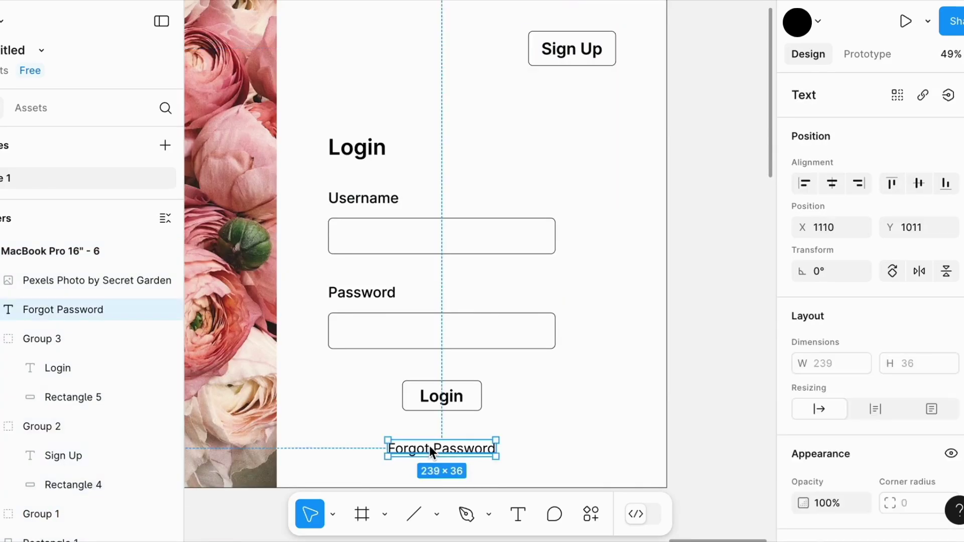
key(Delete)
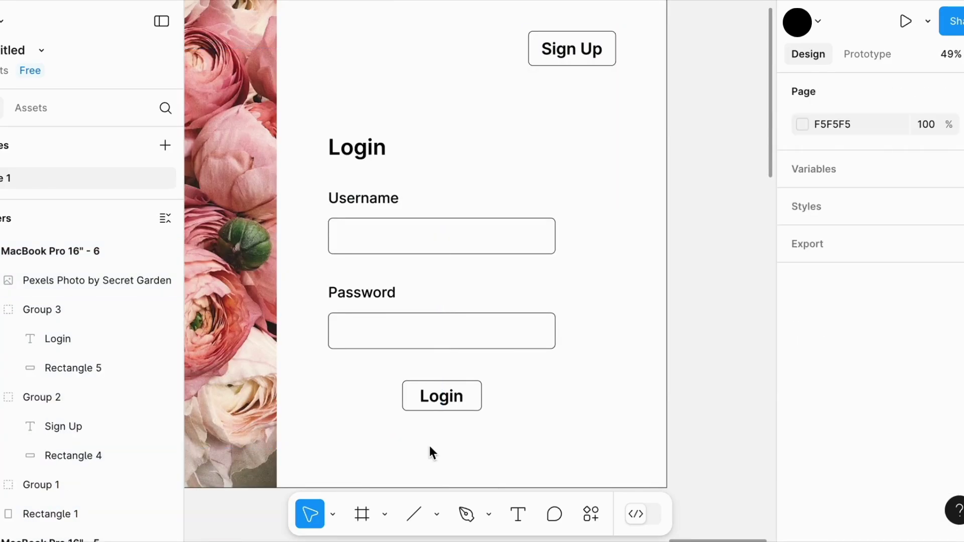
click(438, 395)
key(Delete)
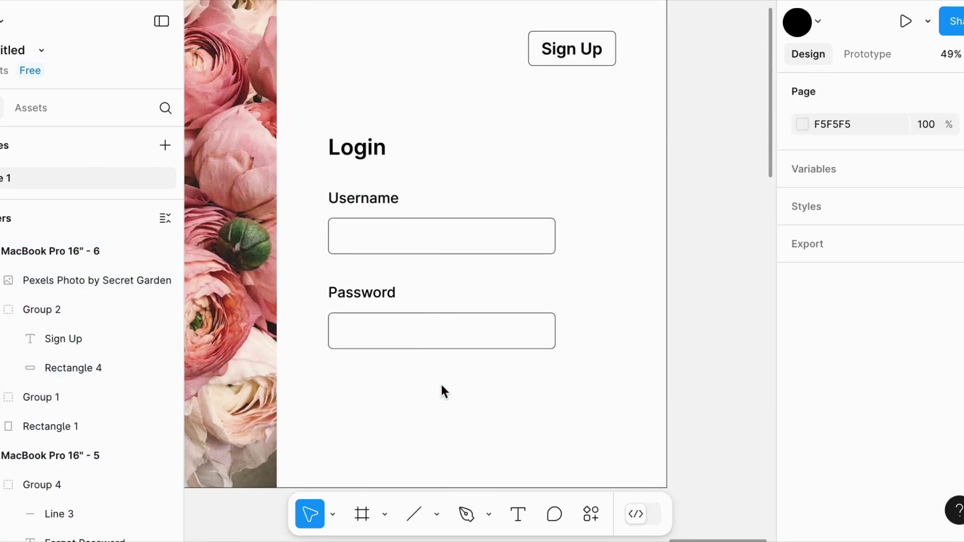
click(571, 48)
drag(574, 47, 447, 407)
Change the sixth frame's Login heading to "Create An Account" and move the form group higher in the frame.
double_click(381, 146)
double_click(381, 145)
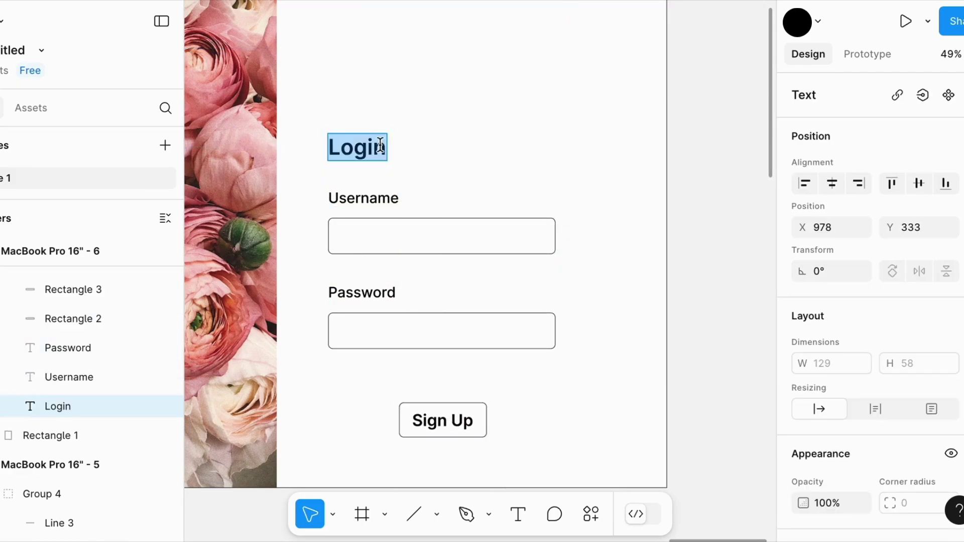
text(Cre)
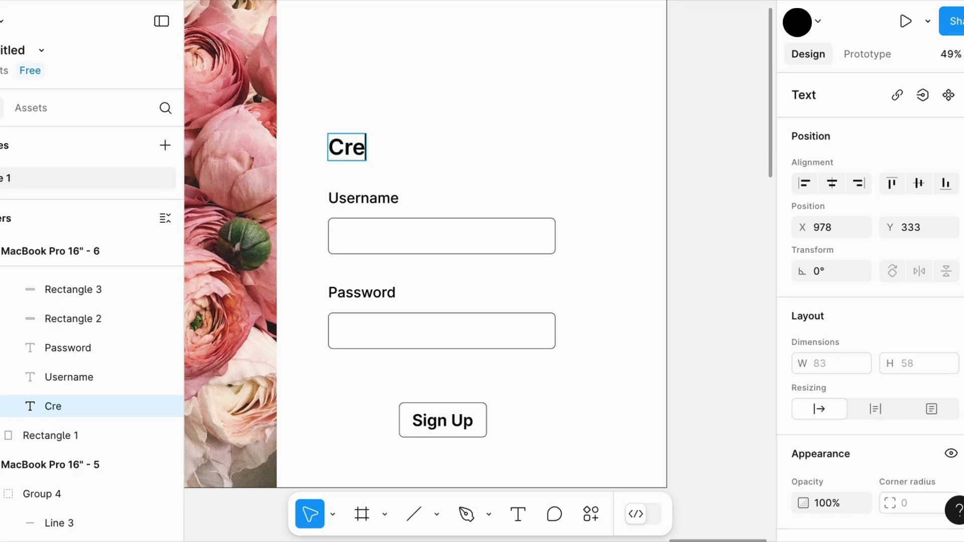
text(ate An )
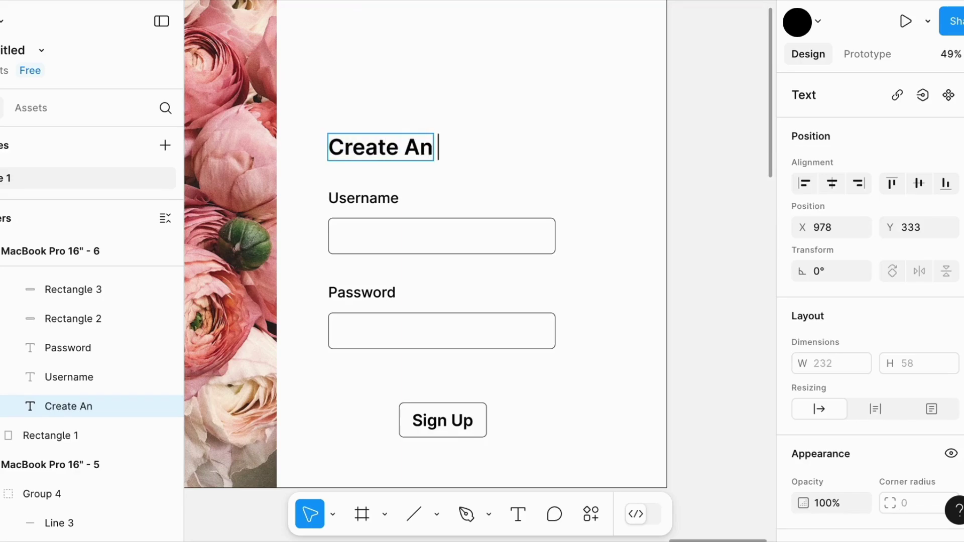
text(Account)
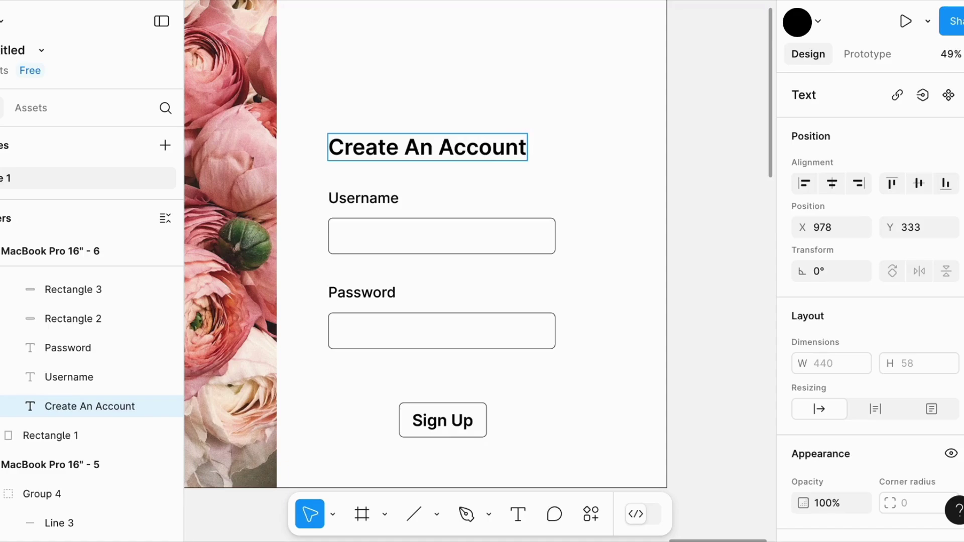
scroll(433, 173, down, 2)
drag(432, 173, 435, 133)
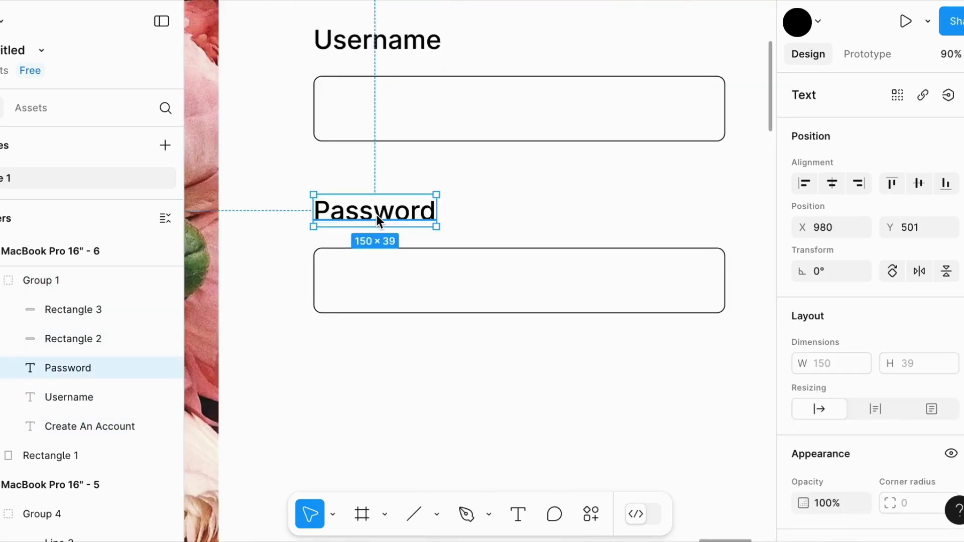
Duplicate the Password label below the password box at about X 987, Y 711 and change its text to "Re-enter Password".
drag(376, 221, 386, 388)
double_click(324, 382)
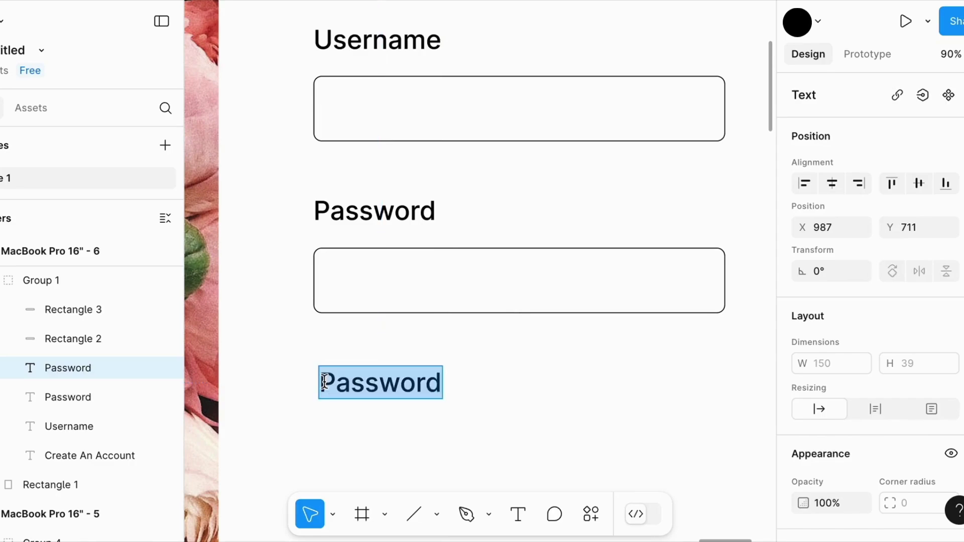
click(324, 382)
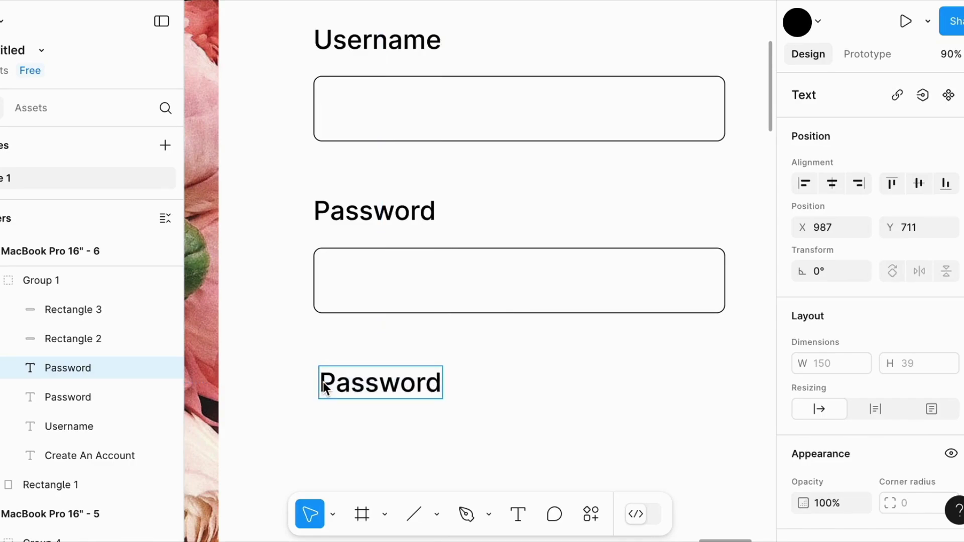
text(Re-enter)
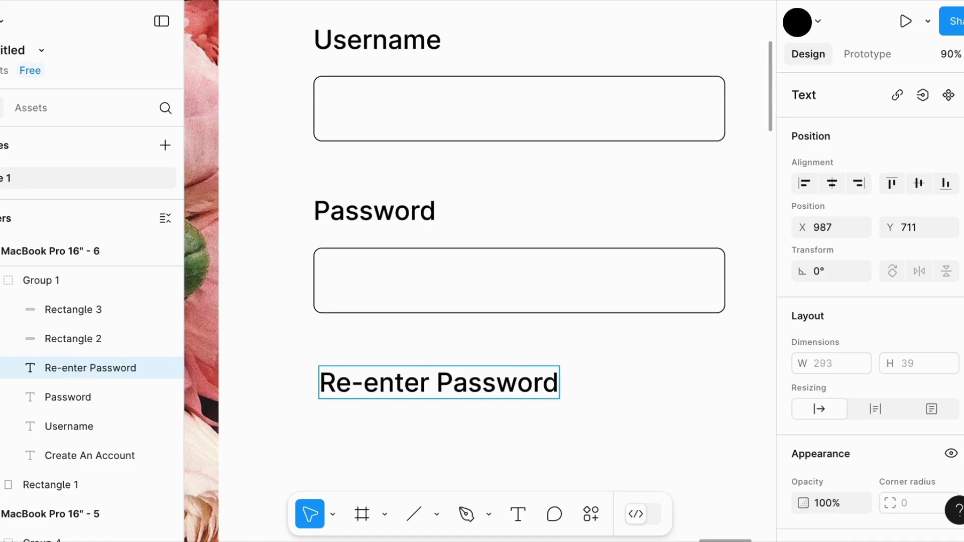
scroll(321, 381, down, 3)
scroll(321, 382, down, 1)
key(Escape)
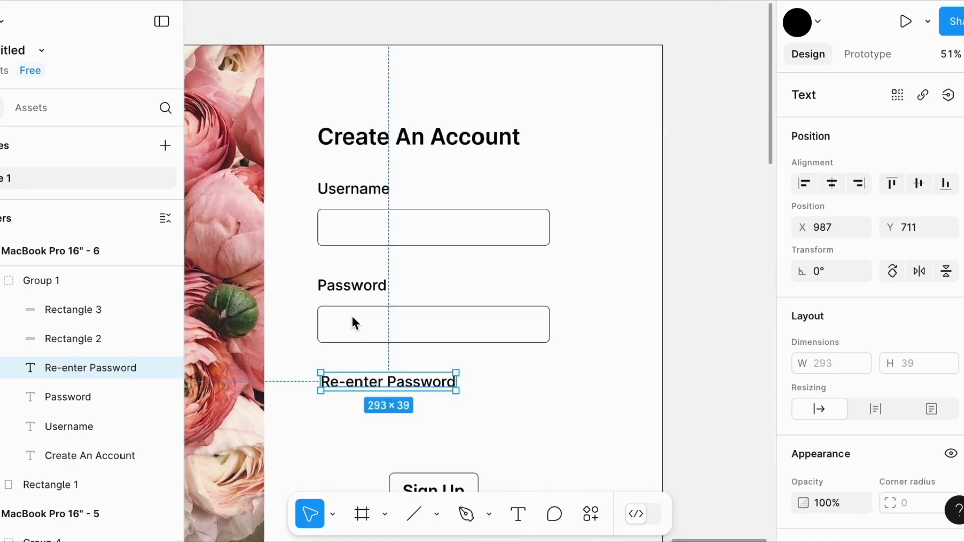
Duplicate the password input box and place the copy below the Re-enter Password label.
click(353, 323)
key(ctrl+d)
drag(402, 335, 401, 414)
Move the Create An Account heading up to Y 105, leaving more space above the Username label.
drag(457, 150, 457, 121)
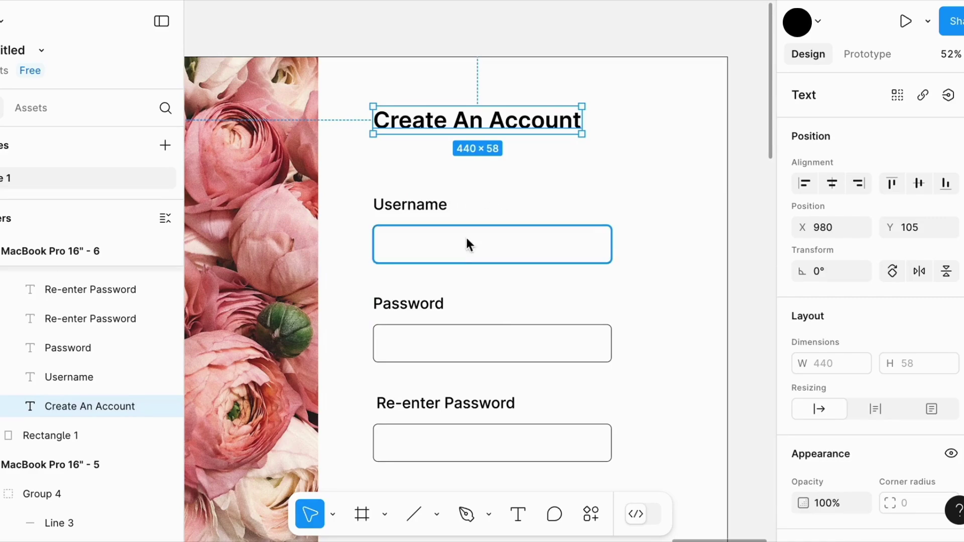
click(410, 209)
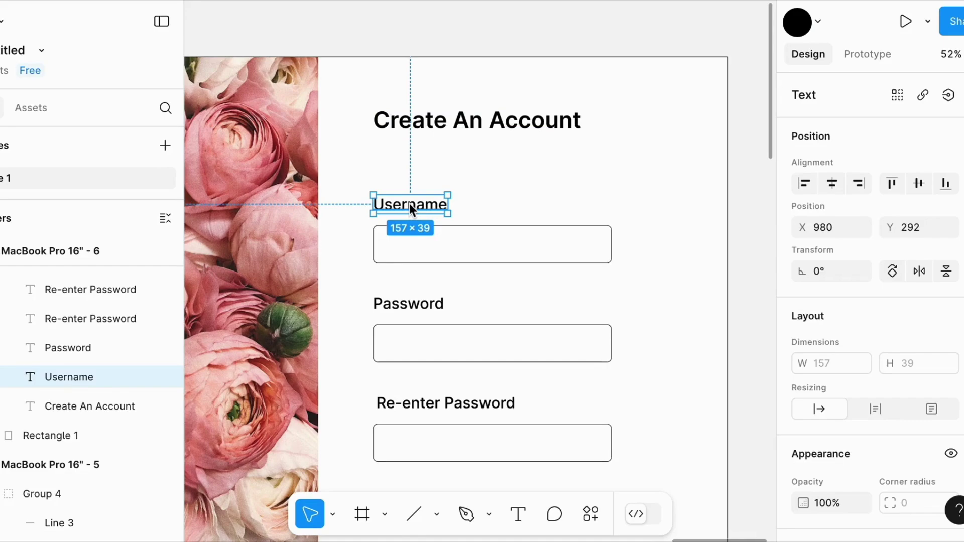
Duplicate the Username label, place the copy above it at X 978, Y 208, and change its text to "Email".
key(ctrl+d)
drag(409, 203, 410, 164)
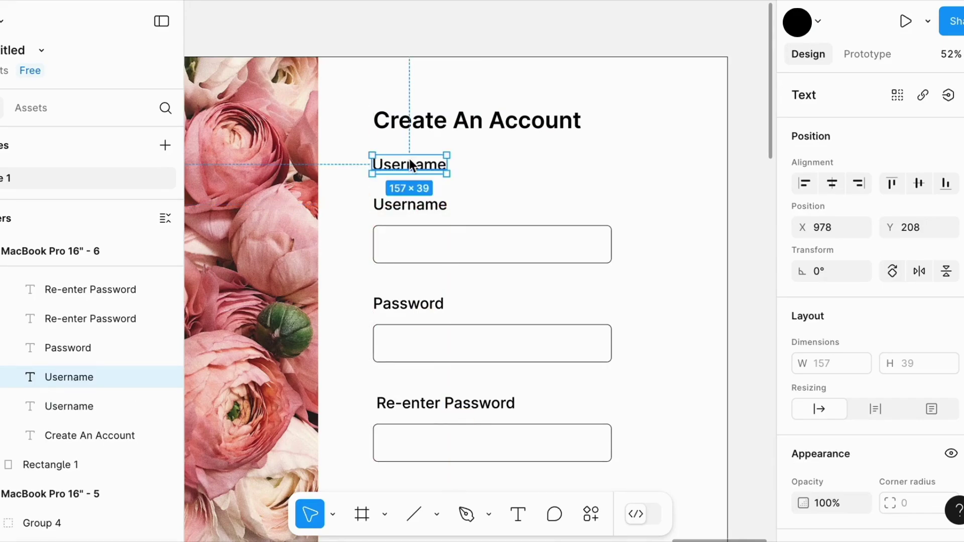
double_click(410, 164)
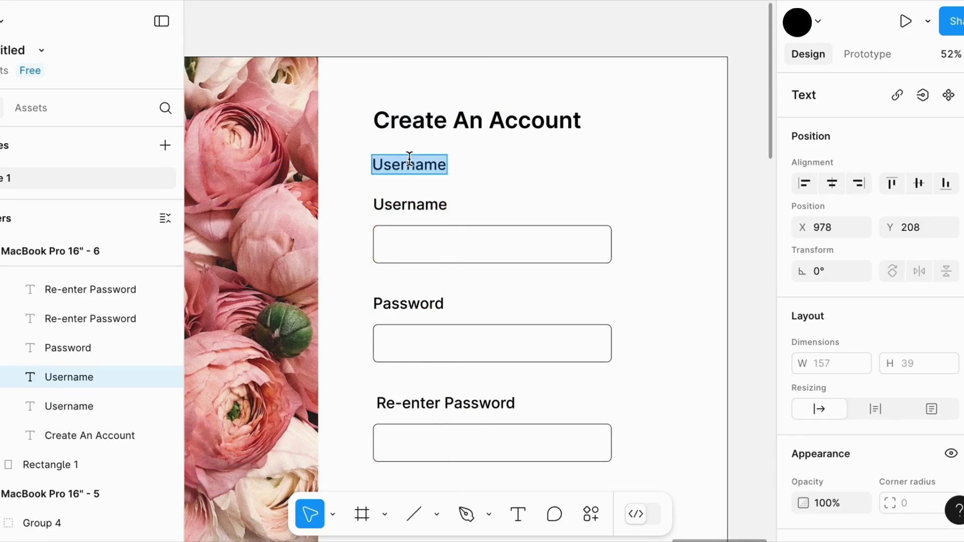
text(Email)
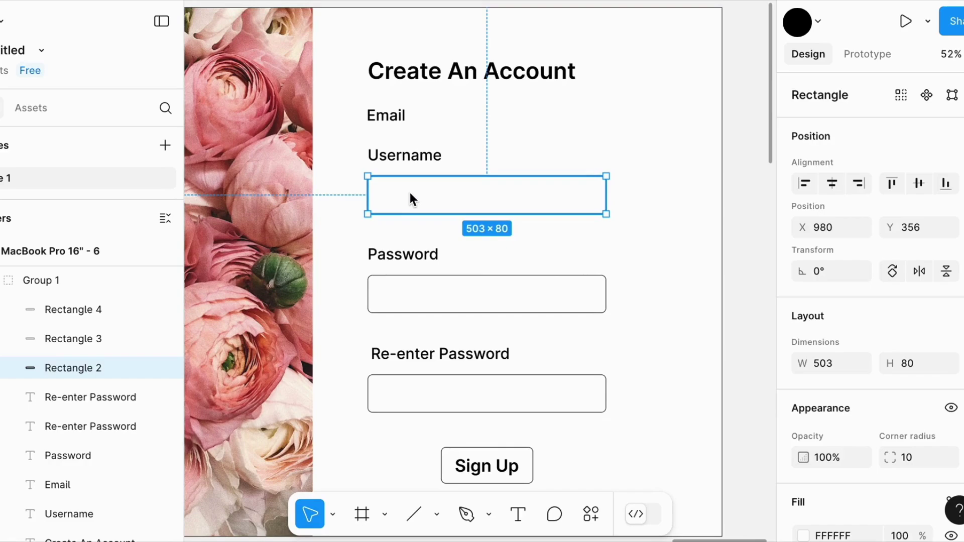
Duplicate the Username input box and place one box below the Email label at X 980, Y 280, moving the Username field lower.
key(ctrl+d)
mouse_move(420, 197)
mouse_down()
mouse_move(434, 145)
mouse_move(418, 153)
mouse_move(490, 147)
mouse_move(419, 197)
mouse_up()
scroll(461, 174, up, 2)
scroll(419, 198, down, 2)
Space out the lower fields by moving the Re-enter Password label, the Password box to Y 650, and the Password label downward.
click(405, 375)
drag(406, 377, 404, 387)
click(402, 326)
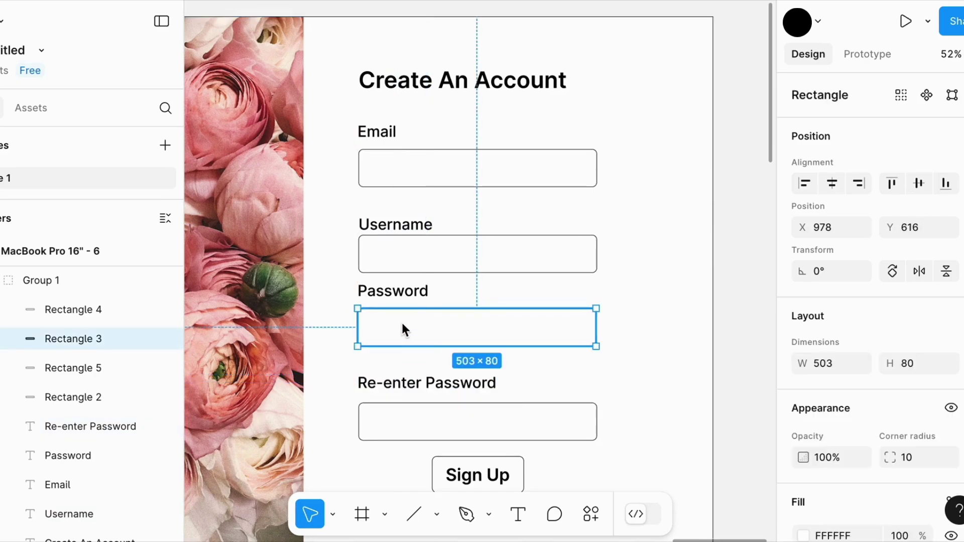
drag(402, 333, 402, 341)
click(399, 291)
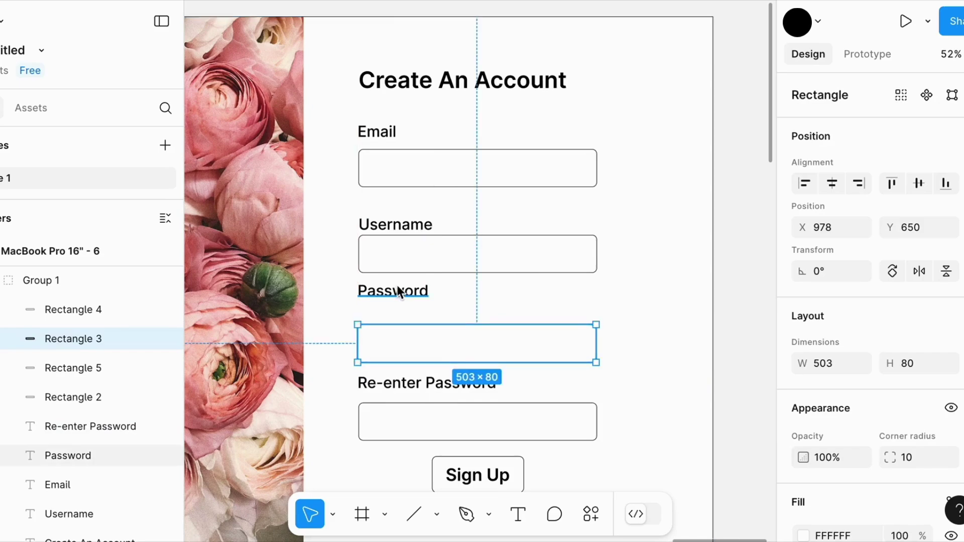
double_click(396, 291)
key(Escape)
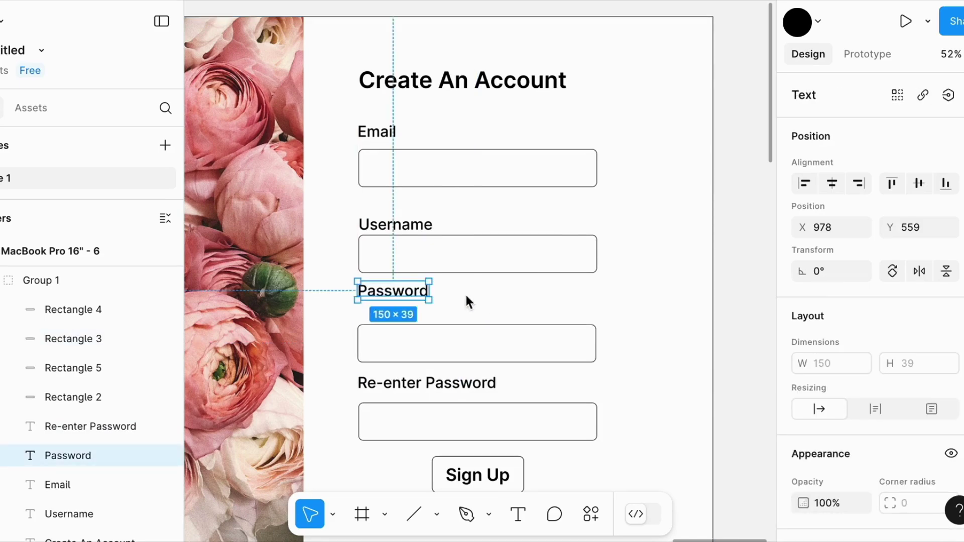
drag(391, 290, 392, 303)
Move the Username box down to leave a gap below its label, and nudge the Username label slightly.
click(407, 247)
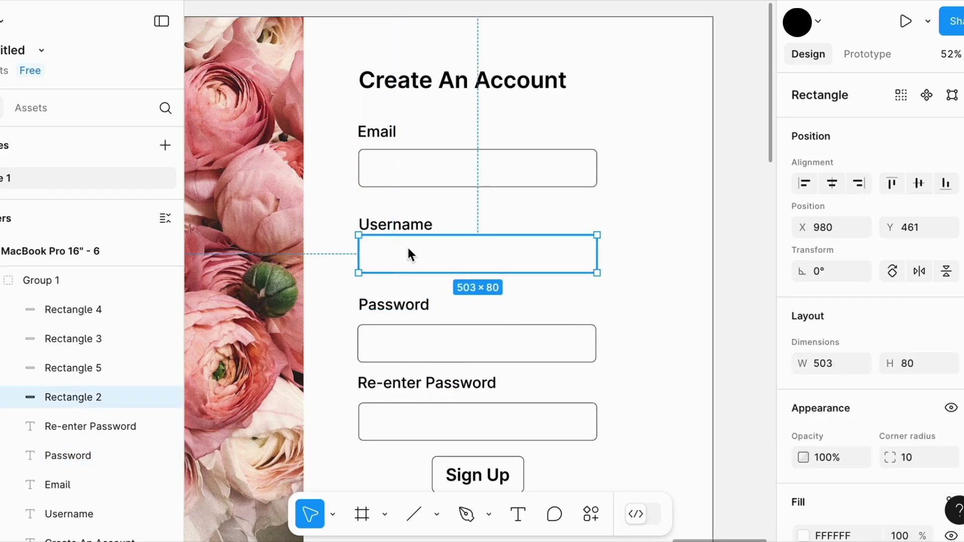
mouse_move(407, 247)
mouse_down()
mouse_move(404, 275)
mouse_move(403, 261)
mouse_up()
click(401, 225)
double_click(401, 224)
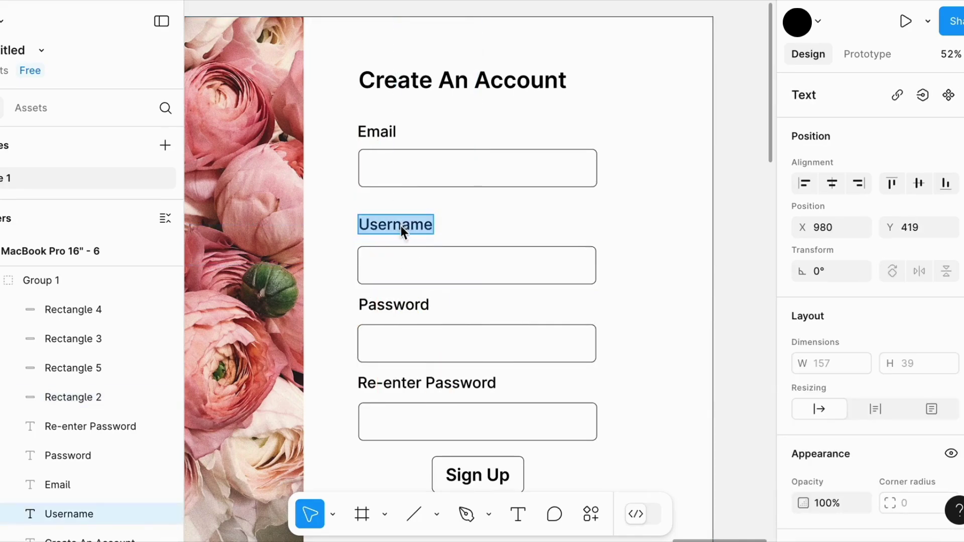
key(Escape)
mouse_move(395, 222)
mouse_down()
mouse_move(396, 215)
mouse_move(392, 223)
mouse_up()
Move the Email input box and its label down so their spacing matches the other form fields.
click(381, 169)
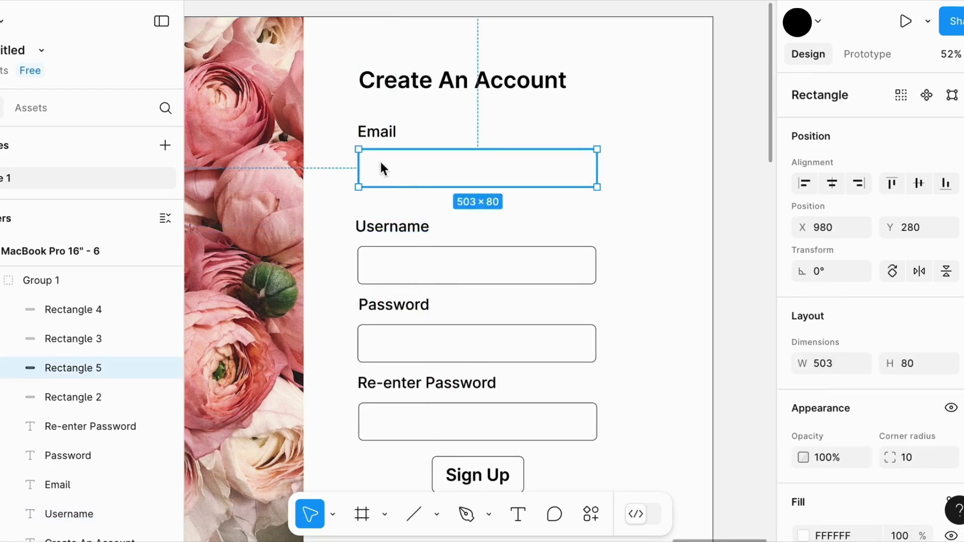
double_click(380, 163)
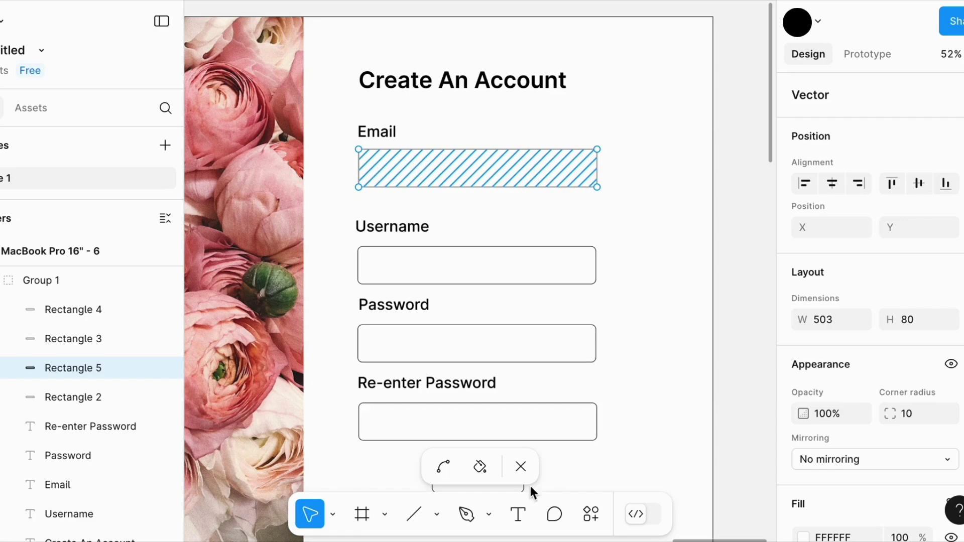
key(Escape)
drag(462, 163, 463, 184)
click(387, 131)
drag(387, 133, 387, 147)
Move the Create An Account heading slightly down, closer to the Email label.
click(514, 121)
click(480, 95)
click(480, 85)
mouse_move(480, 84)
mouse_down()
mouse_move(479, 106)
mouse_move(480, 97)
mouse_up()
Move the Sign Up button lower, leaving more space beneath the Re-enter Password box.
scroll(520, 187, down, 3)
click(583, 320)
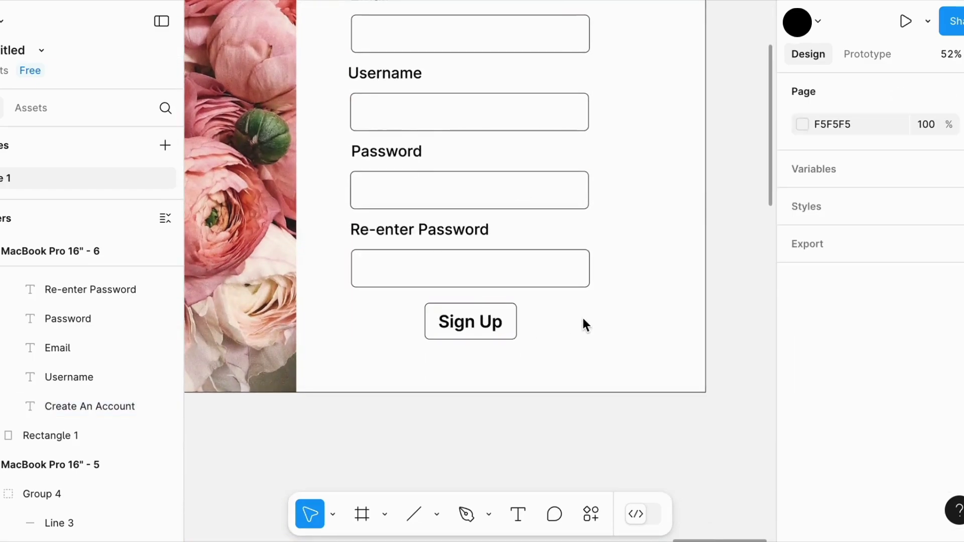
scroll(581, 321, down, 5)
scroll(576, 321, up, 3)
mouse_move(467, 358)
mouse_down()
mouse_move(465, 387)
mouse_move(466, 365)
mouse_up()
click(566, 359)
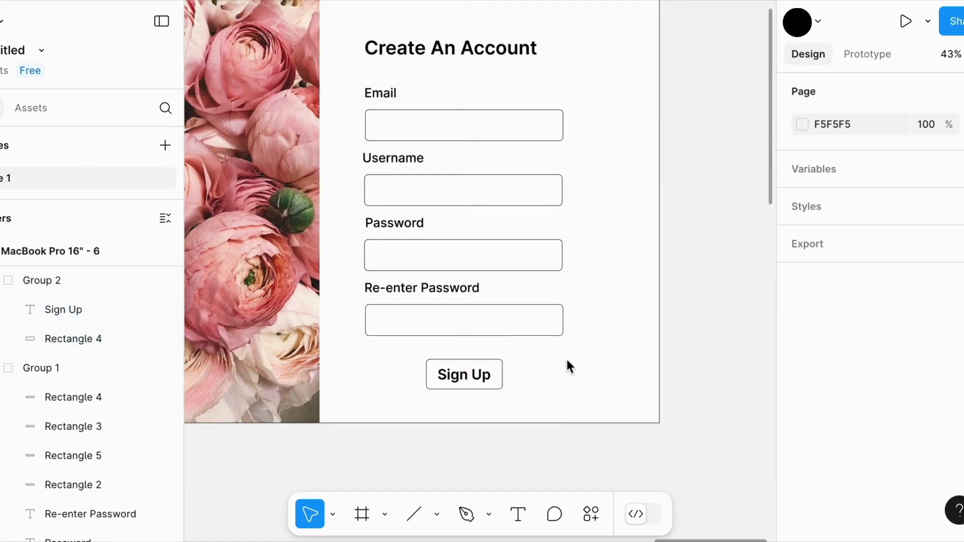
In prototype mode, link the Login button in frame MacBook Pro 16" - 2 to frame 3 with the While hovering trigger.
scroll(567, 361, down, 5)
scroll(568, 361, up, 2)
scroll(567, 361, left, 1)
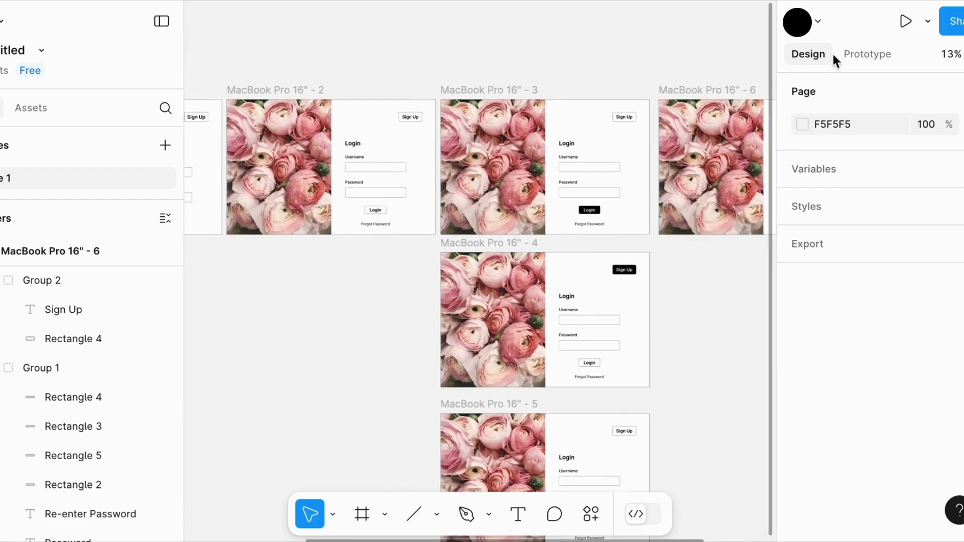
click(864, 51)
scroll(398, 183, up, 1)
scroll(398, 183, right, 2)
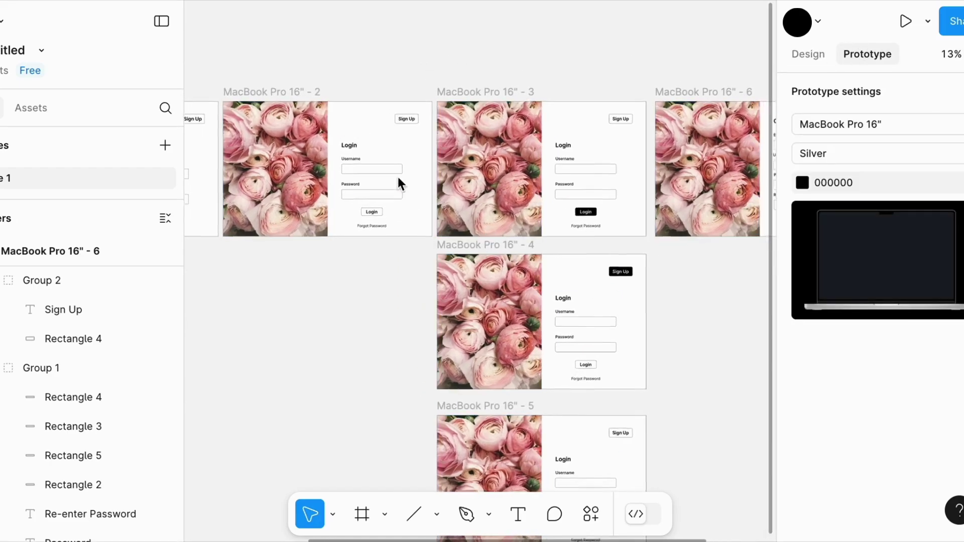
mouse_move(344, 237)
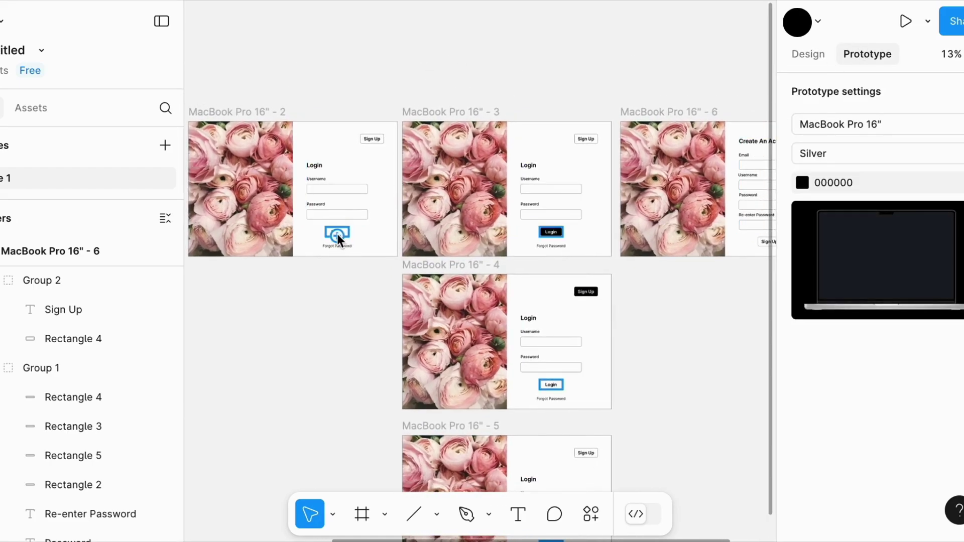
drag(336, 235, 512, 222)
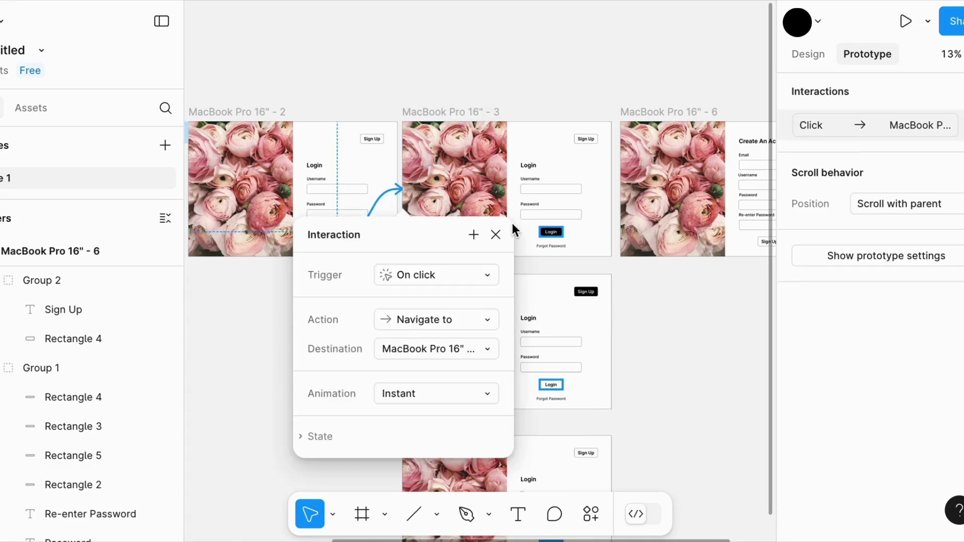
click(447, 276)
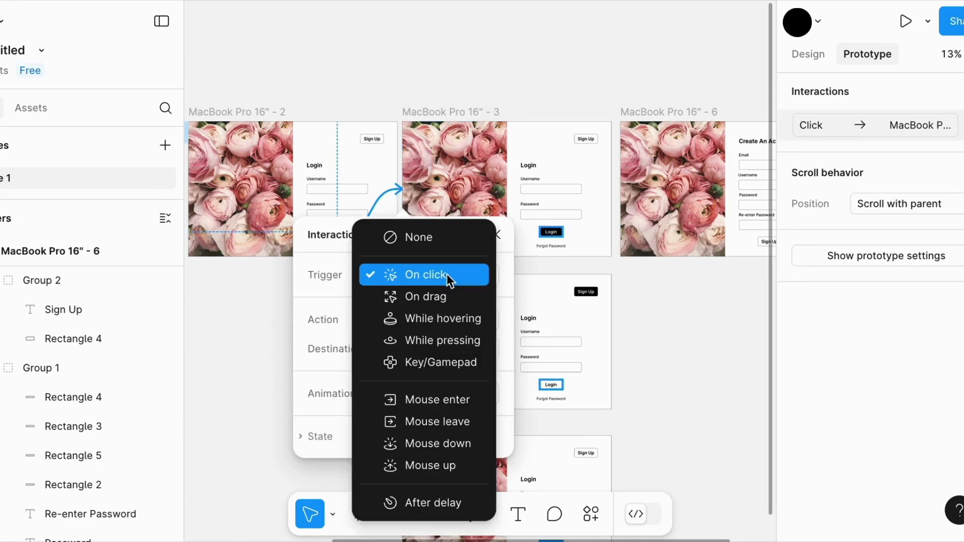
click(440, 316)
click(375, 161)
Link the Sign Up button in frame 2 to frame MacBook Pro 16" - 4 with the While hovering trigger.
mouse_move(381, 138)
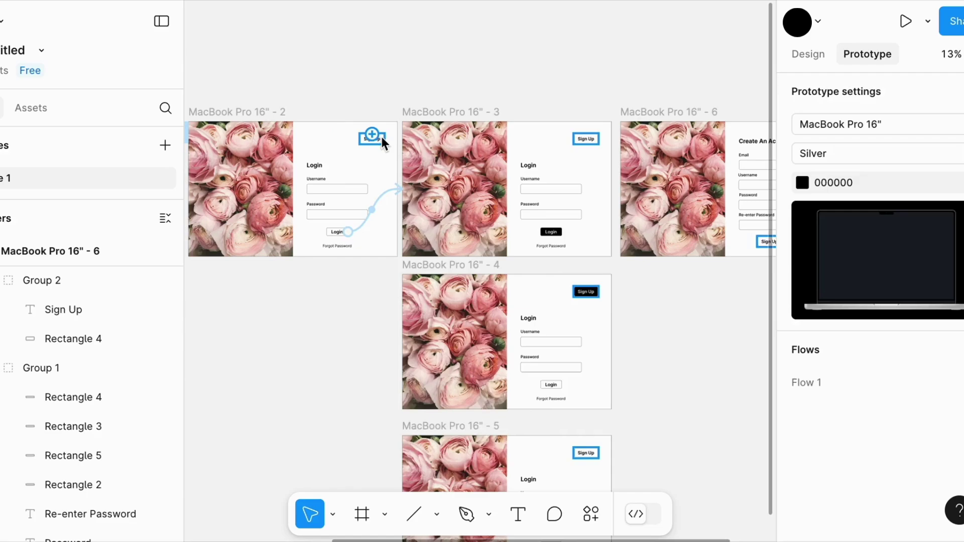
drag(385, 138, 406, 350)
click(556, 354)
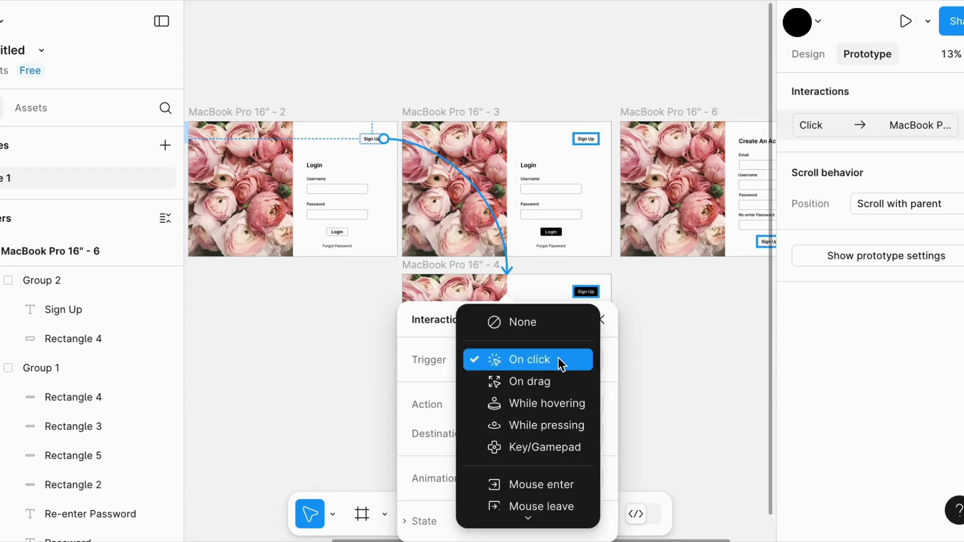
click(558, 393)
scroll(351, 393, down, 2)
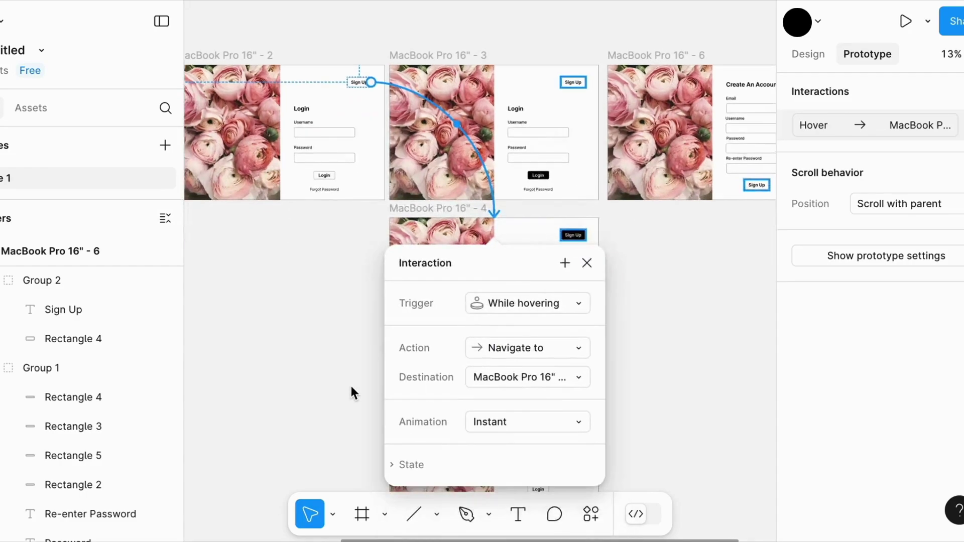
click(350, 393)
Link the Forgot Password text in frame 2 to frame MacBook Pro 16" - 5 with the While hovering trigger.
scroll(340, 350, down, 2)
scroll(340, 351, down, 1)
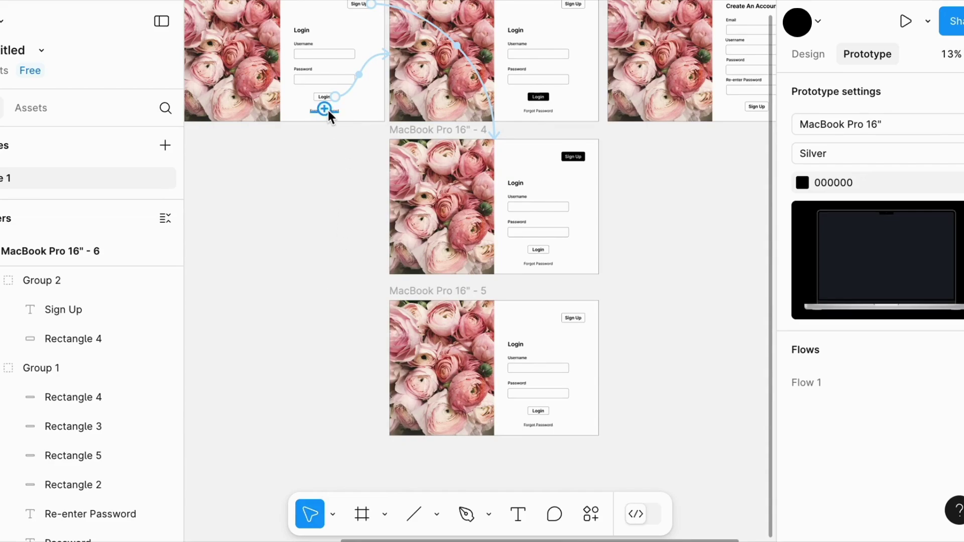
drag(324, 113, 420, 382)
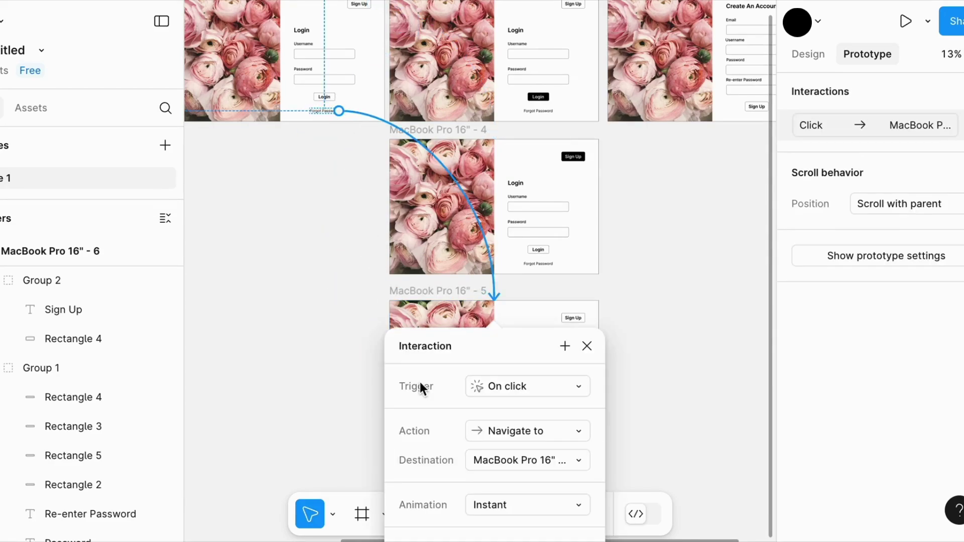
click(494, 386)
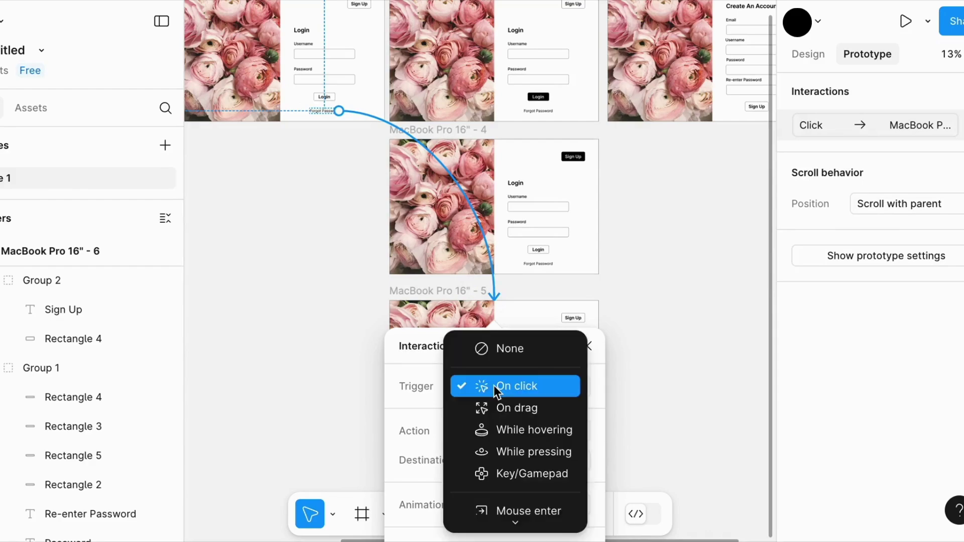
click(500, 429)
click(654, 231)
Link the filled Sign Up button in frame 4 to the Create An Account frame with an On click, Navigate to interaction.
scroll(652, 224, up, 5)
scroll(652, 224, right, 2)
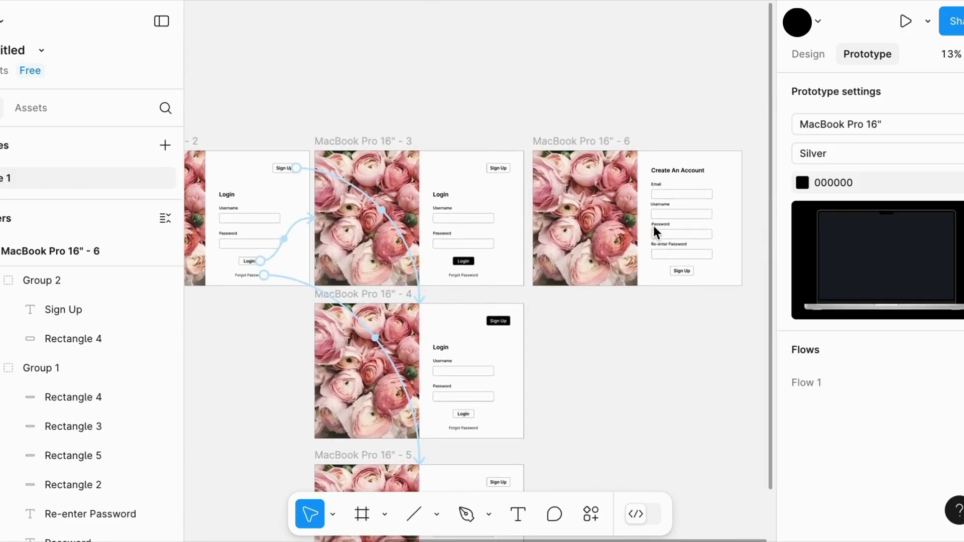
mouse_move(515, 321)
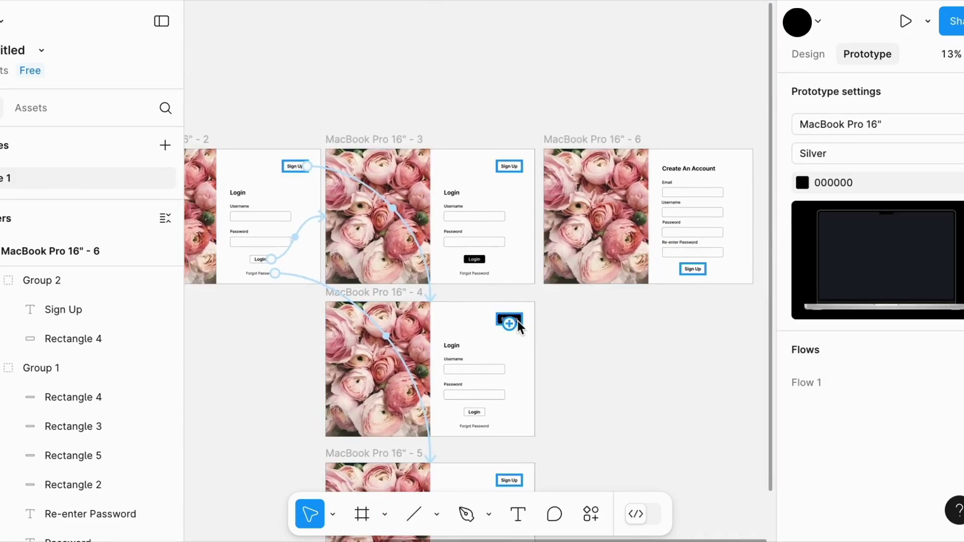
drag(522, 320, 612, 249)
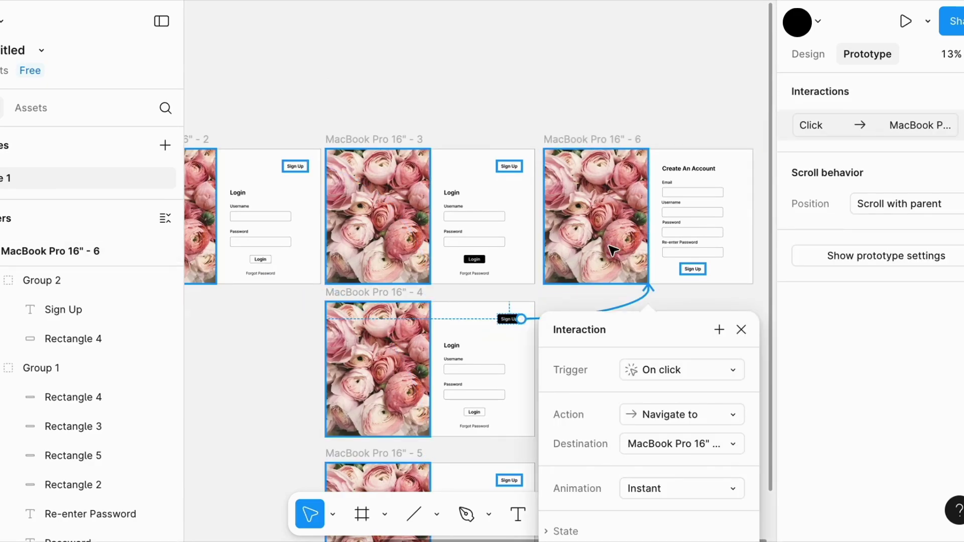
click(657, 368)
click(657, 368)
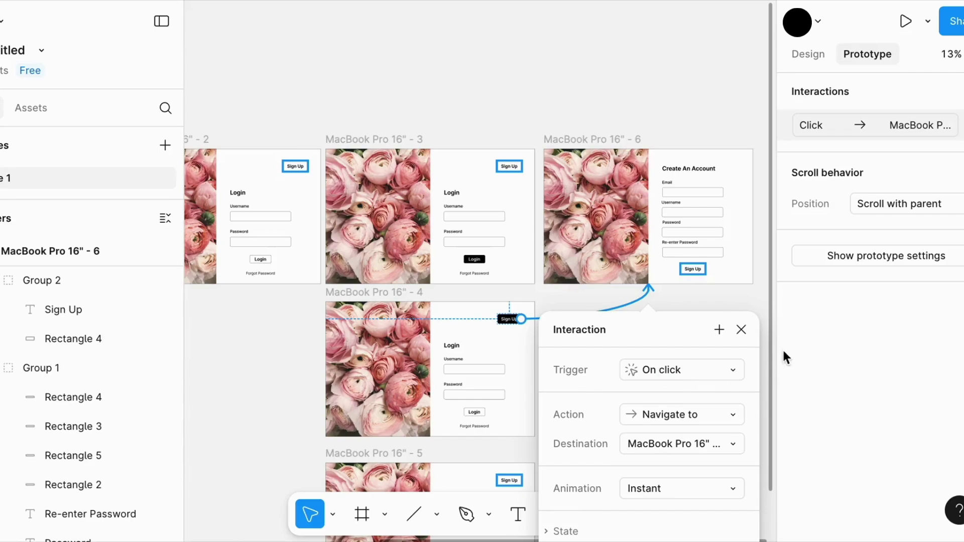
click(745, 332)
click(663, 363)
Preview the prototype and check the Login button's hover state.
key(shift+1)
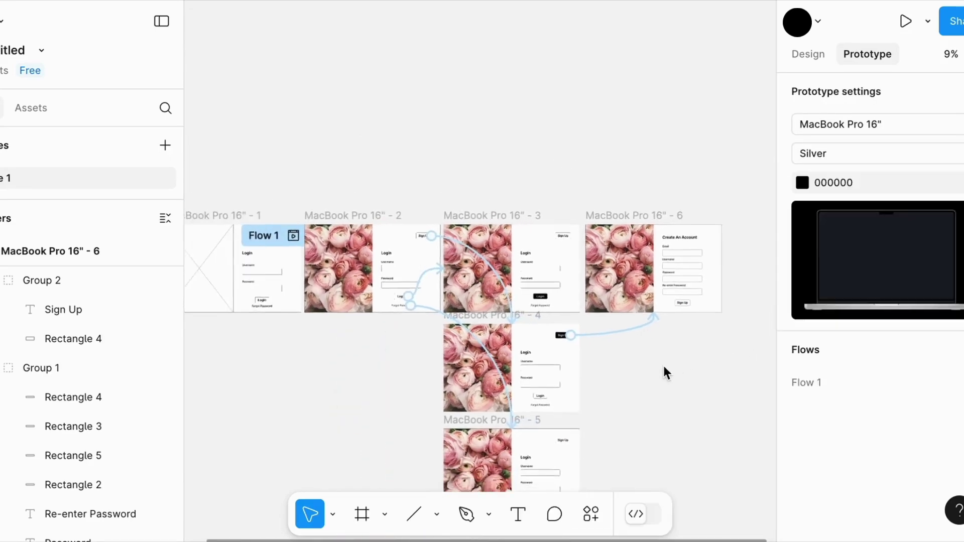
click(905, 21)
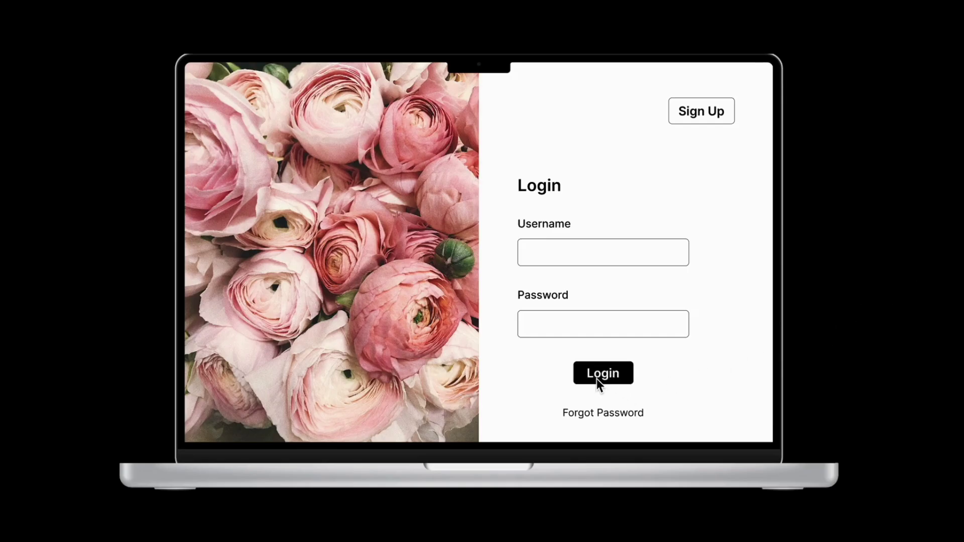
key(Escape)
Copy the Forgot Password text from frame 3 into the Create An Account frame and change it to "Back to Home".
scroll(542, 211, up, 5)
scroll(542, 210, left, 8)
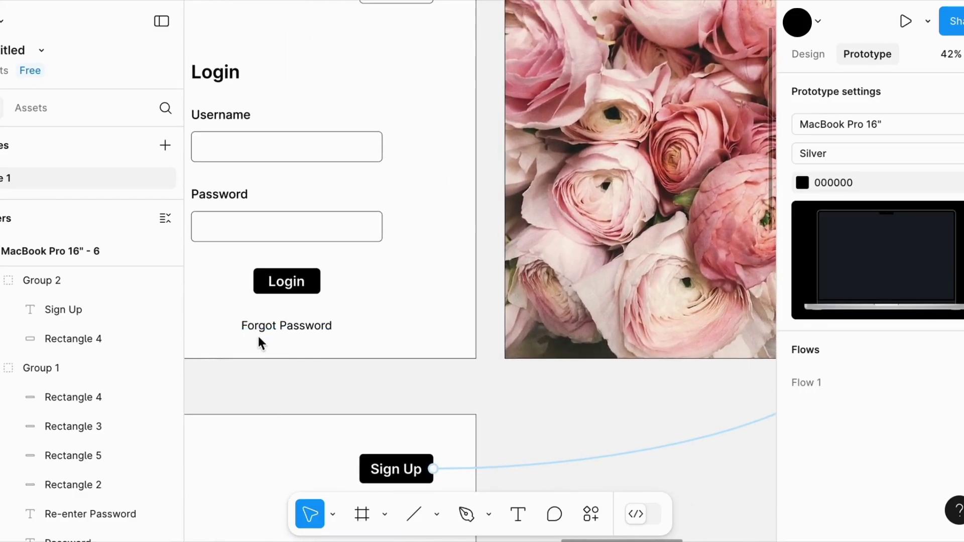
click(269, 327)
scroll(447, 311, down, 10)
scroll(448, 308, up, 3)
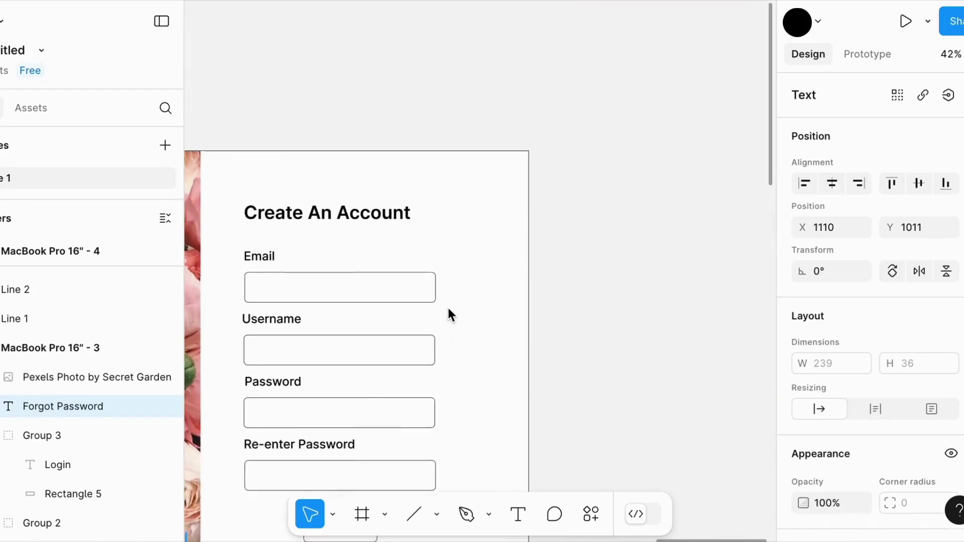
key(ctrl+v)
scroll(448, 308, down, 1)
double_click(496, 230)
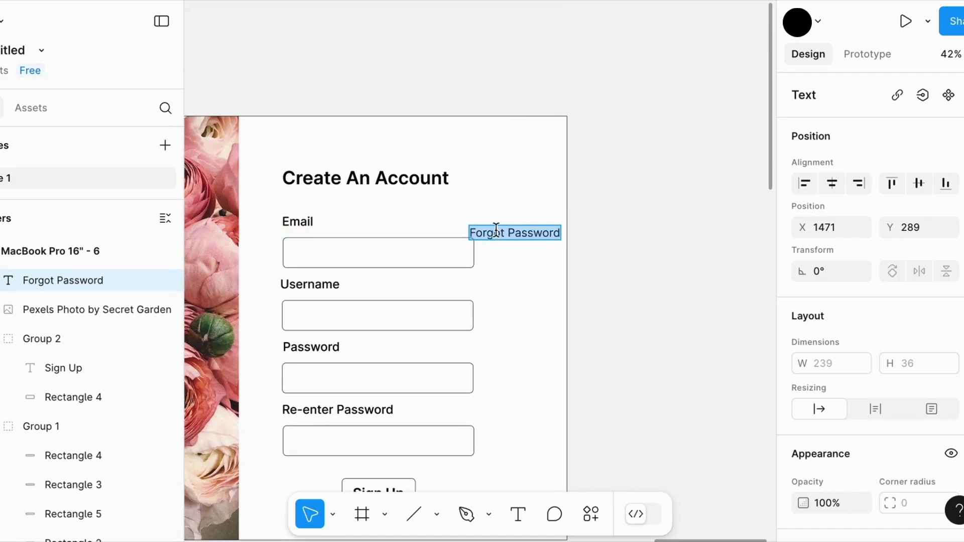
text(Bac)
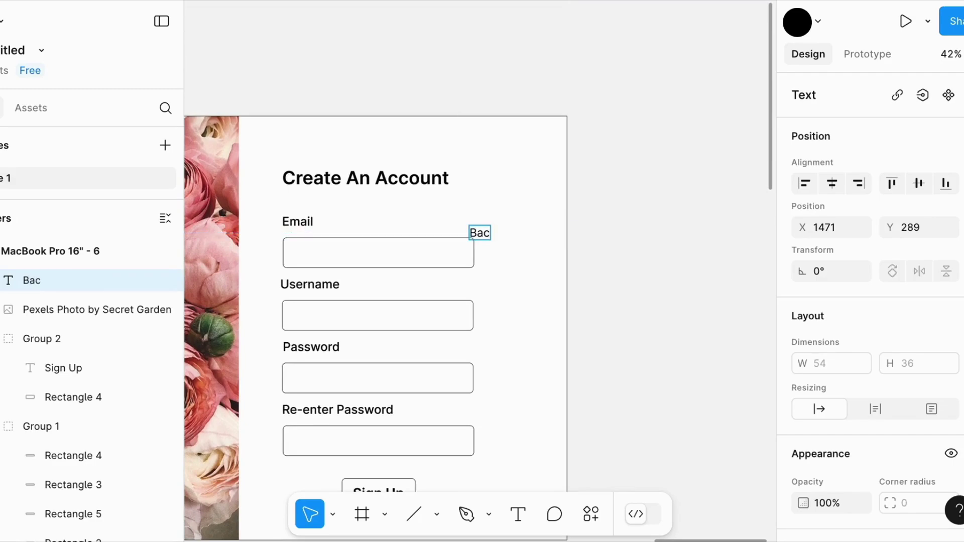
text(k to Home)
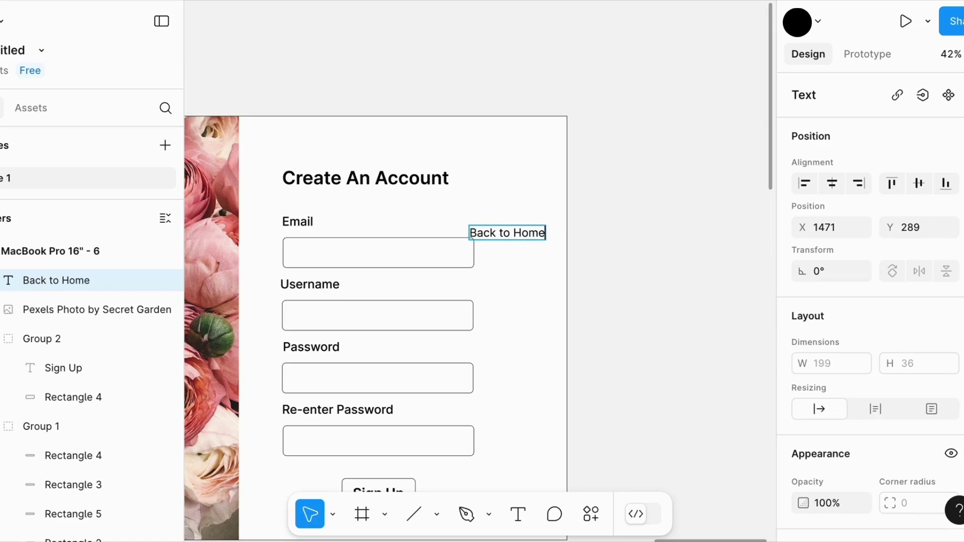
Move the Back to Home text to the Create An Account frame's upper-right corner, above the heading's level.
key(Escape)
drag(507, 233, 509, 156)
click(715, 150)
ctrl+scroll(715, 150, down, 5)
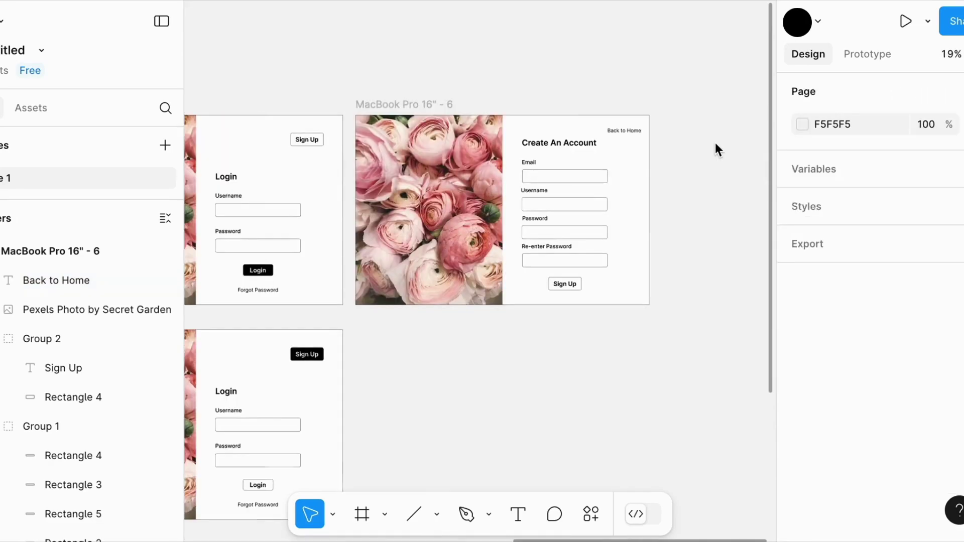
Duplicate the Create An Account frame (MacBook Pro 16" - 6) and place the copy directly below the original.
click(424, 104)
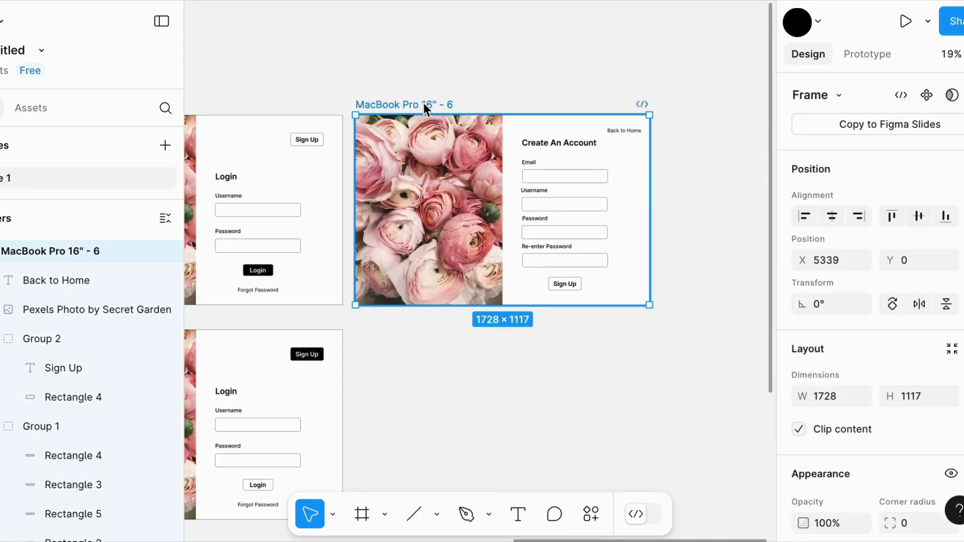
key(ctrl+d)
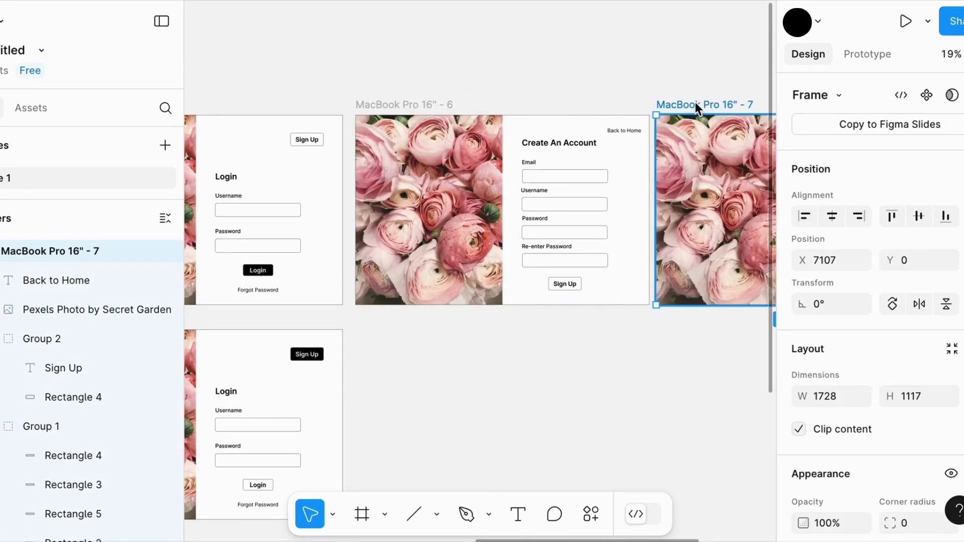
drag(695, 102, 396, 320)
Draw a horizontal line about 187 px wide as an underline beneath the Back to Home text in the duplicated frame.
scroll(396, 320, up, 2)
scroll(396, 320, up, 5)
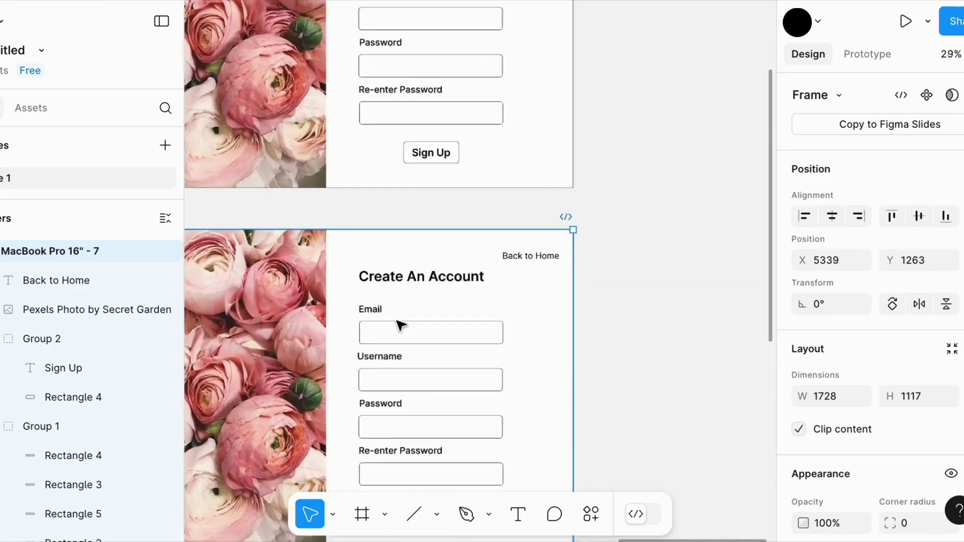
scroll(398, 324, right, 5)
scroll(398, 324, up, 1)
click(413, 515)
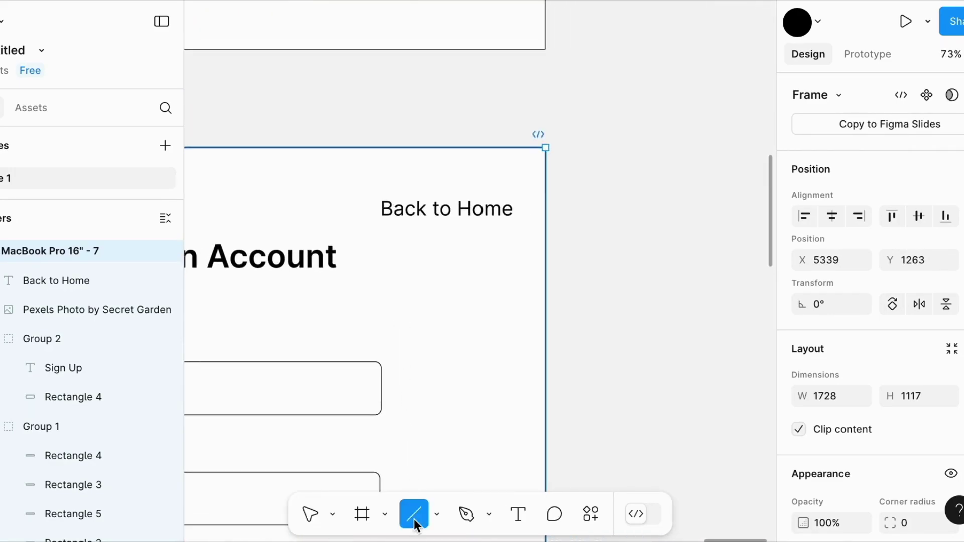
mouse_move(377, 219)
mouse_down()
mouse_move(514, 214)
mouse_move(384, 219)
mouse_up()
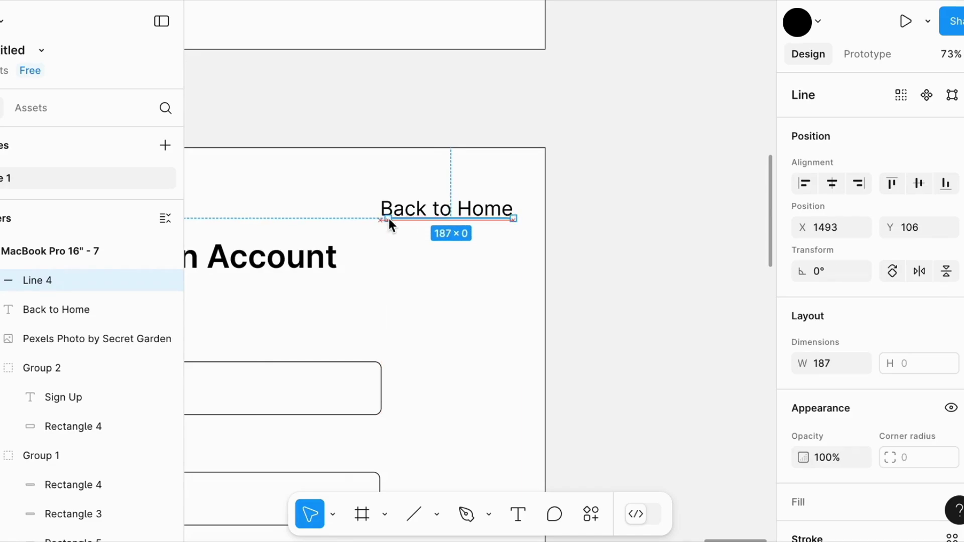
Group the underline with the Back to Home text in frame 7.
click(479, 273)
click(451, 219)
shift+click(450, 209)
key(ctrl+g)
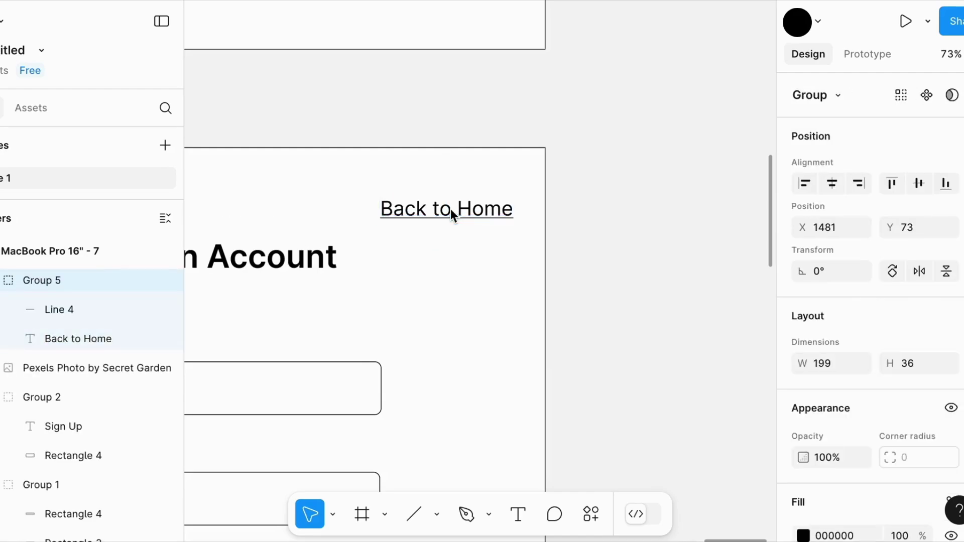
Link the Back to Home text in frame 6 to frame 7 with a While hovering, Navigate to interaction.
scroll(488, 253, down, 5)
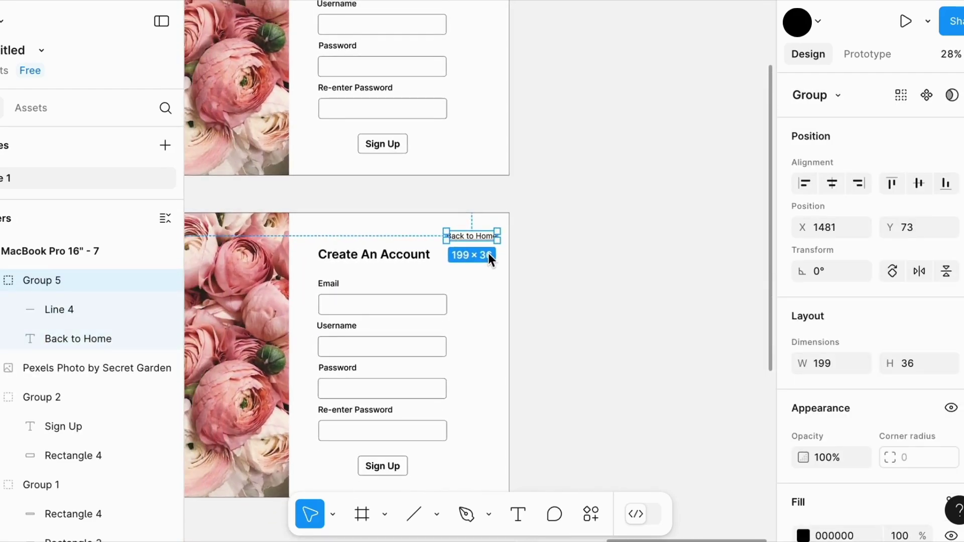
scroll(488, 253, down, 3)
scroll(492, 258, down, 1)
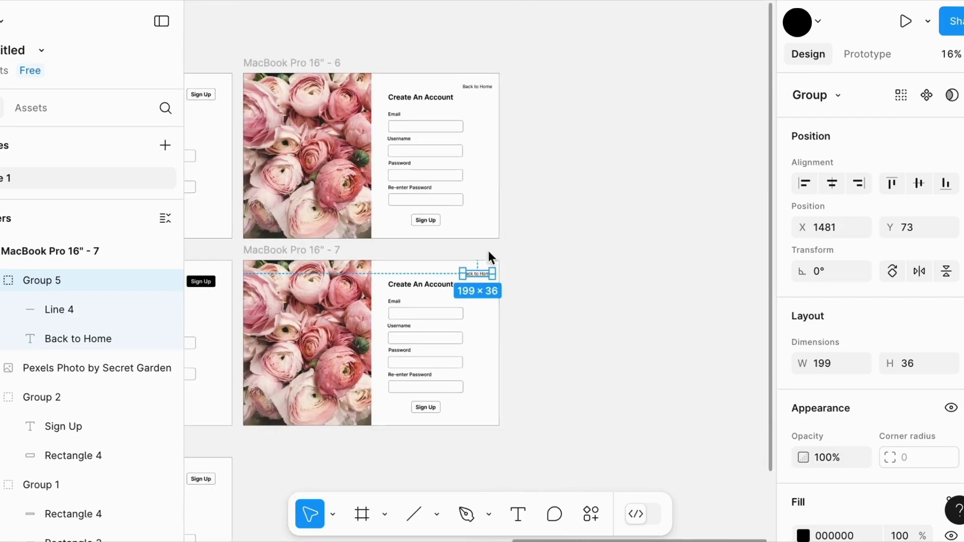
click(864, 54)
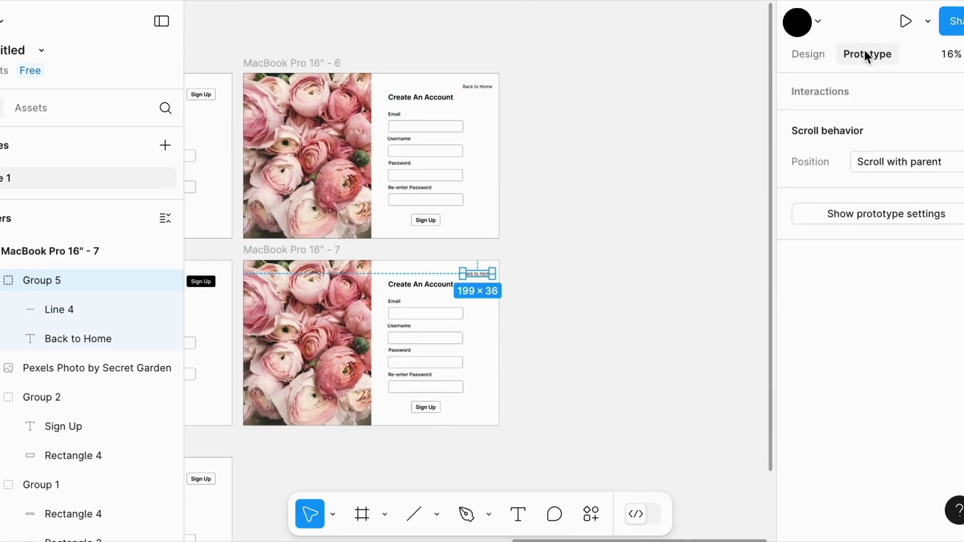
click(472, 88)
drag(477, 89, 486, 276)
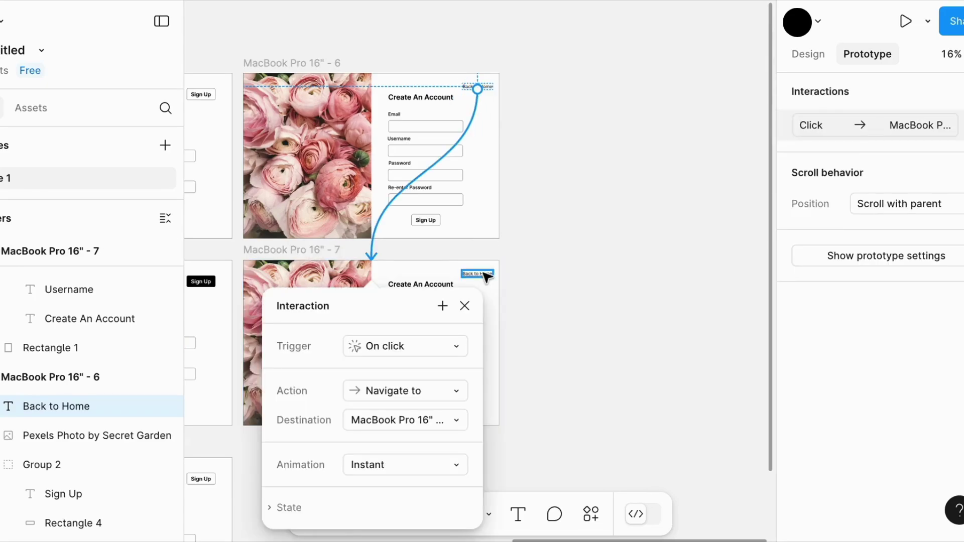
click(411, 346)
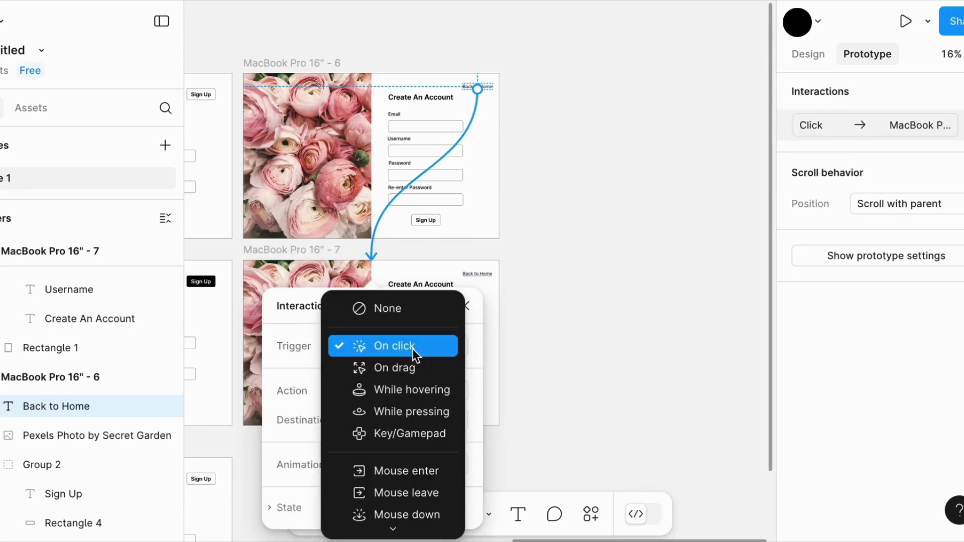
click(407, 390)
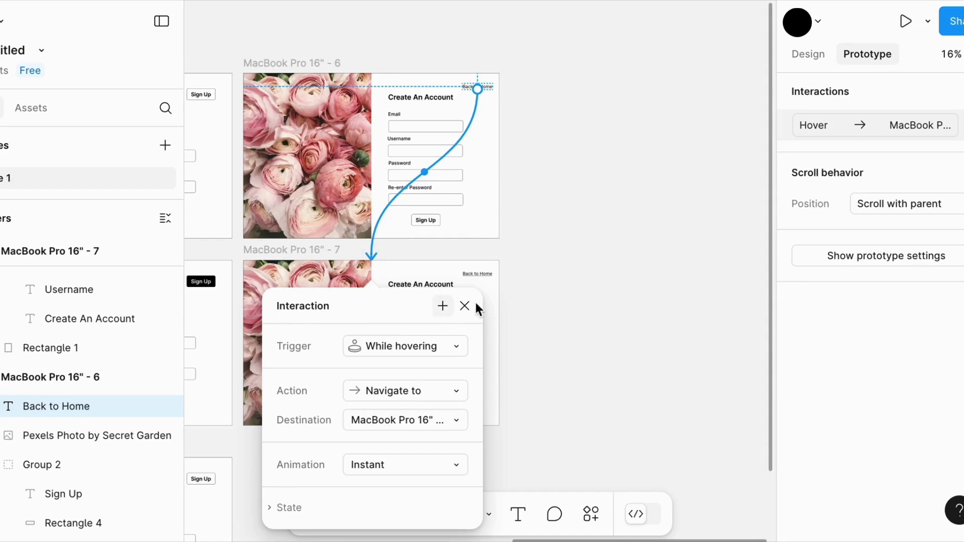
click(466, 306)
Link the underlined Back to Home group in frame 7 to login frame 2 with an On click, Navigate to interaction.
click(475, 275)
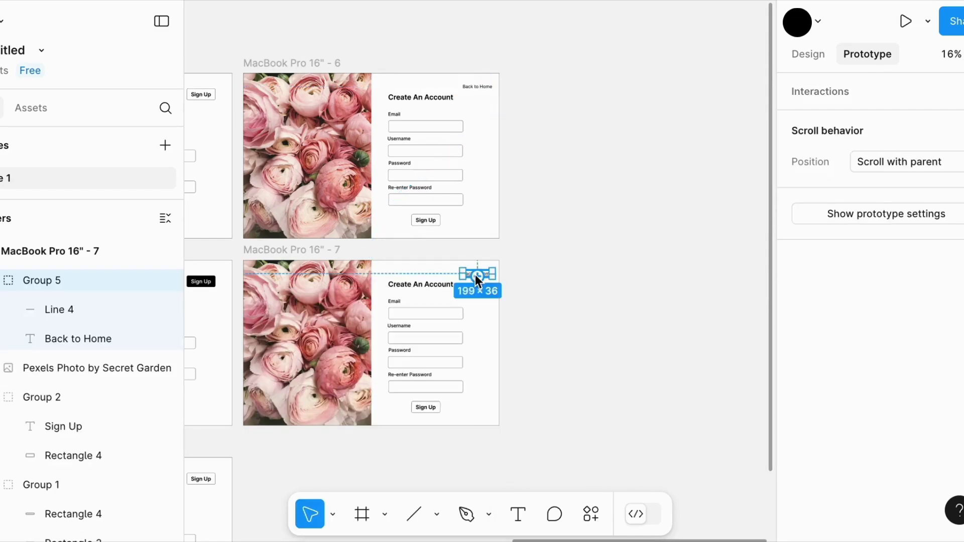
scroll(475, 275, down, 4)
scroll(475, 275, left, 4)
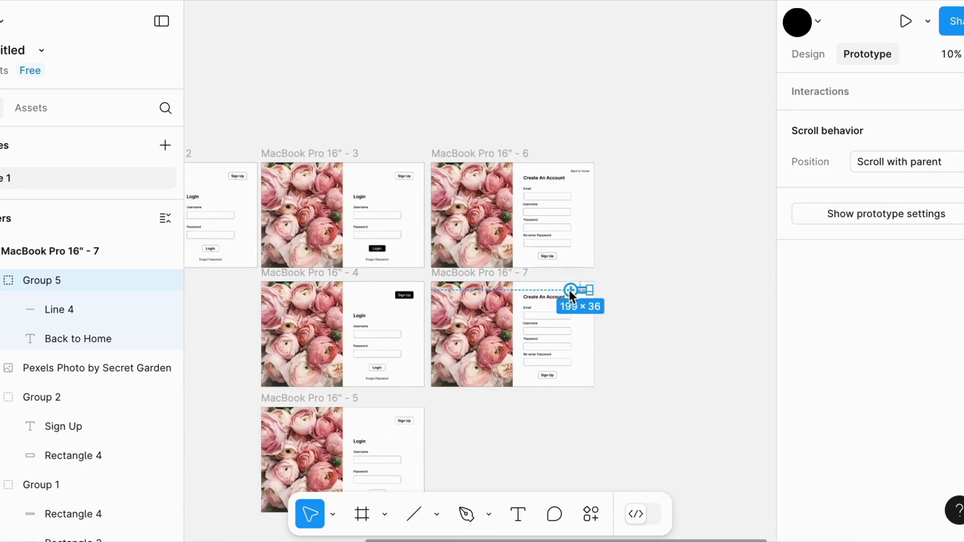
drag(580, 290, 233, 249)
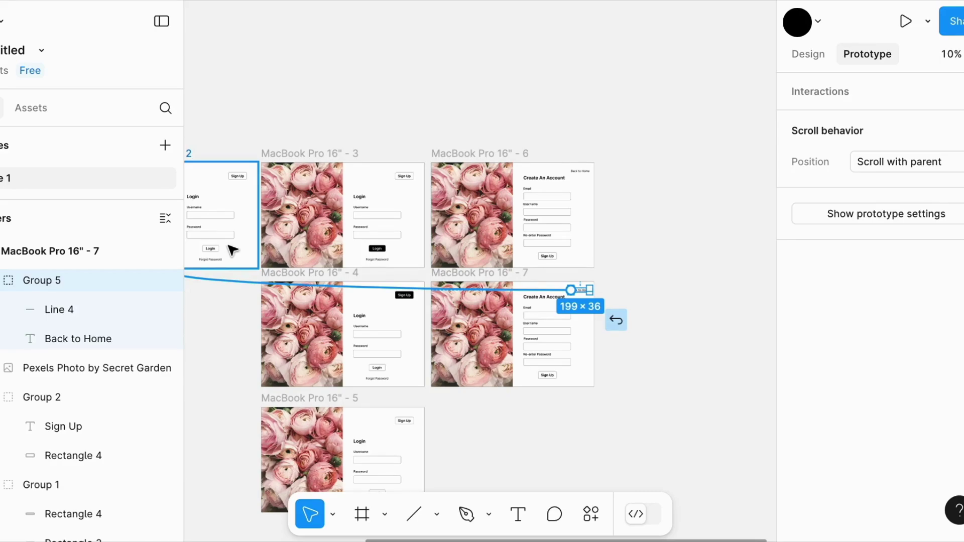
drag(232, 249, 233, 250)
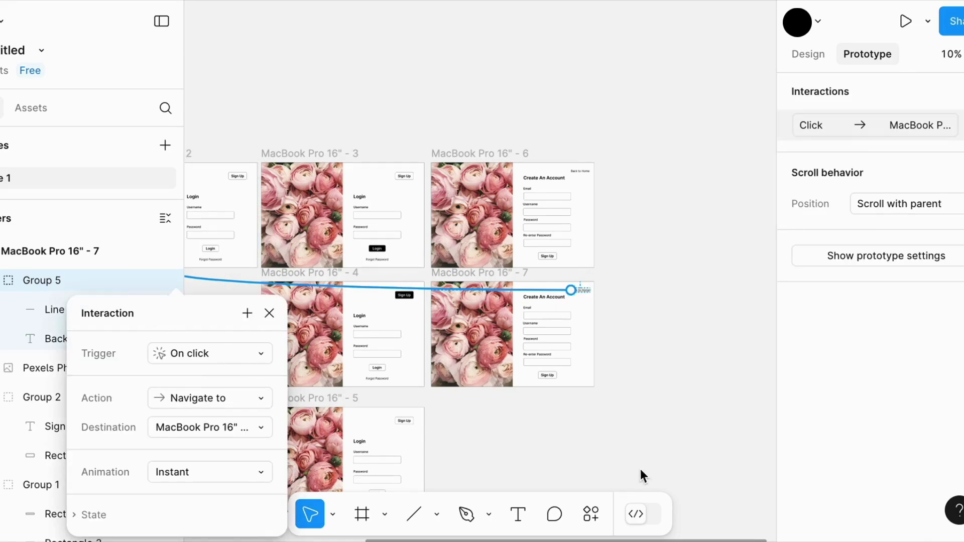
click(617, 465)
Preview the prototype and test the Sign Up button and the Back to Home link.
key(shift+1)
click(905, 21)
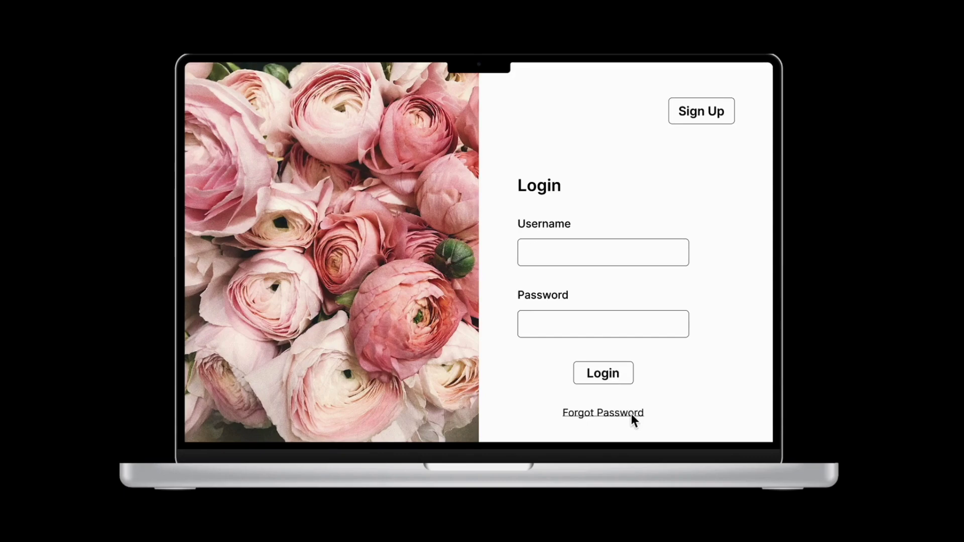
click(703, 117)
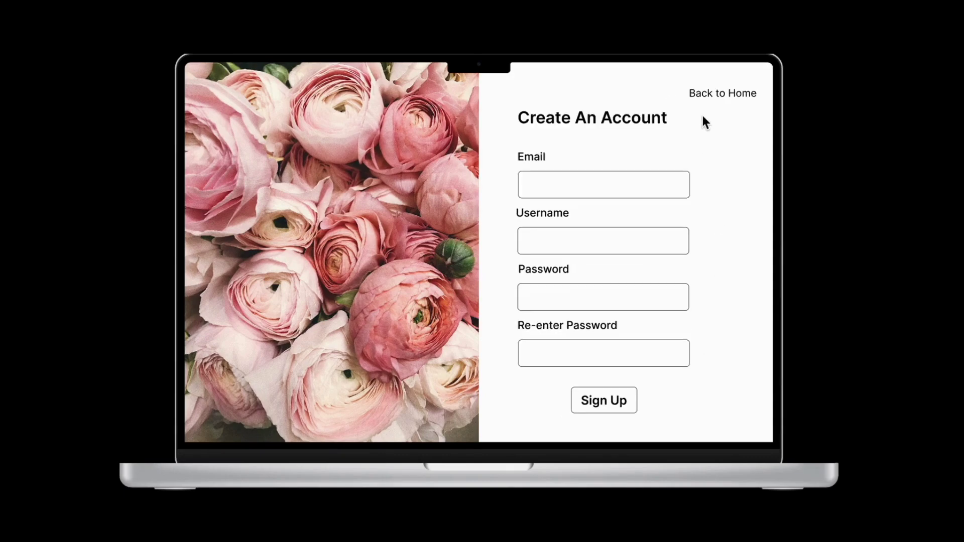
click(733, 93)
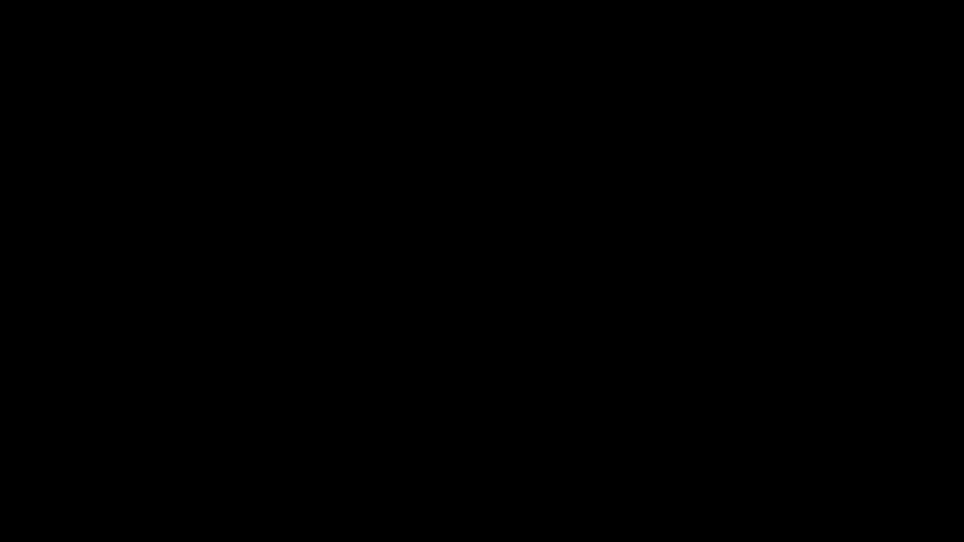